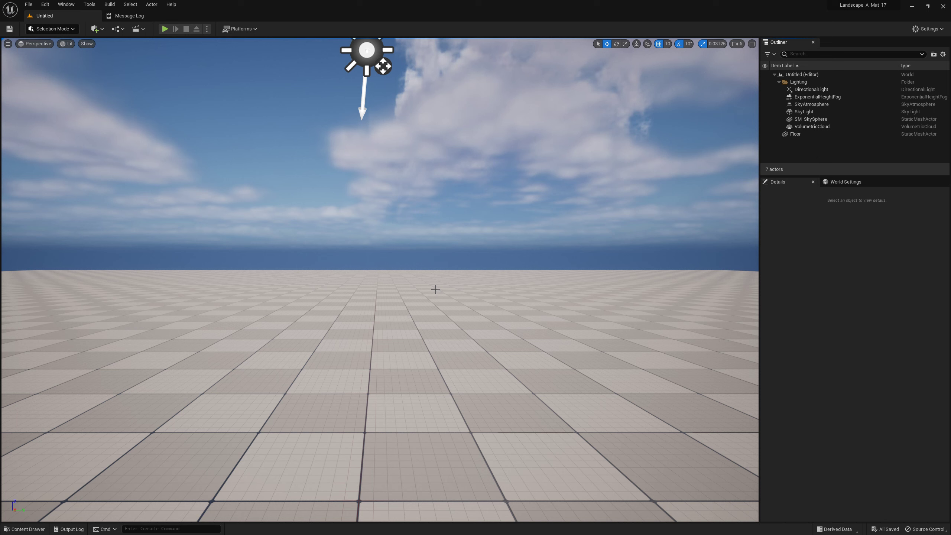
Create a new level from the Basic template
{"action": "left_click", "coordinate": [29, 5]}
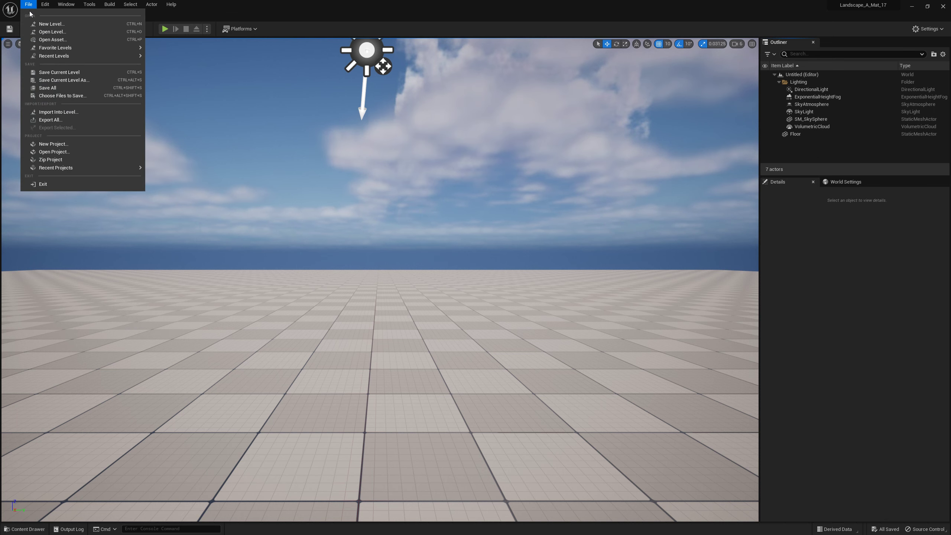
{"action": "left_click", "coordinate": [54, 26]}
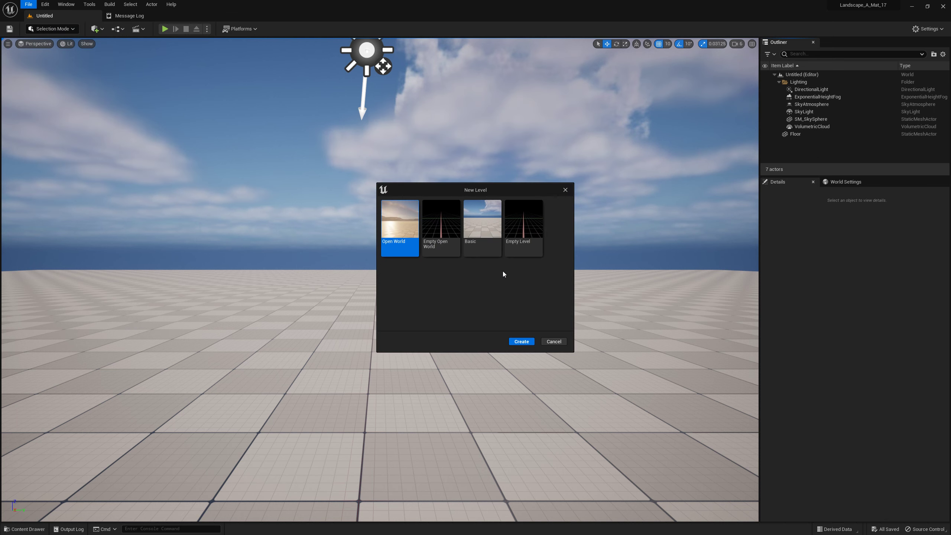
{"action": "left_click", "coordinate": [488, 244]}
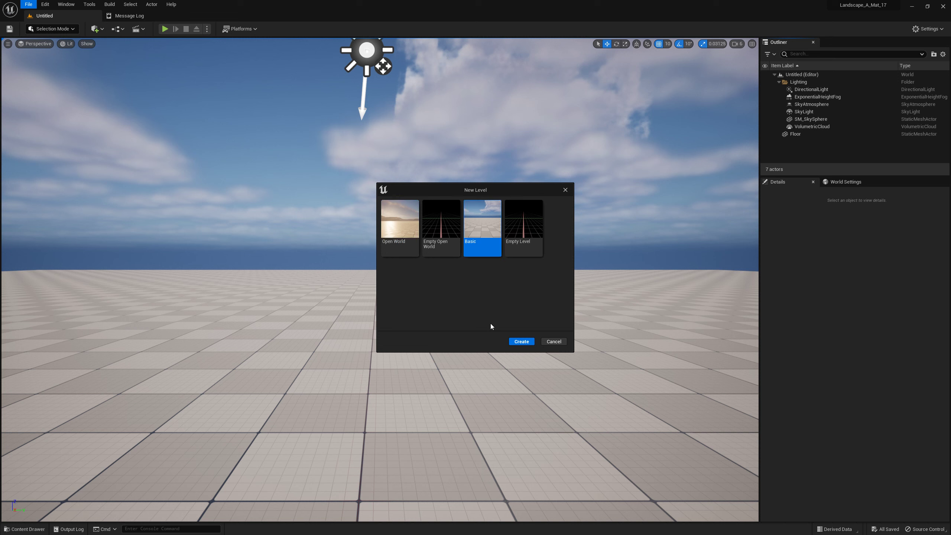
{"action": "left_click", "coordinate": [521, 341]}
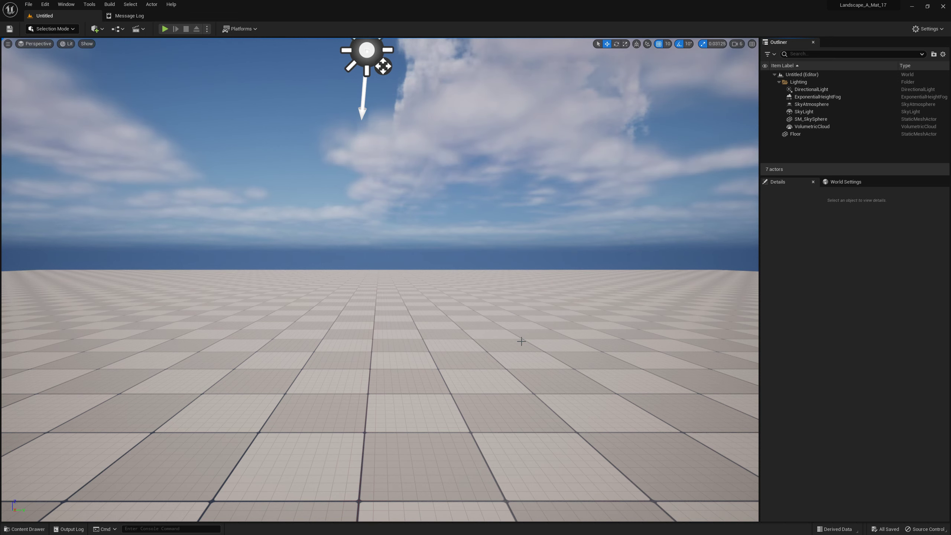
Delete the Floor actor from the Outliner
{"action": "left_click", "coordinate": [794, 134]}
{"action": "right_click", "coordinate": [795, 135]}
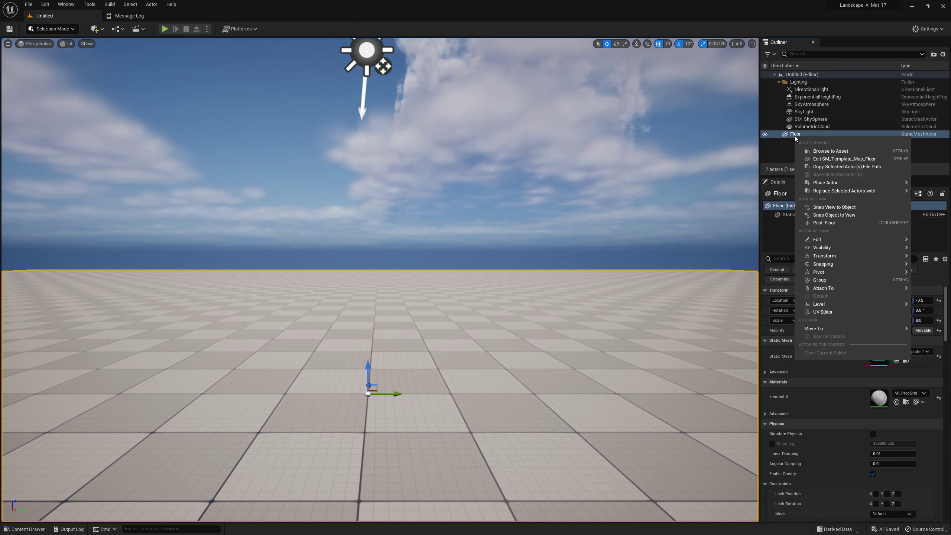
{"action": "mouse_move", "coordinate": [836, 256]}
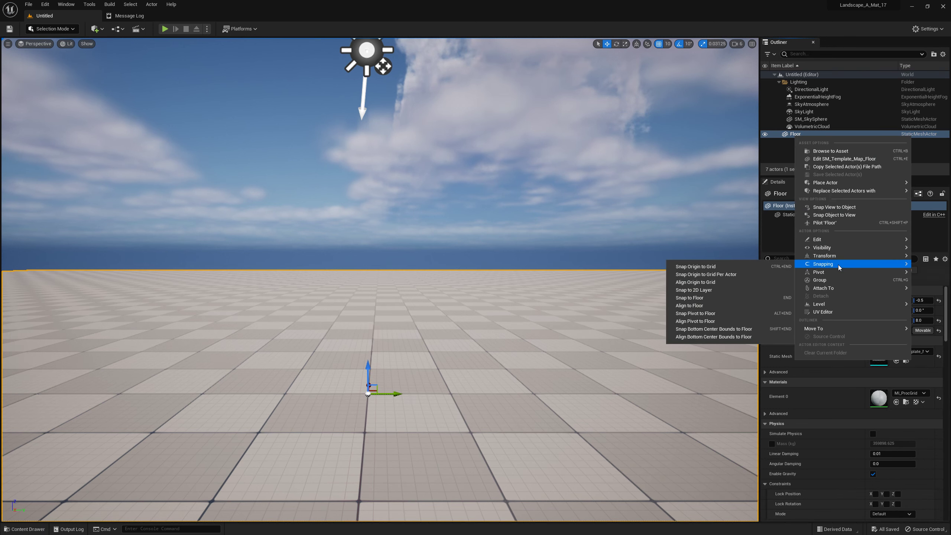
{"action": "mouse_move", "coordinate": [825, 239]}
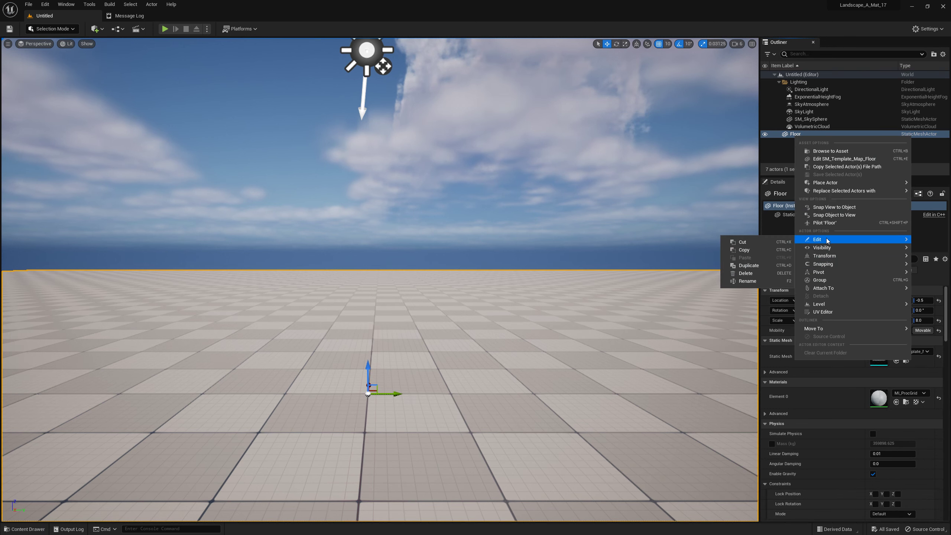
{"action": "left_click", "coordinate": [748, 273]}
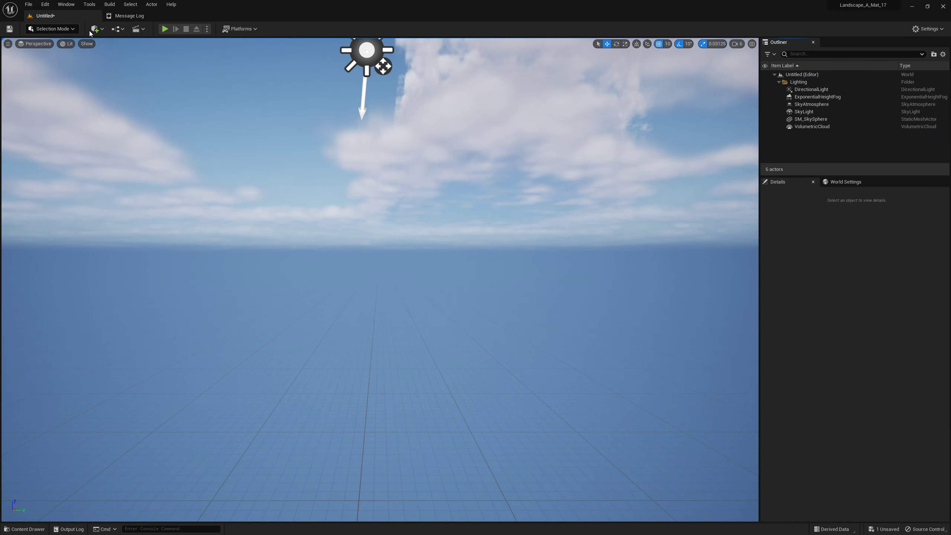
Place a PostProcessVolume in the level from Quick Add > Volumes
{"action": "left_click", "coordinate": [102, 30]}
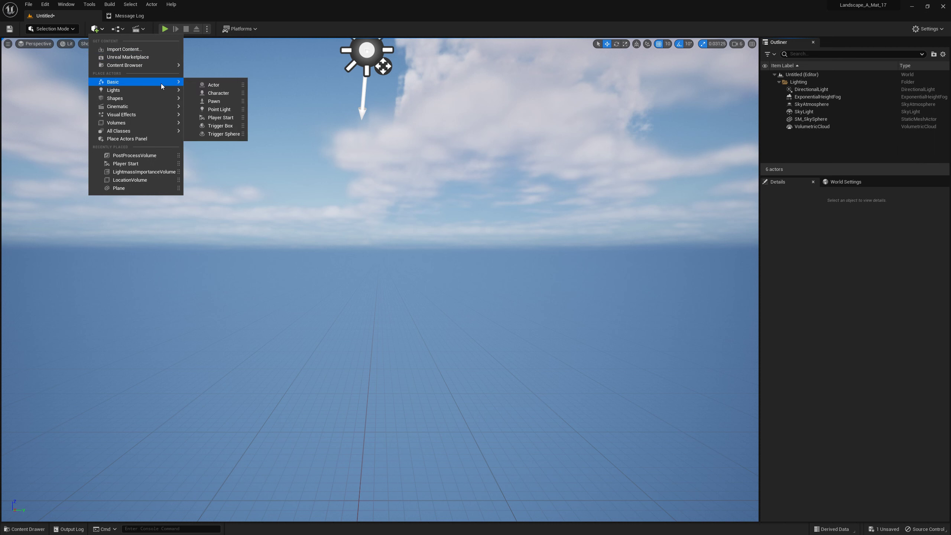
{"action": "mouse_move", "coordinate": [138, 122]}
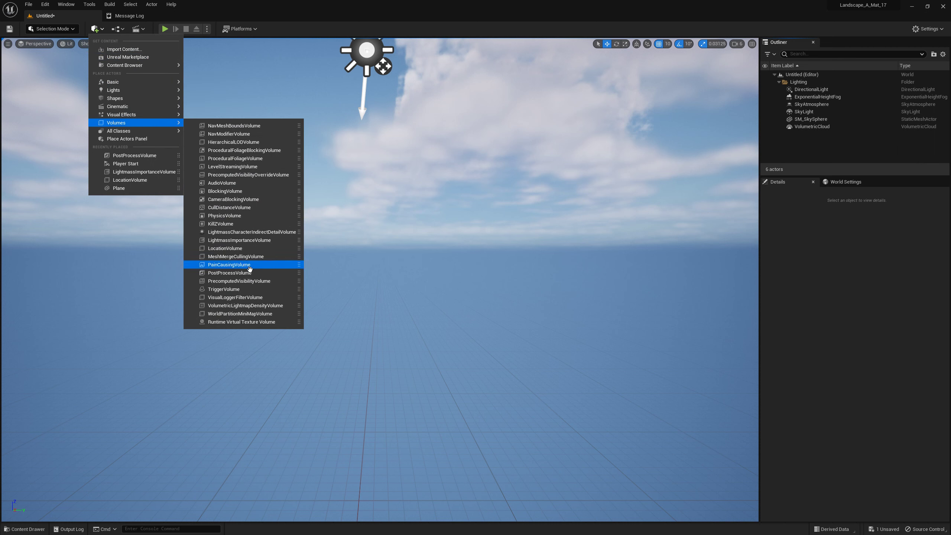
{"action": "left_click", "coordinate": [236, 273]}
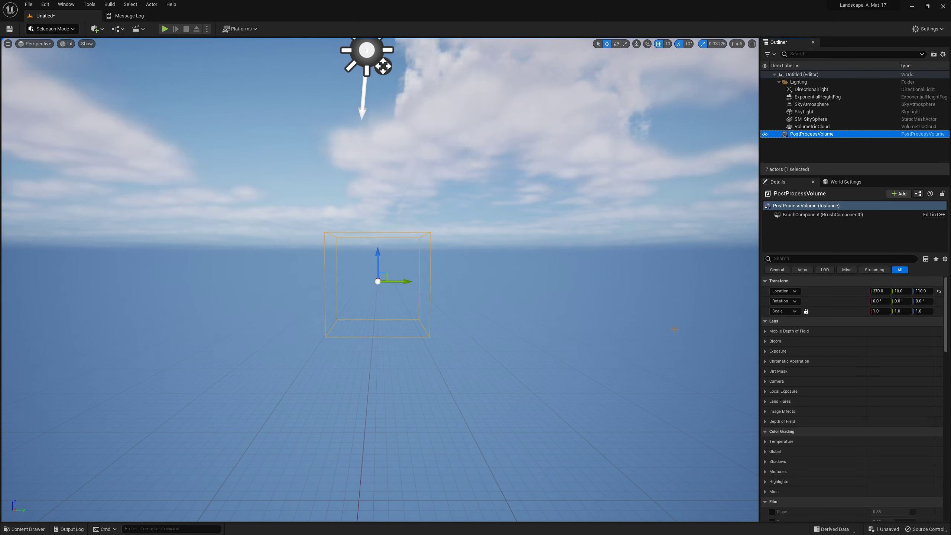
Enable the Exposure overrides and set Min and Max Brightness to 1.0
{"action": "left_click", "coordinate": [763, 352]}
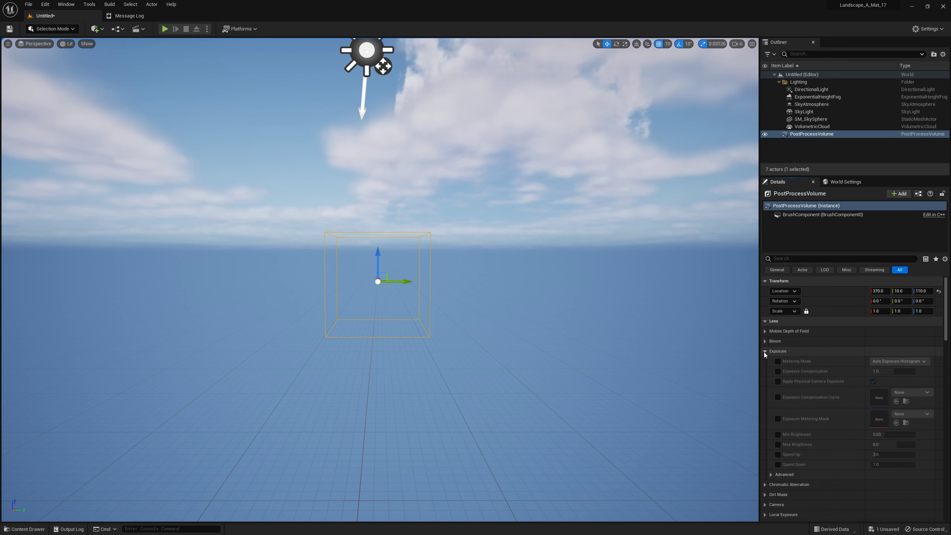
{"action": "left_click", "coordinate": [778, 370]}
{"action": "left_click", "coordinate": [778, 434]}
{"action": "left_click", "coordinate": [778, 445]}
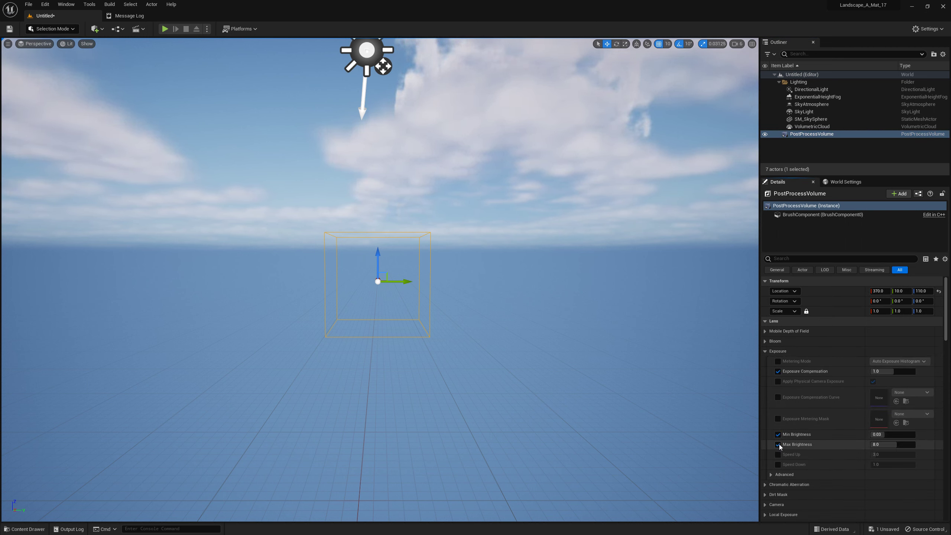
{"action": "left_click", "coordinate": [893, 435]}
{"action": "type", "text": "1"}
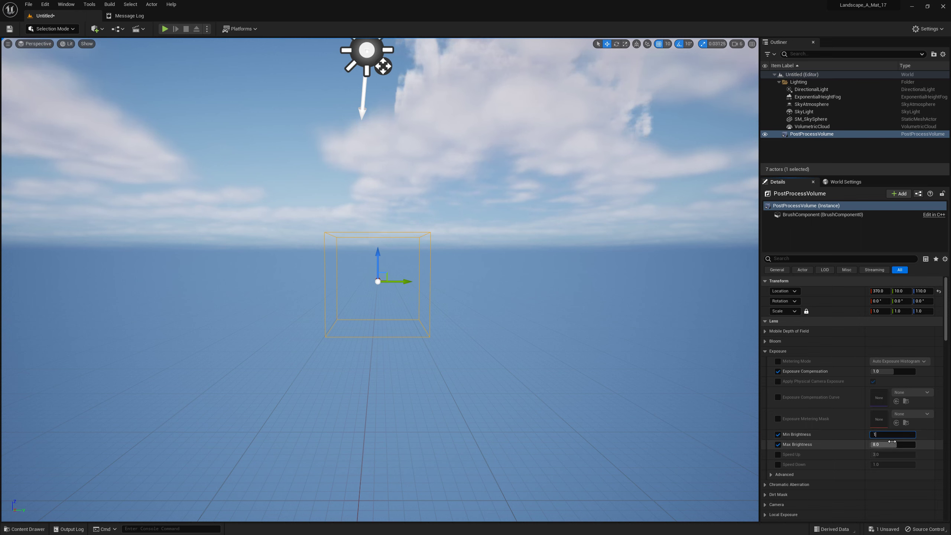
{"action": "key", "text": "Tab"}
{"action": "type", "text": "1"}
{"action": "key", "text": "Return"}
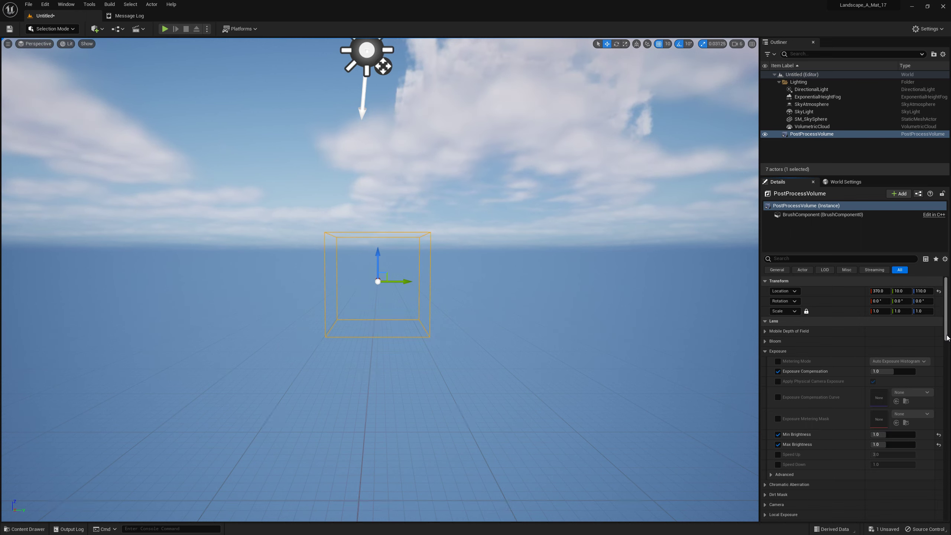
Set Exposure Compensation to 3.0 and enable Infinite Extent (Unbound)
{"action": "left_click", "coordinate": [879, 371]}
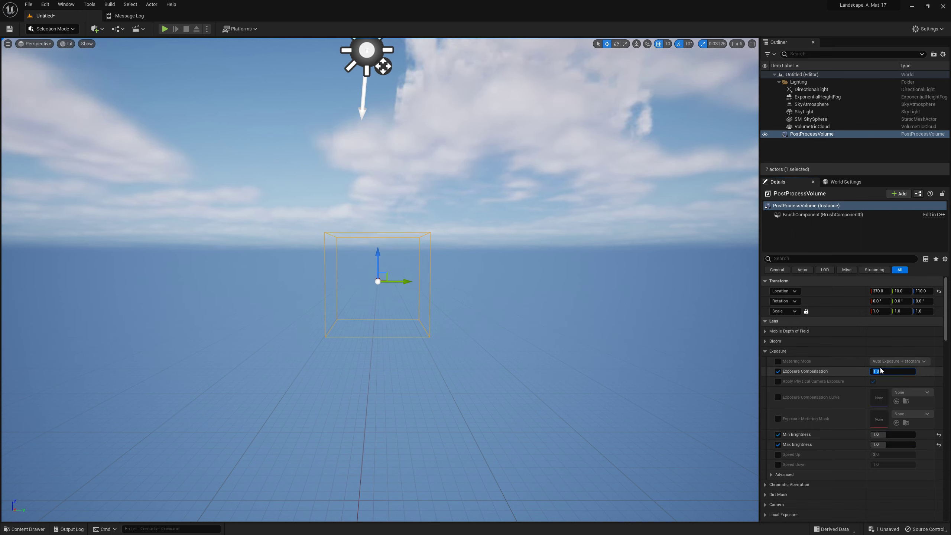
{"action": "type", "text": "3"}
{"action": "key", "text": "Return"}
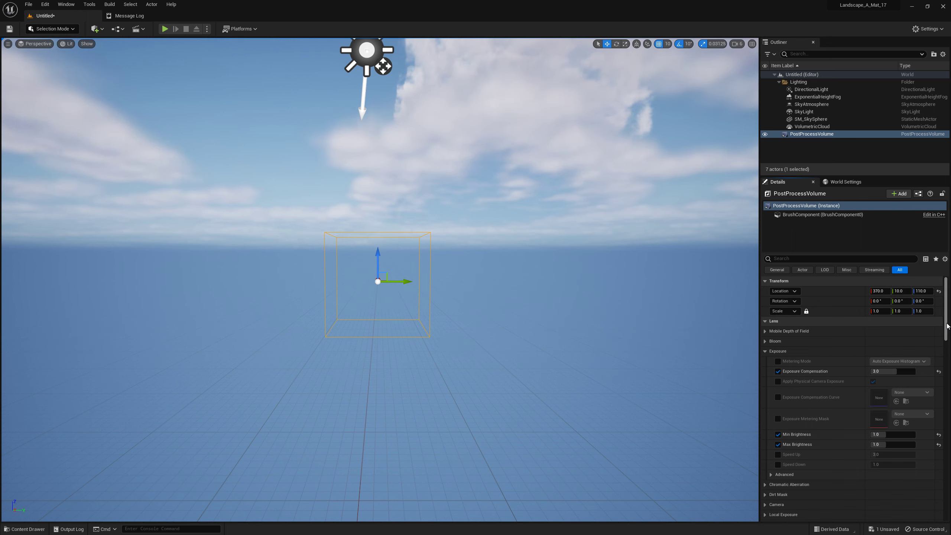
{"action": "left_click_drag", "start_coordinate": [947, 307], "coordinate": [948, 442]}
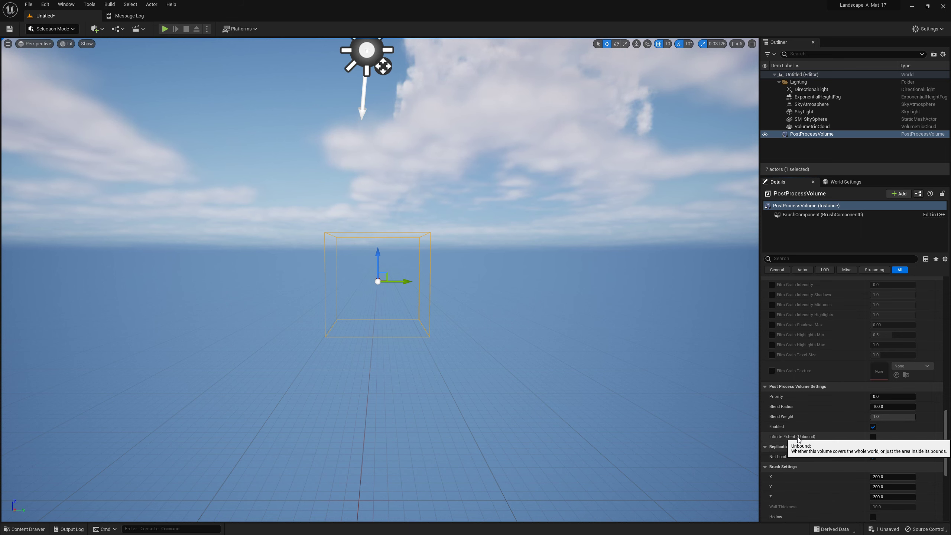
{"action": "left_click", "coordinate": [872, 437]}
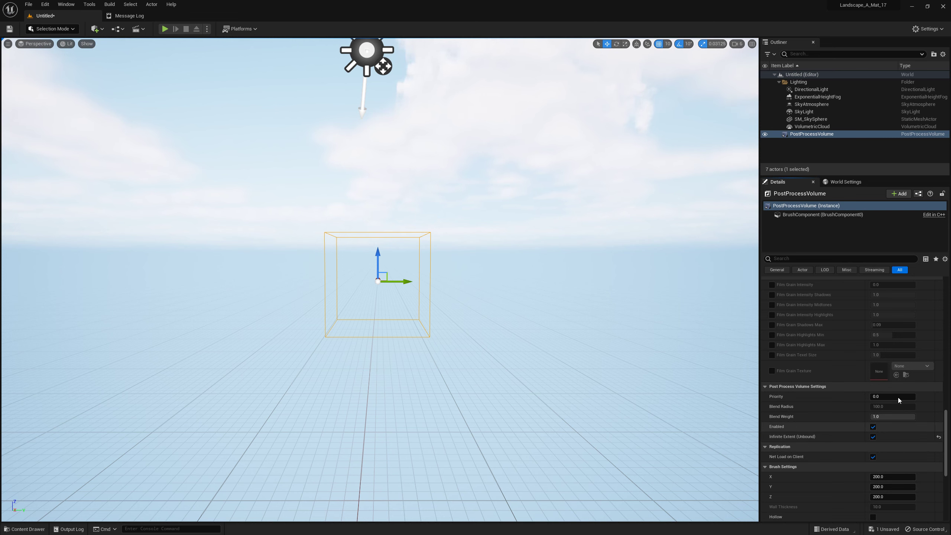
Set the DirectionalLight intensity to 3 lux
{"action": "left_click", "coordinate": [817, 91]}
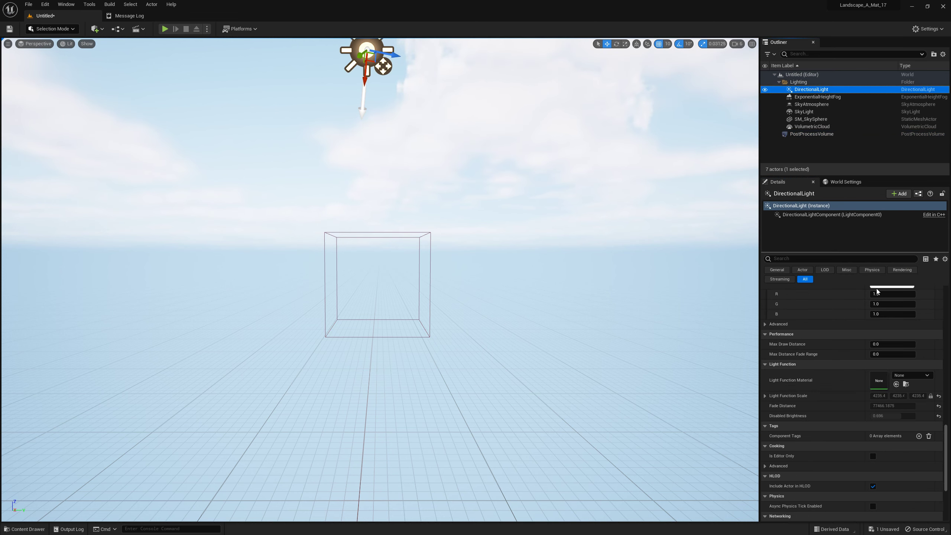
{"action": "scroll", "coordinate": [947, 446], "scroll_direction": "up", "scroll_amount": 2}
{"action": "scroll", "coordinate": [948, 446], "scroll_direction": "up", "scroll_amount": 10}
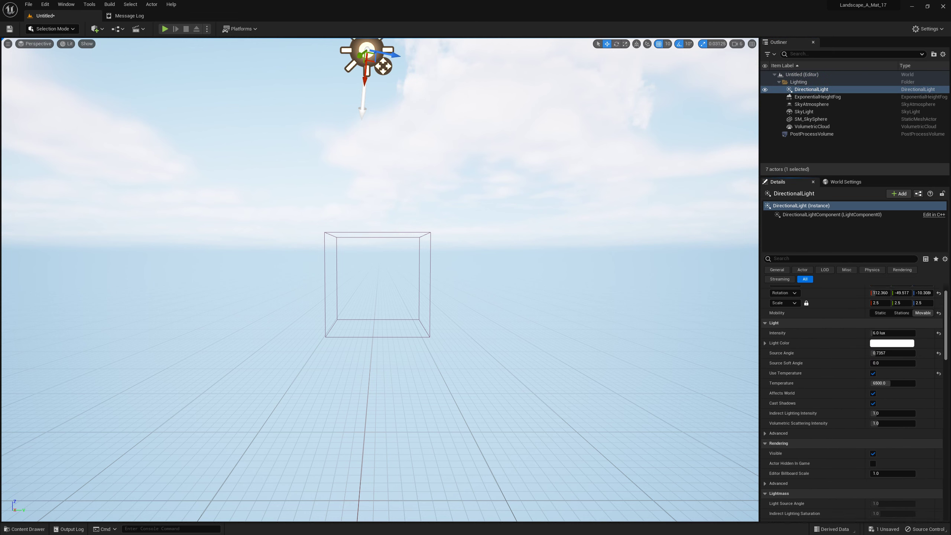
{"action": "left_click", "coordinate": [894, 351]}
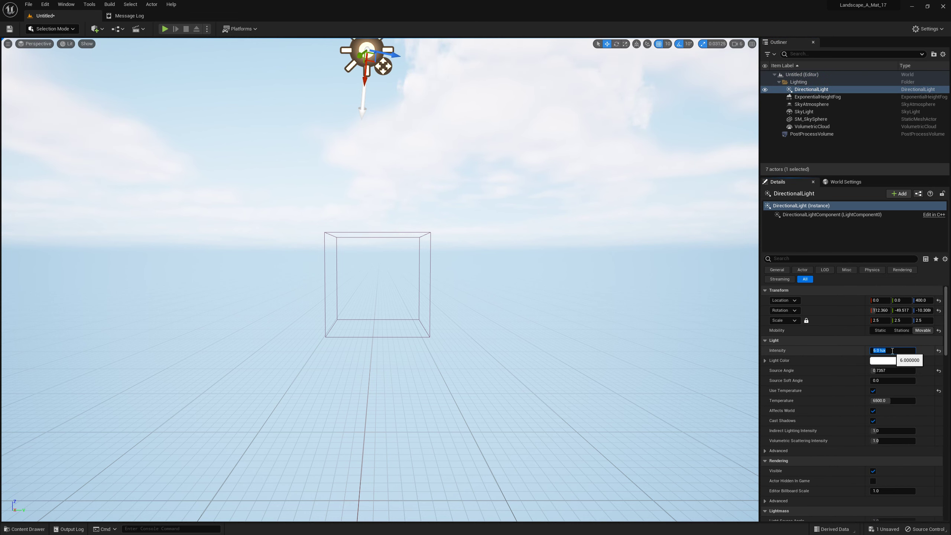
{"action": "type", "text": "3"}
{"action": "key", "text": "Return"}
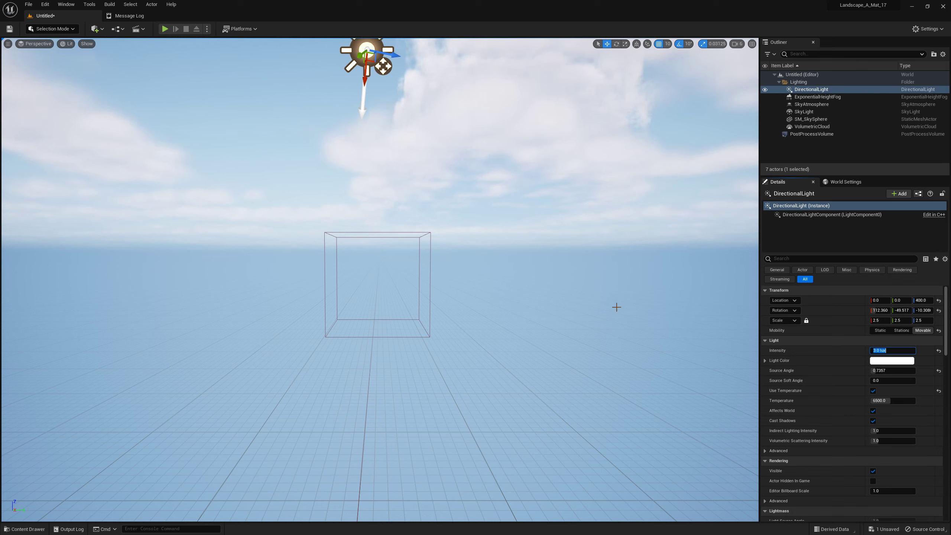
Give the ExponentialHeightFog density 0.002 and height falloff 0.02
{"action": "left_click", "coordinate": [811, 97]}
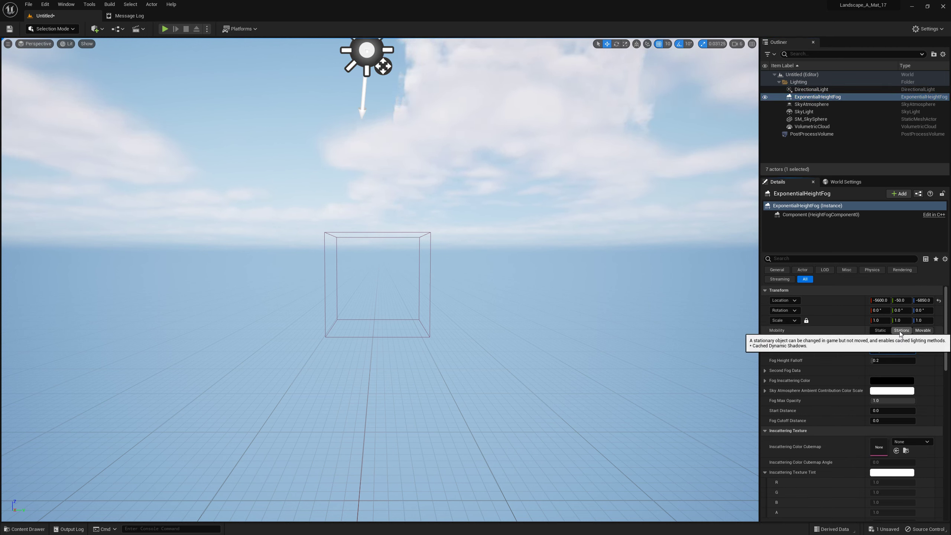
{"action": "key", "text": "Return"}
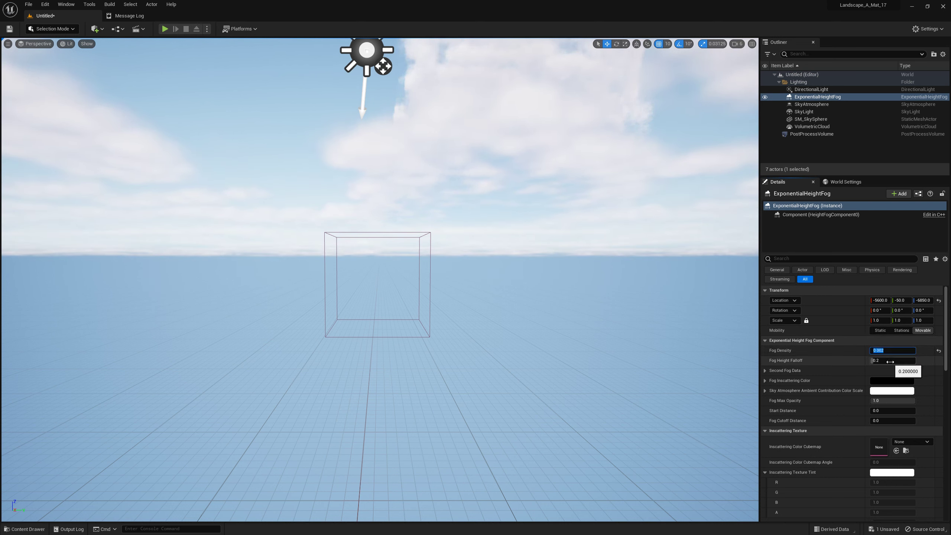
{"action": "left_click", "coordinate": [893, 364]}
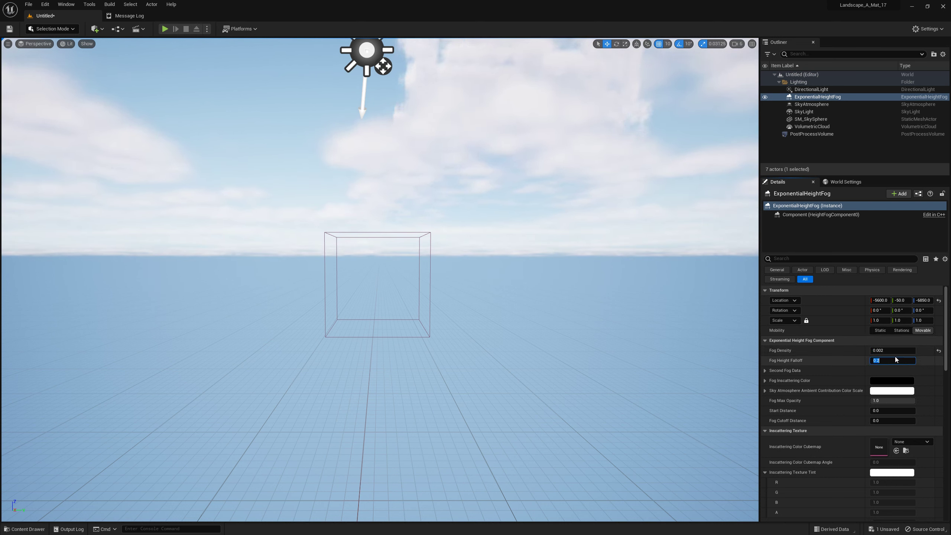
{"action": "type", "text": ".02"}
{"action": "type", "text": "0.02"}
{"action": "key", "text": "Return"}
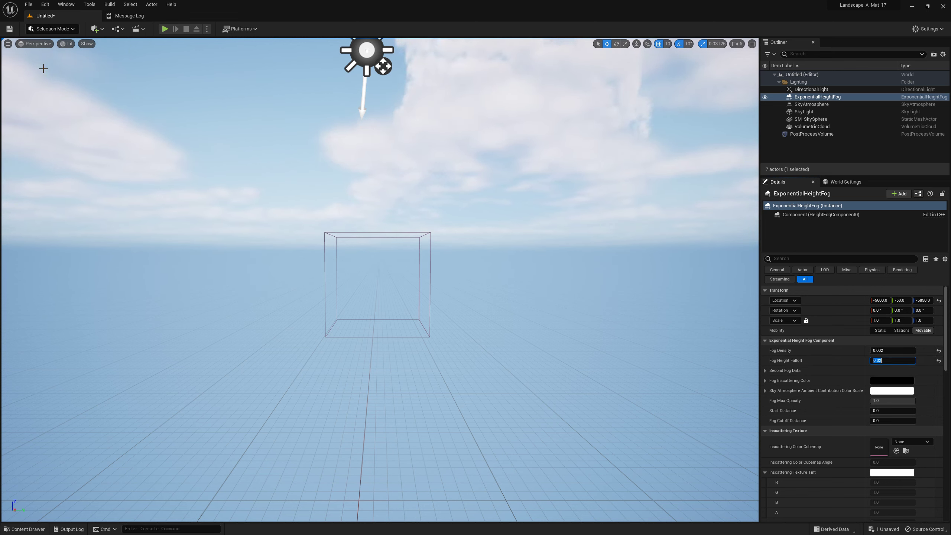
Switch to Landscape Mode and start a new landscape imported from a file
{"action": "left_click", "coordinate": [62, 28]}
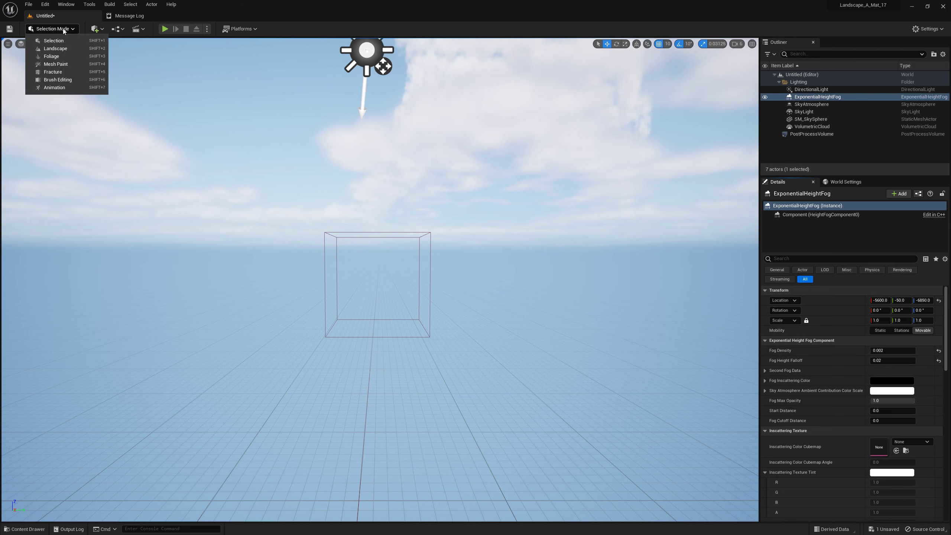
{"action": "left_click", "coordinate": [62, 49]}
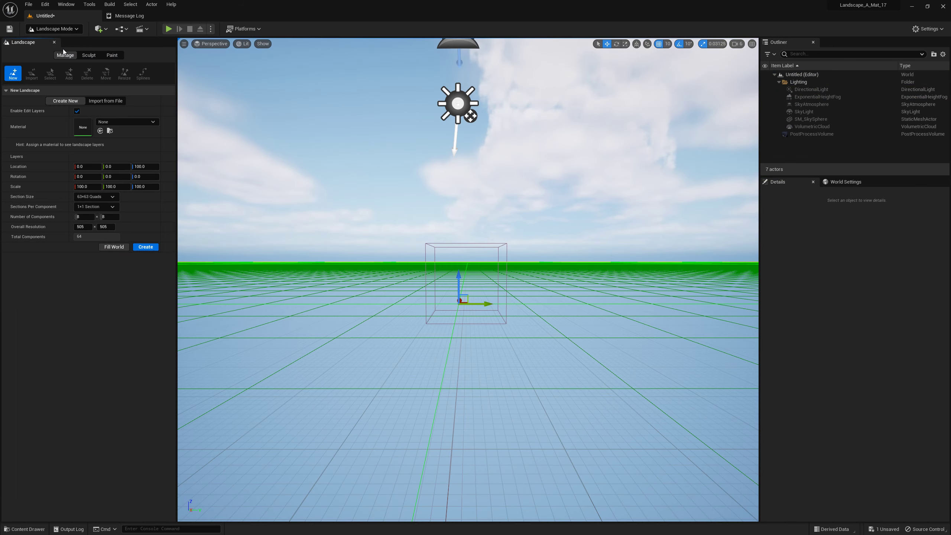
{"action": "left_click", "coordinate": [107, 101]}
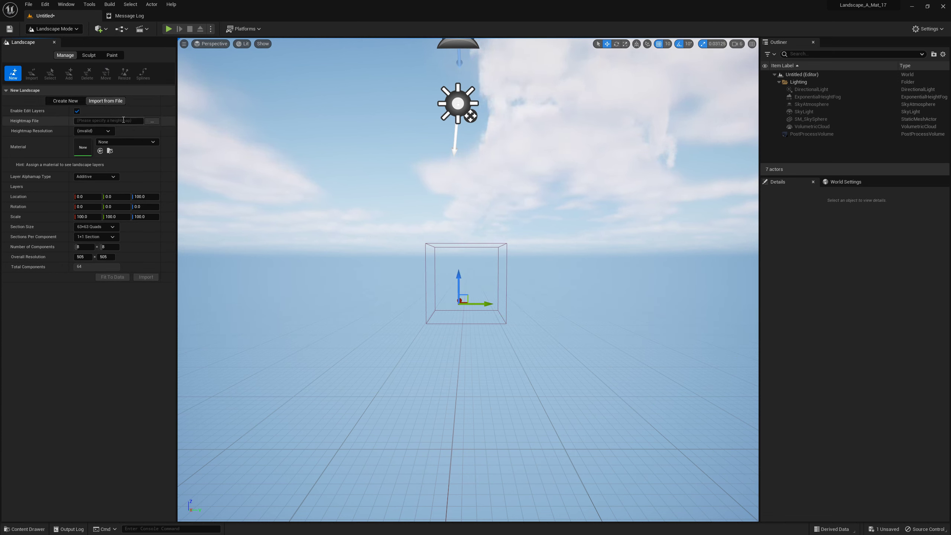
{"action": "left_click", "coordinate": [152, 122]}
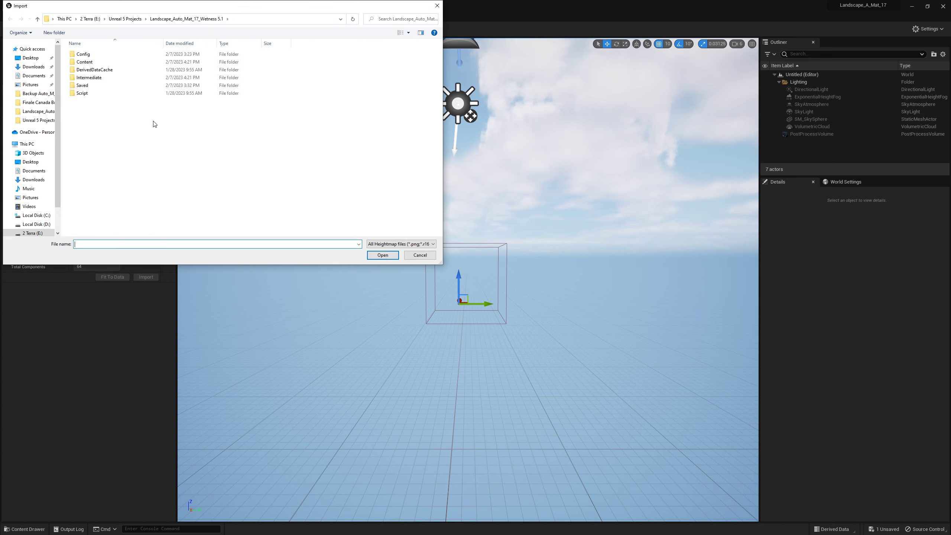
Browse to E:\# HEIGHTMAPS FINALIZATE\Canada1 and pick Canada_140_XY_100_Z_85.png
{"action": "left_click", "coordinate": [65, 20]}
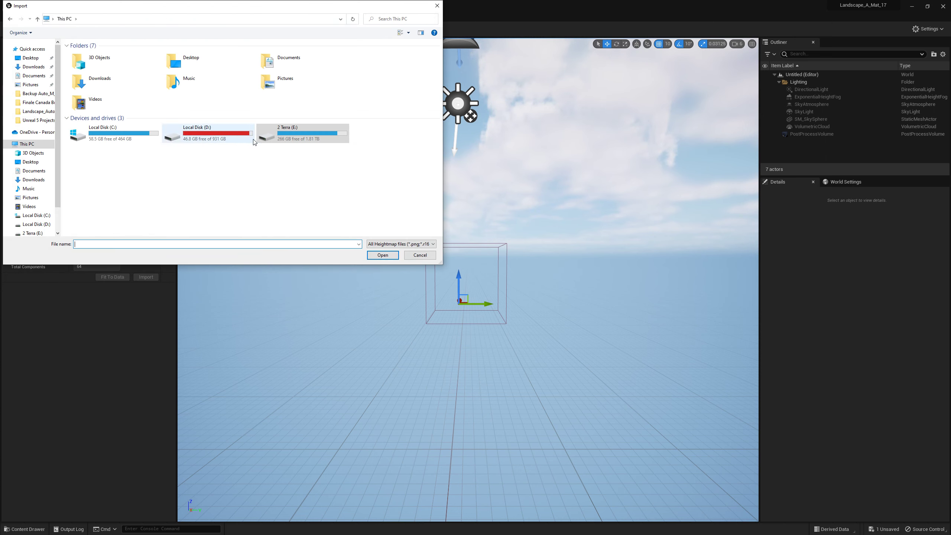
{"action": "double_click", "coordinate": [276, 134]}
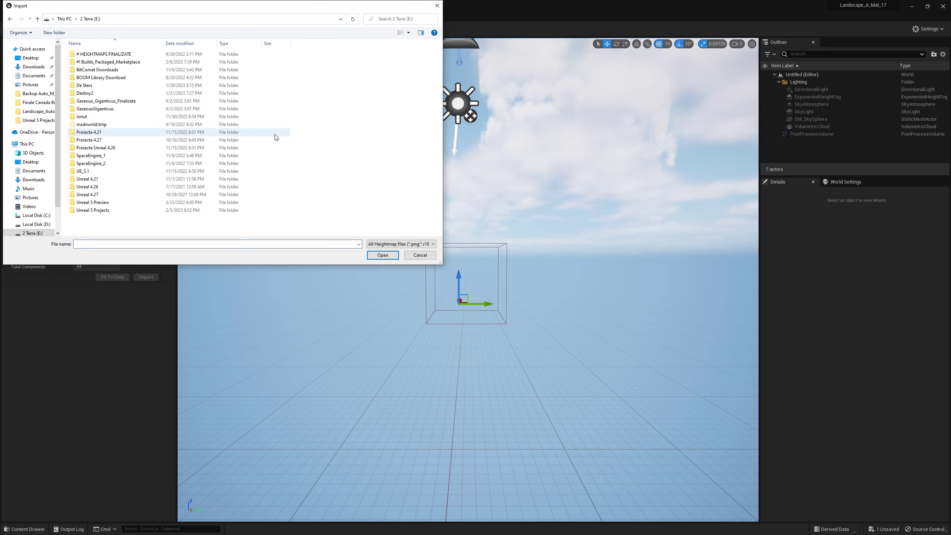
{"action": "double_click", "coordinate": [105, 54]}
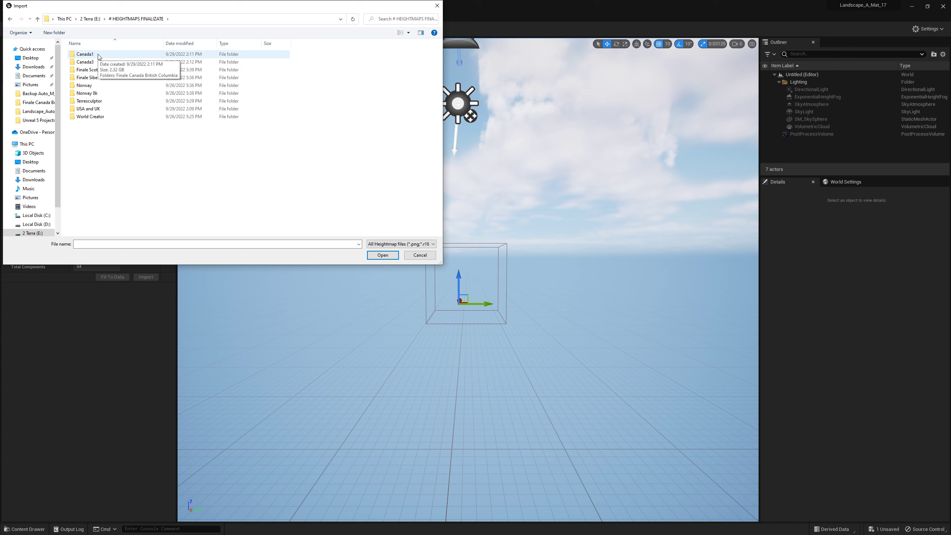
{"action": "double_click", "coordinate": [100, 57]}
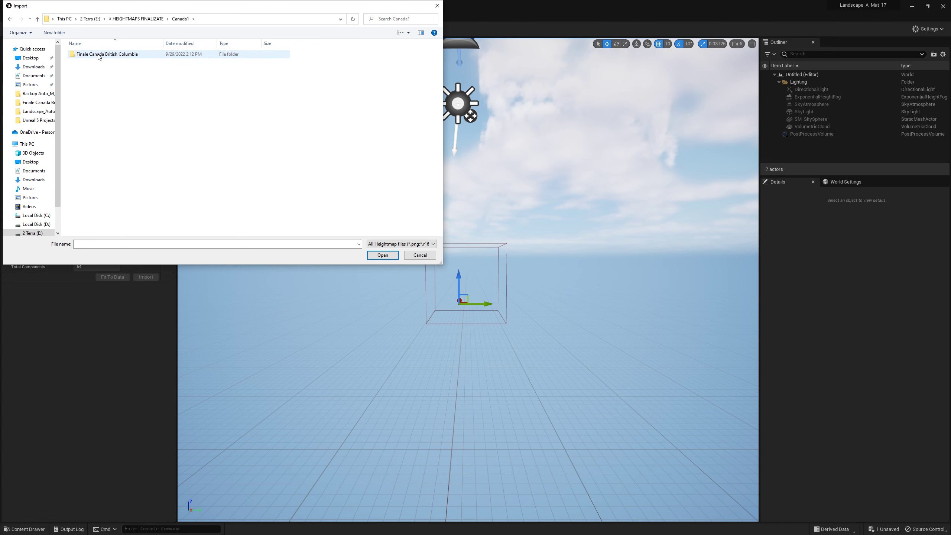
{"action": "double_click", "coordinate": [99, 55]}
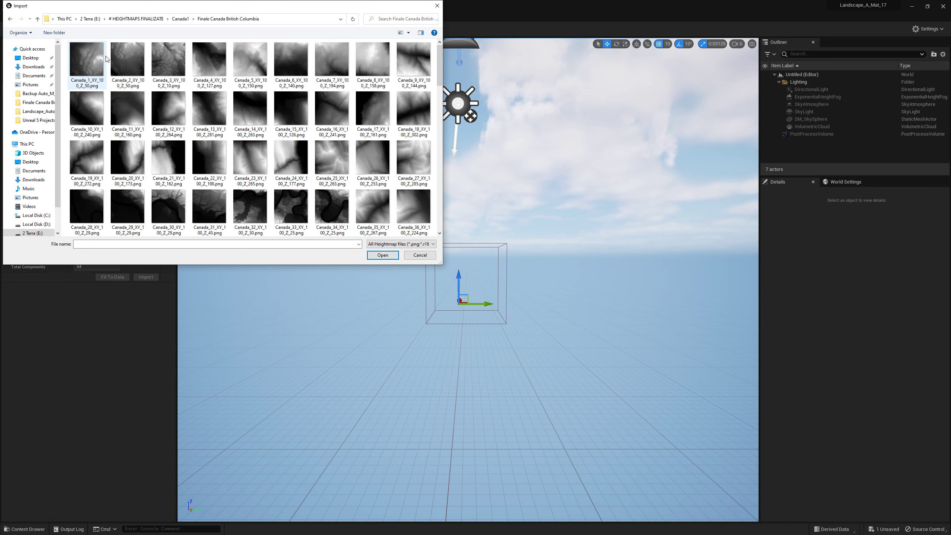
{"action": "scroll", "coordinate": [286, 170], "scroll_direction": "down", "scroll_amount": 5}
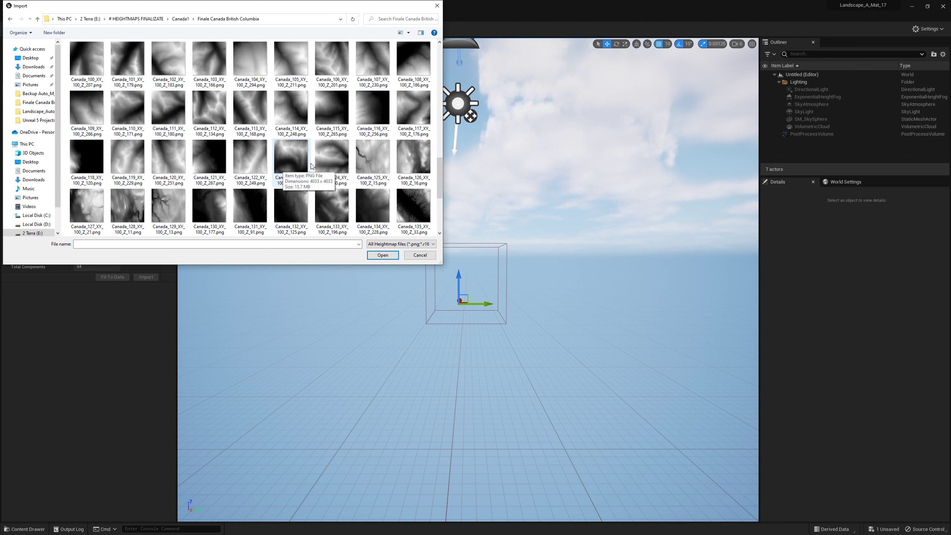
{"action": "scroll", "coordinate": [311, 166], "scroll_direction": "down", "scroll_amount": 3}
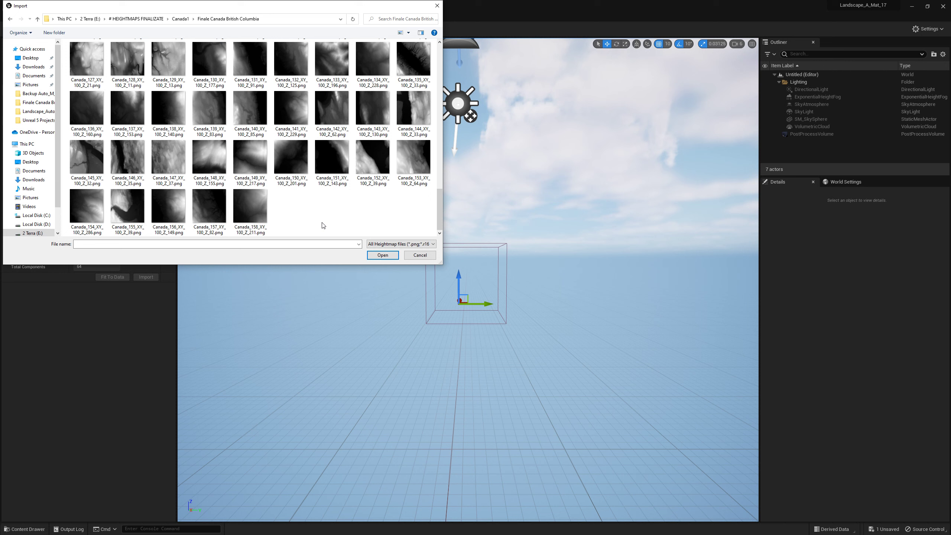
{"action": "left_click", "coordinate": [256, 117]}
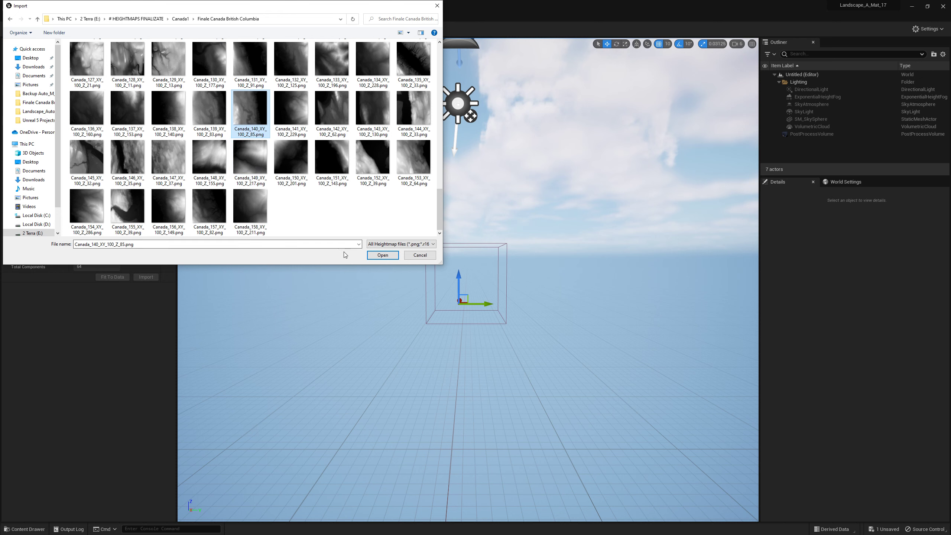
Load the heightmap, set Scale Z to 85, and import the landscape
{"action": "left_click", "coordinate": [386, 258]}
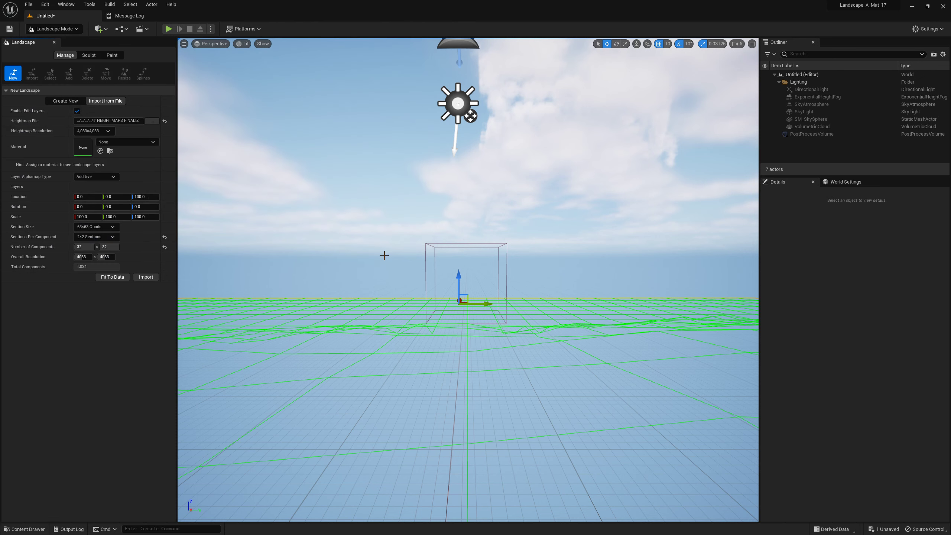
{"action": "left_click", "coordinate": [148, 217]}
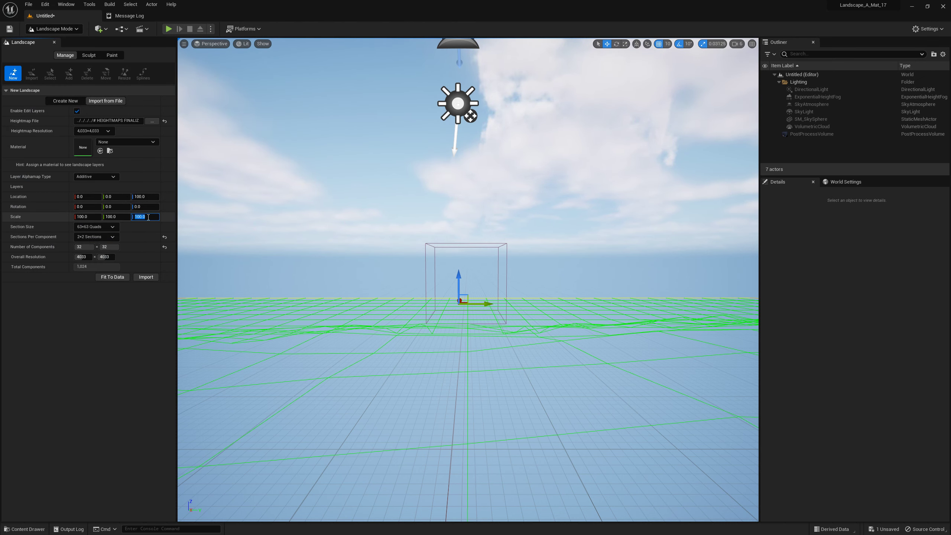
{"action": "type", "text": "85"}
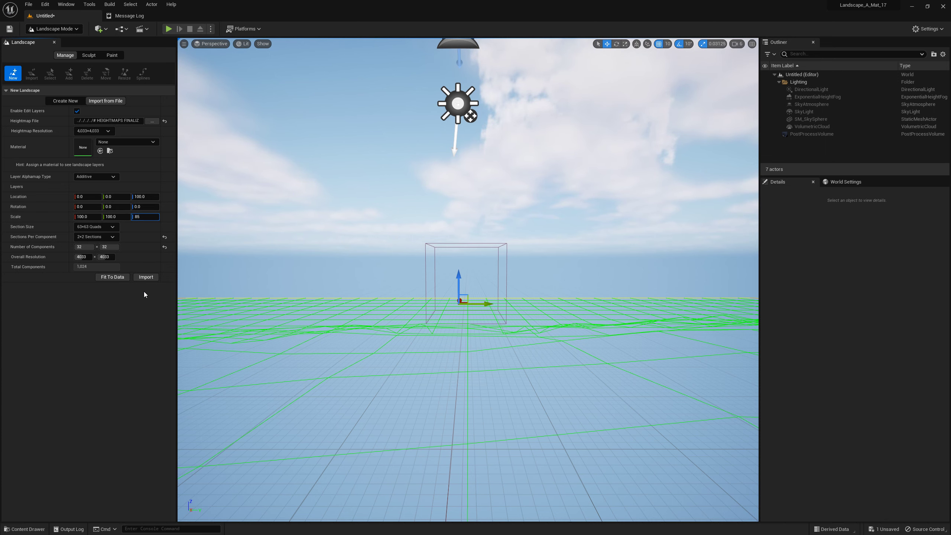
{"action": "key", "text": "Return"}
{"action": "left_click", "coordinate": [146, 279]}
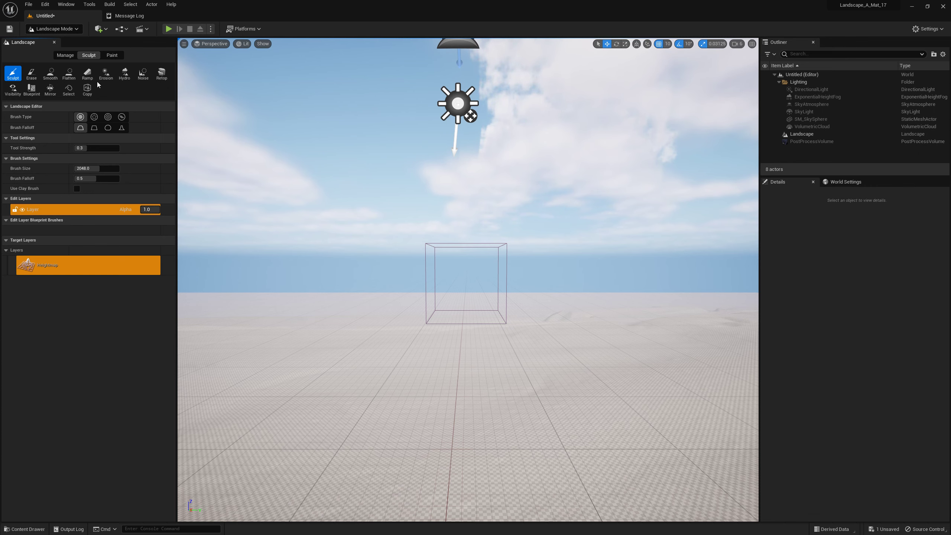
Return to Selection Mode and look over the snowy terrain
{"action": "left_click", "coordinate": [69, 32]}
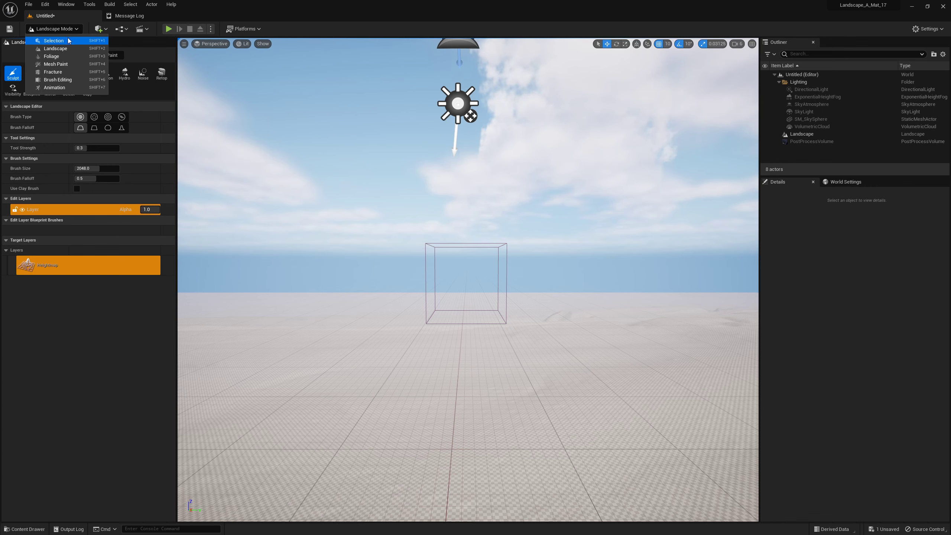
{"action": "left_click", "coordinate": [68, 39]}
{"action": "mouse_move", "coordinate": [376, 339]}
{"action": "right_mouse_down"}
{"action": "mouse_move", "coordinate": [262, 330]}
{"action": "mouse_move", "coordinate": [356, 285]}
{"action": "mouse_move", "coordinate": [367, 307]}
{"action": "mouse_move", "coordinate": [378, 292]}
{"action": "mouse_move", "coordinate": [405, 292]}
{"action": "right_mouse_up"}
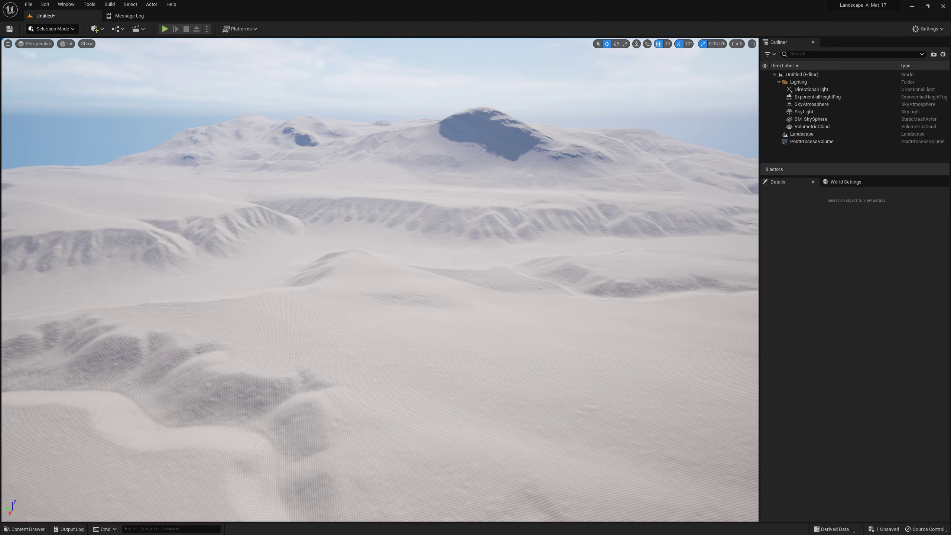
{"action": "right_click_drag", "start_coordinate": [479, 329], "coordinate": [473, 329]}
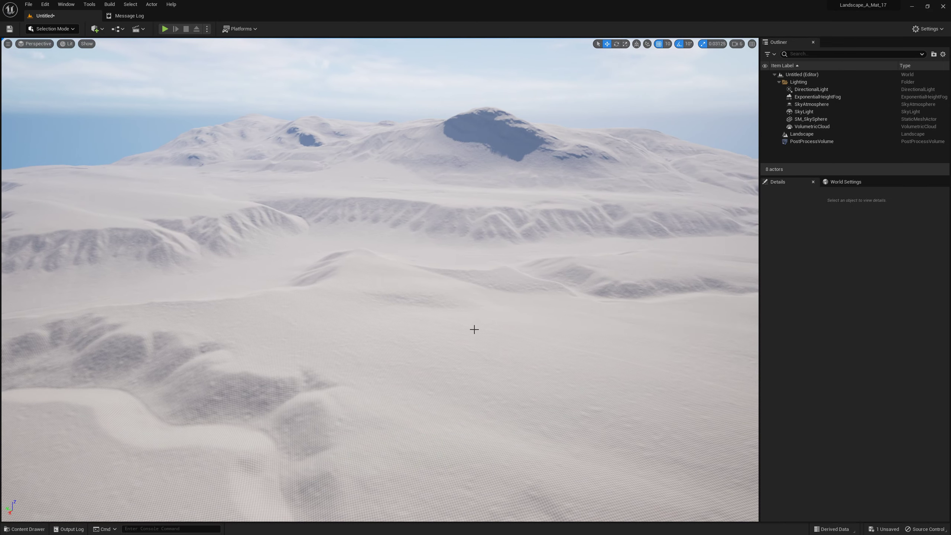
Assign MI_AutoLandscape from Materials > Landscape as the Landscape Material, then re-enter Landscape Mode
{"action": "left_click", "coordinate": [18, 529]}
{"action": "left_click", "coordinate": [55, 405]}
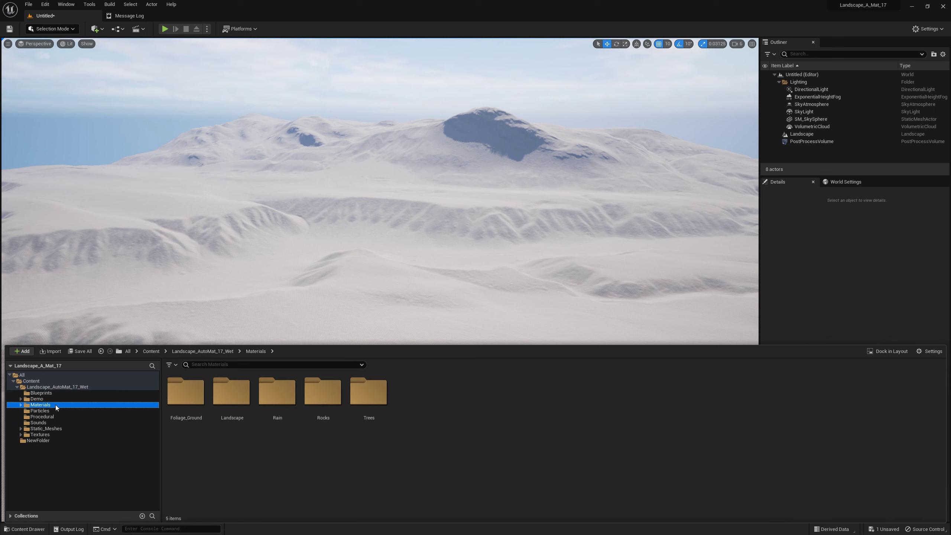
{"action": "double_click", "coordinate": [231, 392]}
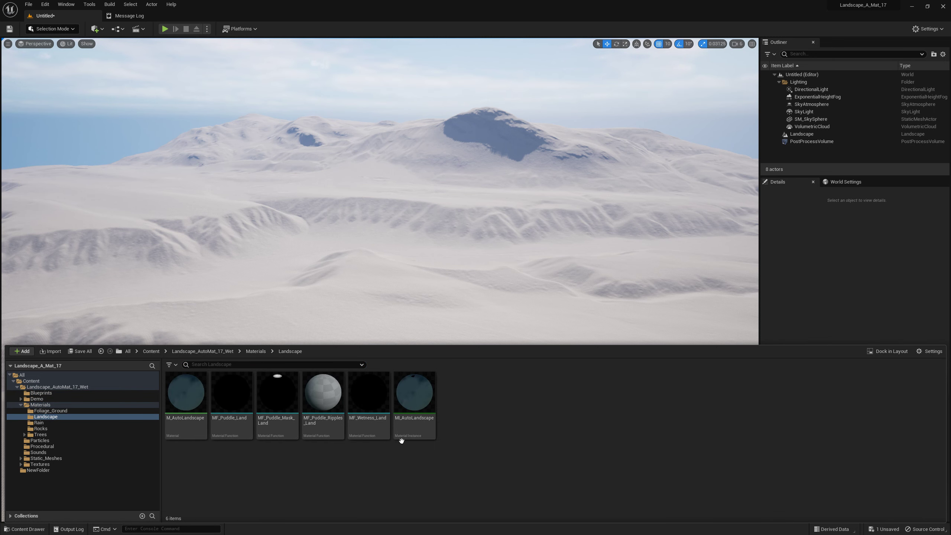
{"action": "left_click", "coordinate": [414, 426]}
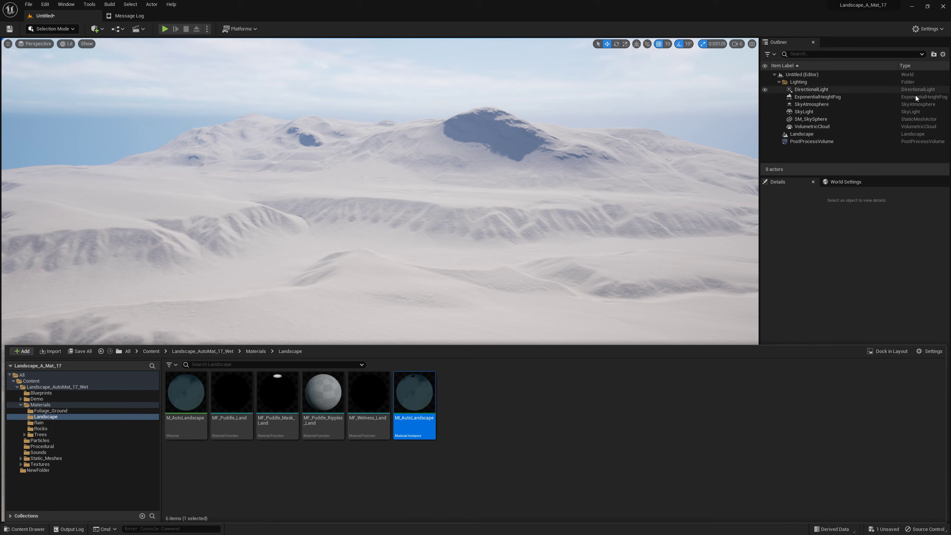
{"action": "left_click", "coordinate": [815, 135]}
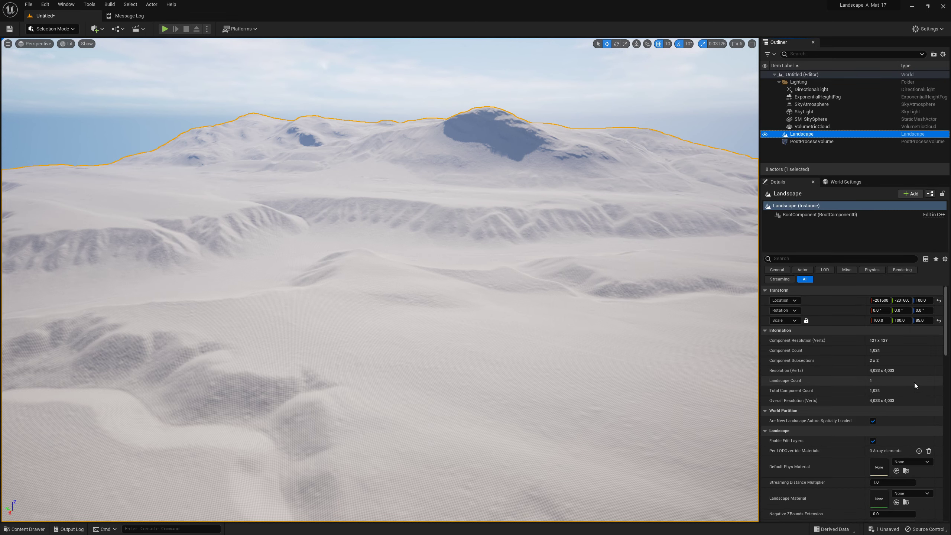
{"action": "left_click", "coordinate": [898, 503]}
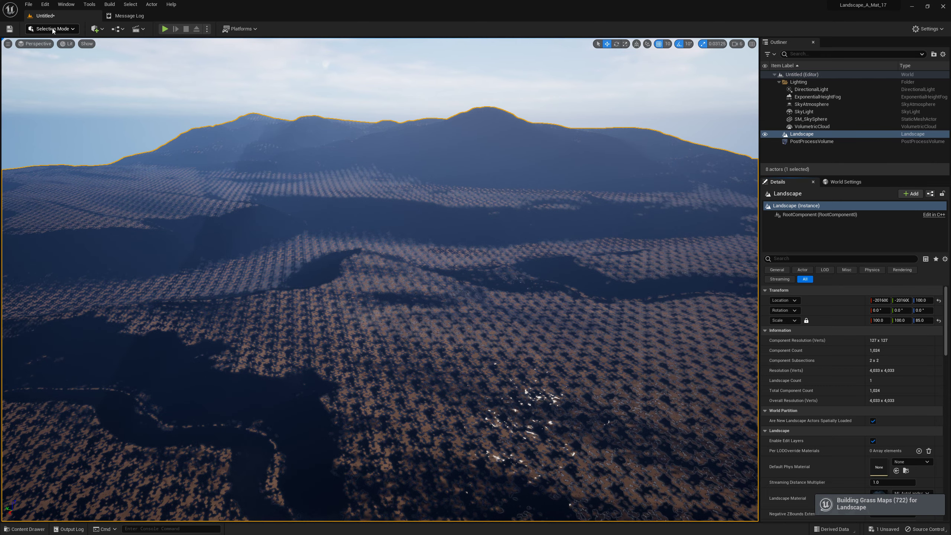
{"action": "left_click", "coordinate": [52, 29]}
{"action": "left_click", "coordinate": [62, 48]}
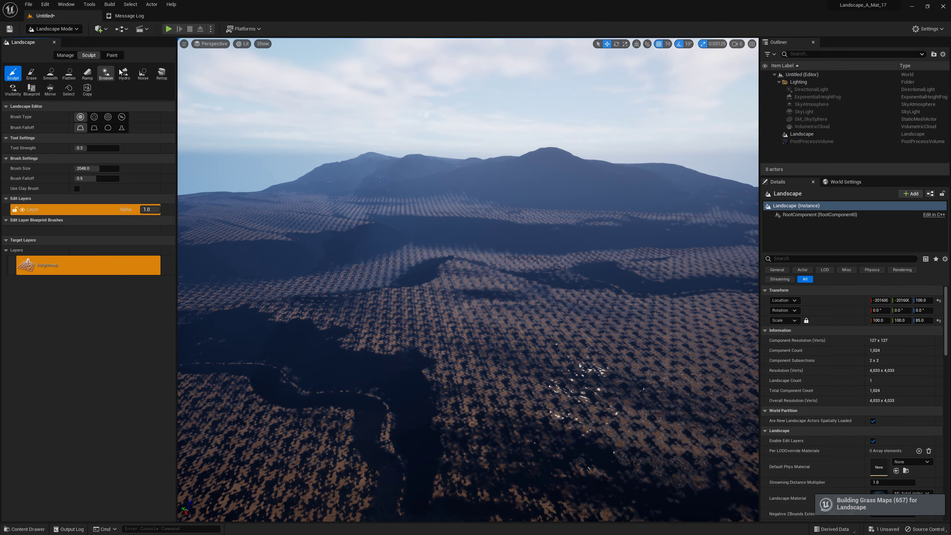
In the Paint tab, give the L1 layer L1_LayerInfo, then return to Selection Mode
{"action": "left_click", "coordinate": [112, 55]}
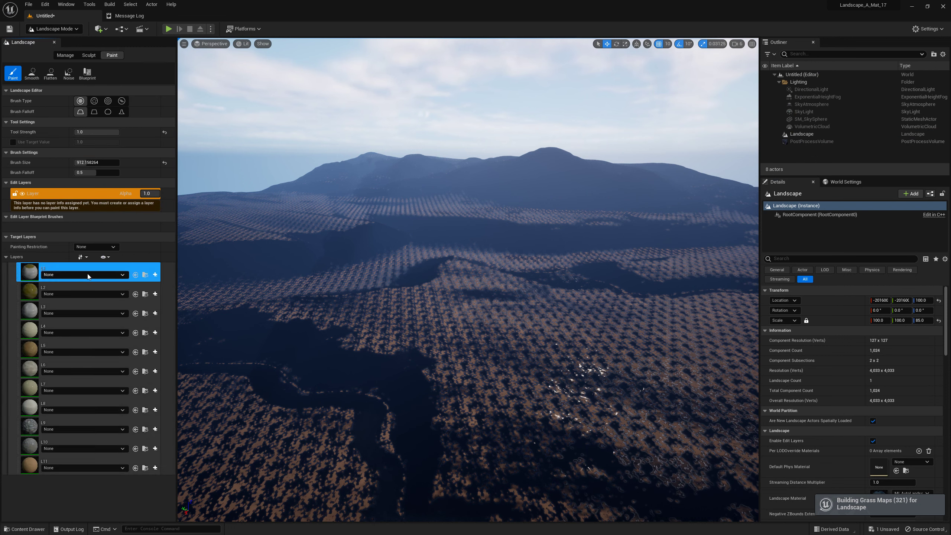
{"action": "left_click", "coordinate": [87, 274]}
{"action": "left_click", "coordinate": [83, 340]}
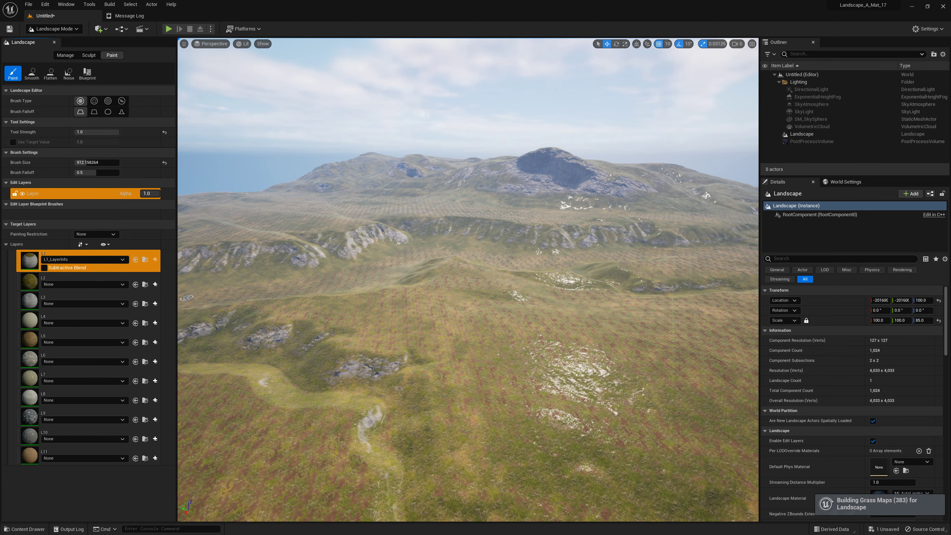
{"action": "left_click", "coordinate": [89, 196]}
{"action": "key", "text": "shift+1"}
{"action": "right_click_drag", "start_coordinate": [374, 262], "coordinate": [380, 279]}
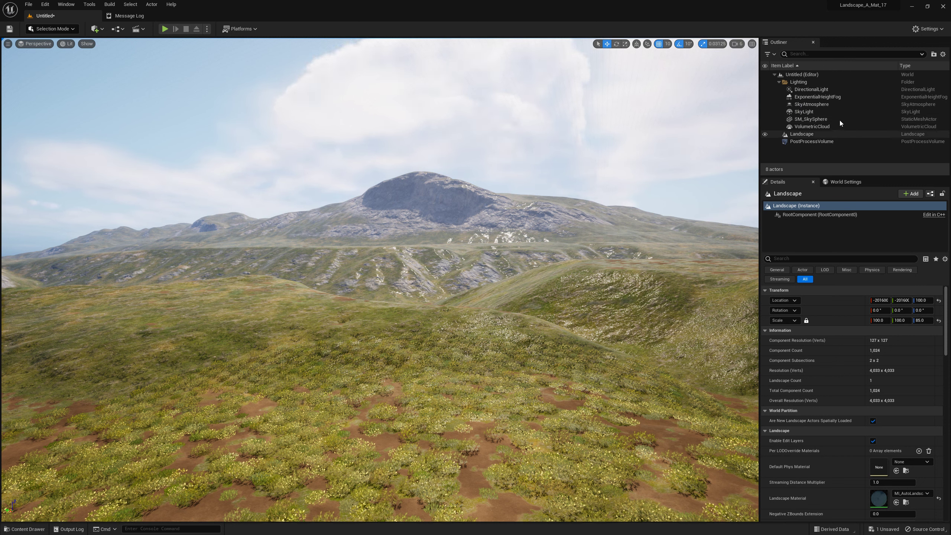
Rotate the DirectionalLight's yaw 70 degrees, from -87.69 to -17.69
{"action": "left_click", "coordinate": [816, 90]}
{"action": "key", "text": "f"}
{"action": "key", "text": "e"}
{"action": "left_click_drag", "start_coordinate": [521, 194], "coordinate": [520, 168]}
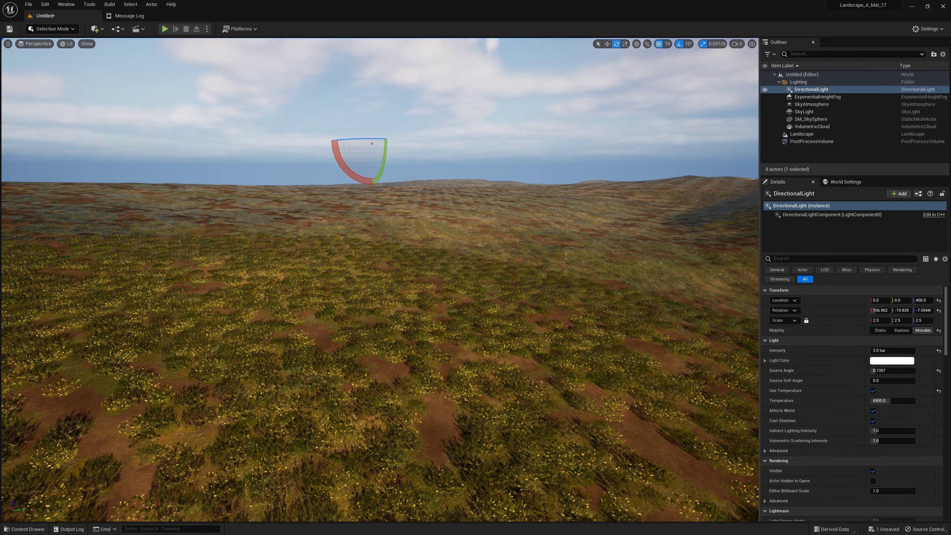
{"action": "mouse_move", "coordinate": [384, 166]}
{"action": "left_mouse_down"}
{"action": "mouse_move", "coordinate": [349, 144]}
{"action": "mouse_move", "coordinate": [416, 142]}
{"action": "mouse_move", "coordinate": [326, 142]}
{"action": "left_mouse_up"}
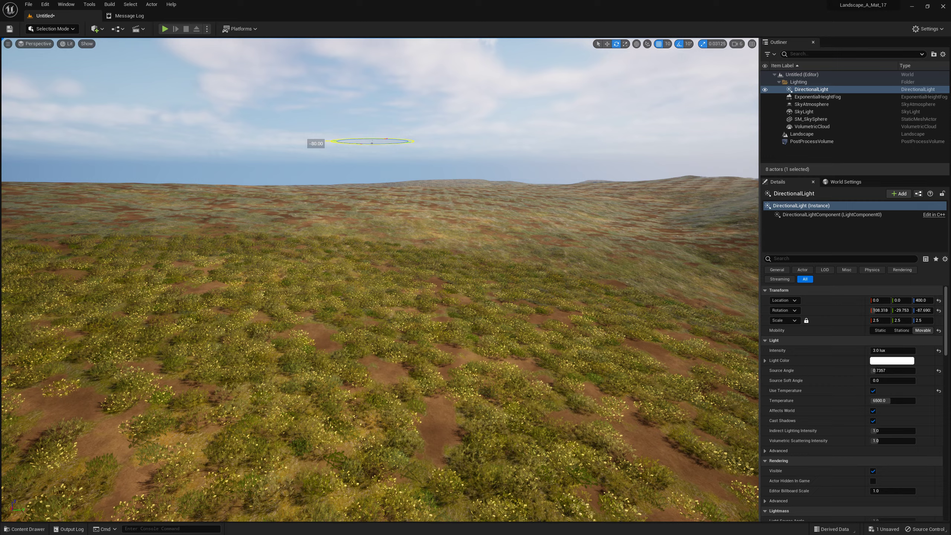
{"action": "left_click_drag", "start_coordinate": [326, 142], "coordinate": [318, 142]}
{"action": "mouse_move", "coordinate": [319, 142]}
{"action": "right_mouse_down"}
{"action": "mouse_move", "coordinate": [318, 56]}
{"action": "mouse_move", "coordinate": [263, 168]}
{"action": "right_mouse_up"}
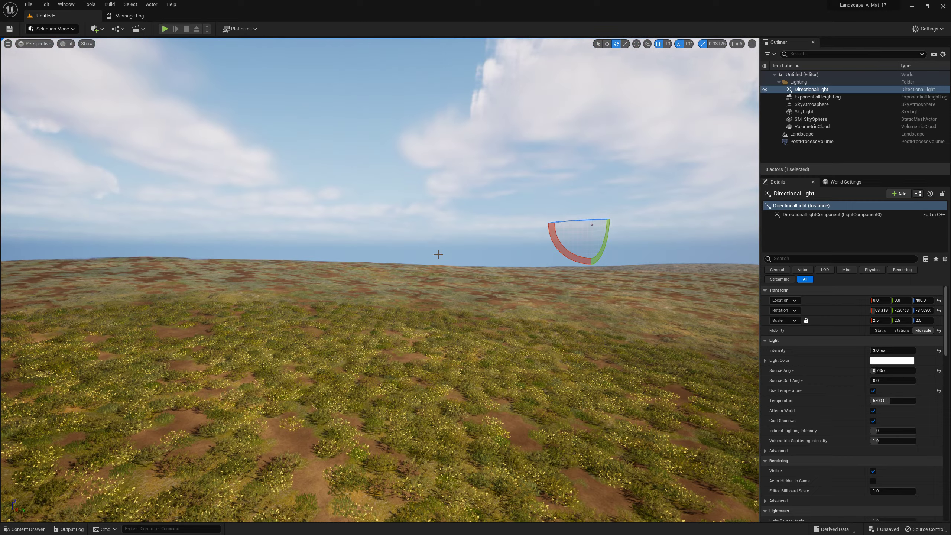
{"action": "left_click_drag", "start_coordinate": [565, 222], "coordinate": [636, 223]}
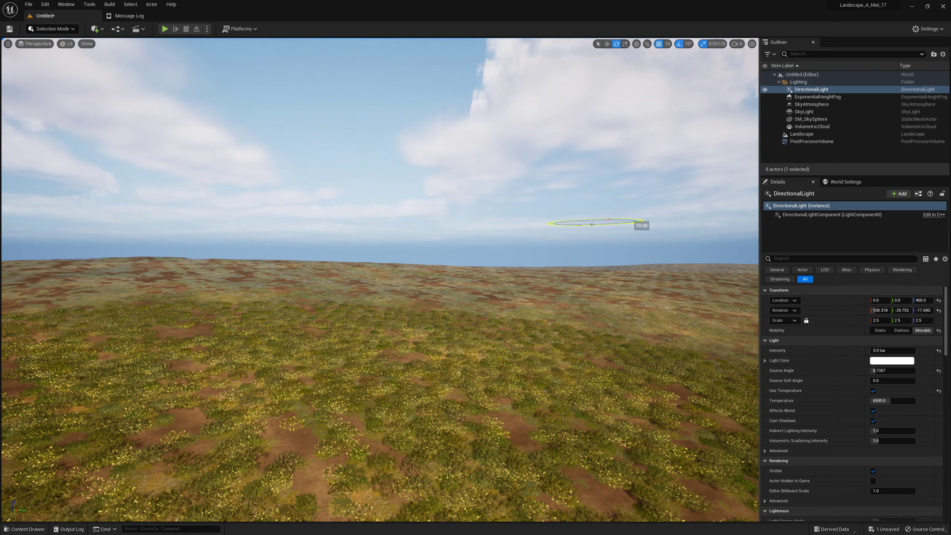
{"action": "mouse_move", "coordinate": [637, 223]}
{"action": "right_mouse_down"}
{"action": "mouse_move", "coordinate": [561, 149]}
{"action": "mouse_move", "coordinate": [524, 232]}
{"action": "mouse_move", "coordinate": [636, 232]}
{"action": "mouse_move", "coordinate": [636, 337]}
{"action": "mouse_move", "coordinate": [636, 224]}
{"action": "mouse_move", "coordinate": [524, 209]}
{"action": "mouse_move", "coordinate": [655, 217]}
{"action": "mouse_move", "coordinate": [655, 240]}
{"action": "mouse_move", "coordinate": [636, 239]}
{"action": "right_mouse_up"}
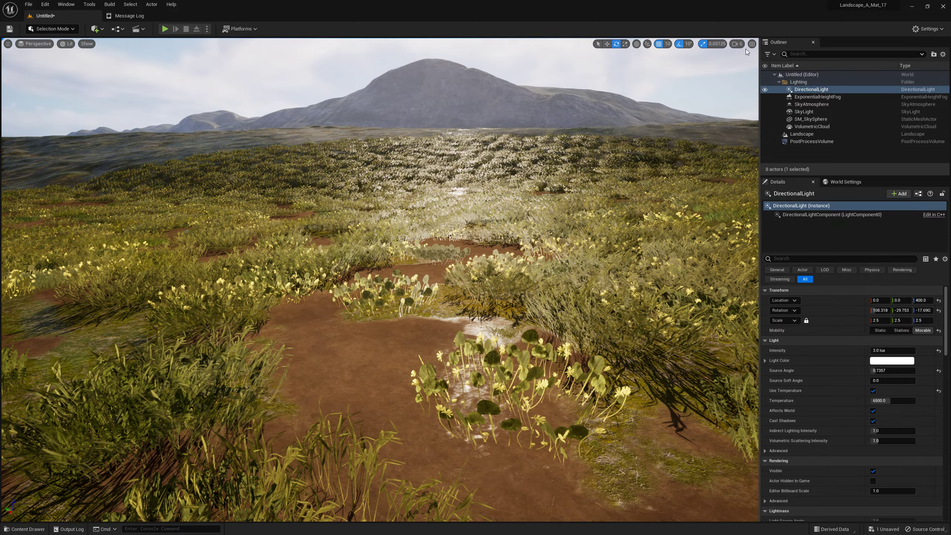
Set the viewport camera speed to 3 and fly over the terrain
{"action": "left_click", "coordinate": [739, 44]}
{"action": "left_click", "coordinate": [758, 60]}
{"action": "mouse_move", "coordinate": [655, 240]}
{"action": "right_mouse_down"}
{"action": "mouse_move", "coordinate": [655, 337]}
{"action": "mouse_move", "coordinate": [636, 337]}
{"action": "mouse_move", "coordinate": [636, 322]}
{"action": "right_mouse_up"}
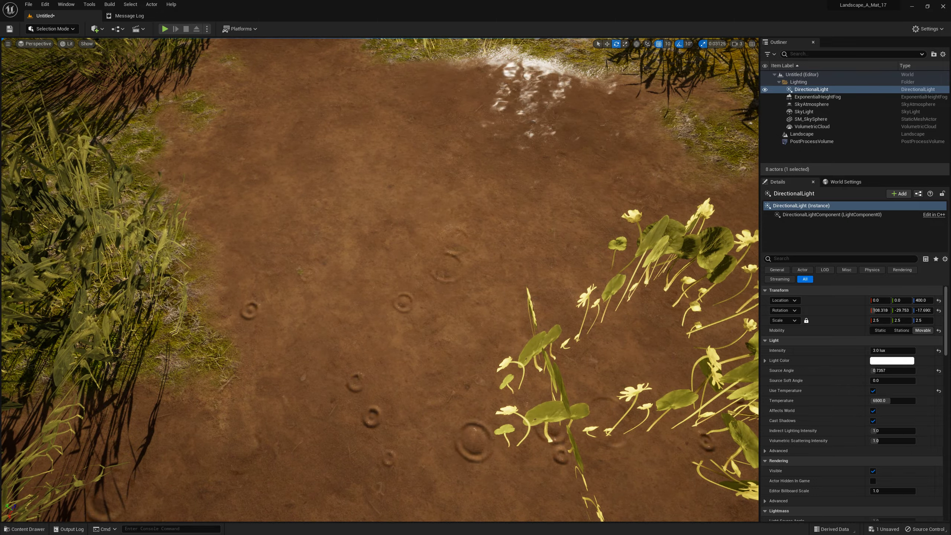
{"action": "mouse_move", "coordinate": [636, 322]}
{"action": "right_mouse_down"}
{"action": "mouse_move", "coordinate": [636, 224]}
{"action": "mouse_move", "coordinate": [636, 262]}
{"action": "right_mouse_up"}
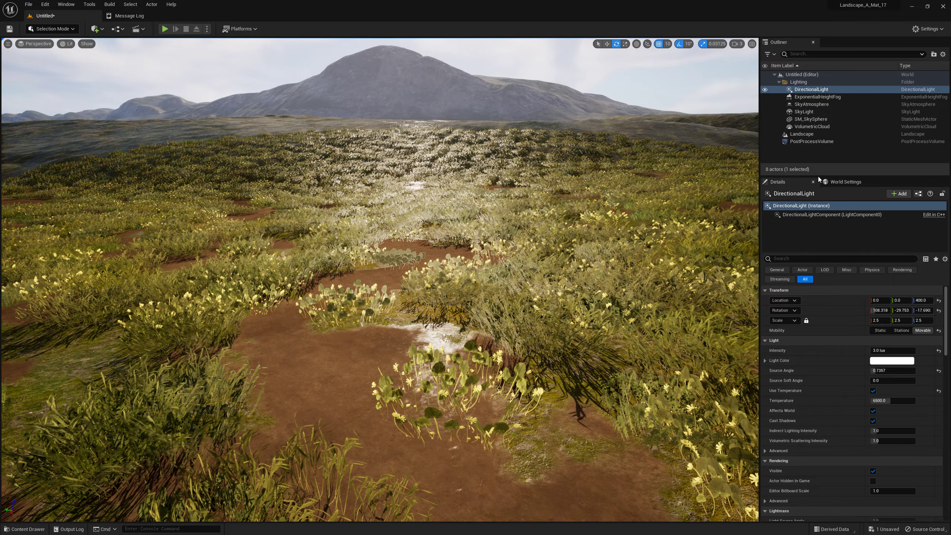
Set World Settings' GameMode Override to BP_FirstPersonGameMode
{"action": "left_click", "coordinate": [847, 183]}
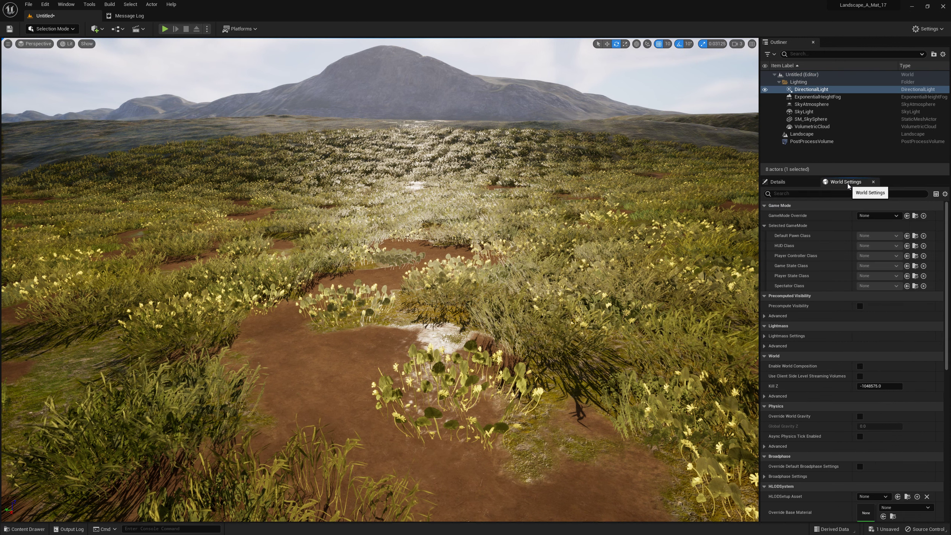
{"action": "left_click", "coordinate": [885, 218]}
{"action": "left_click", "coordinate": [876, 250]}
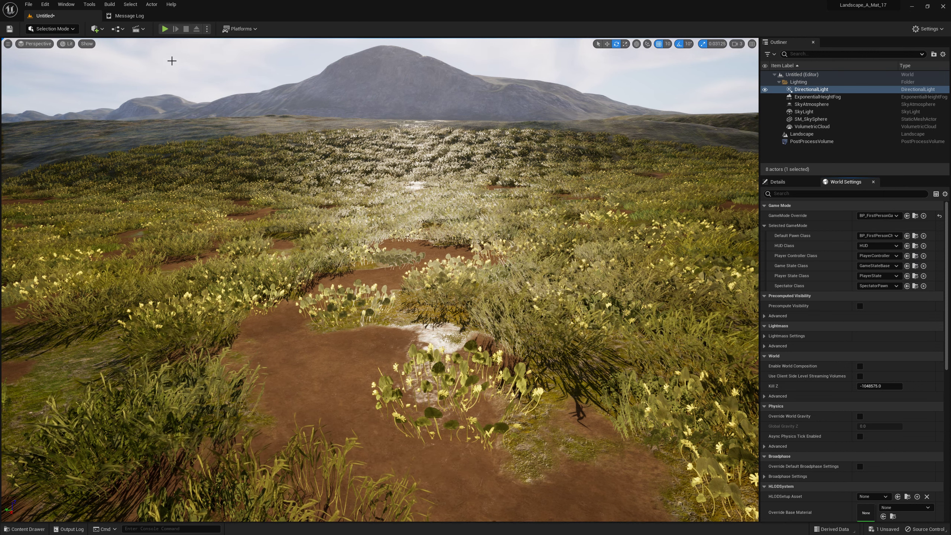
{"action": "left_click", "coordinate": [164, 29]}
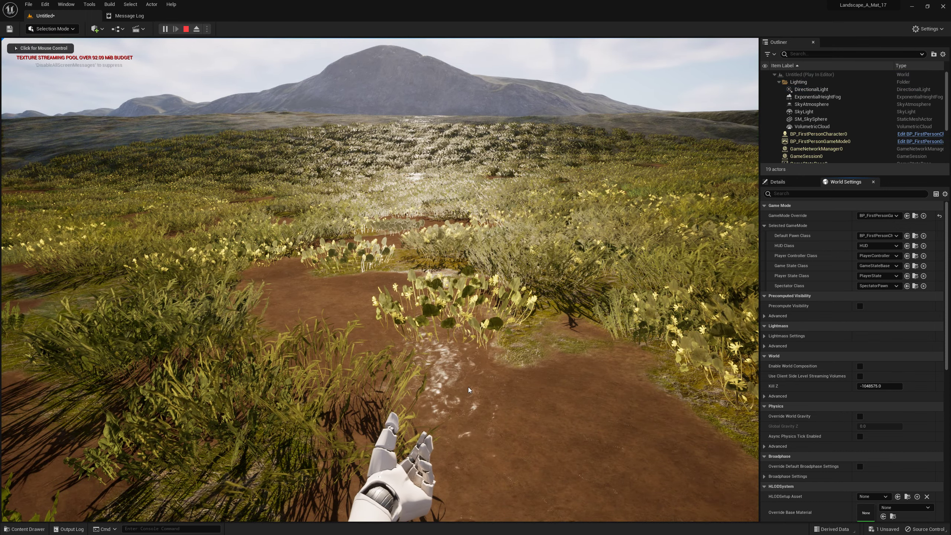
{"action": "left_click", "coordinate": [399, 417]}
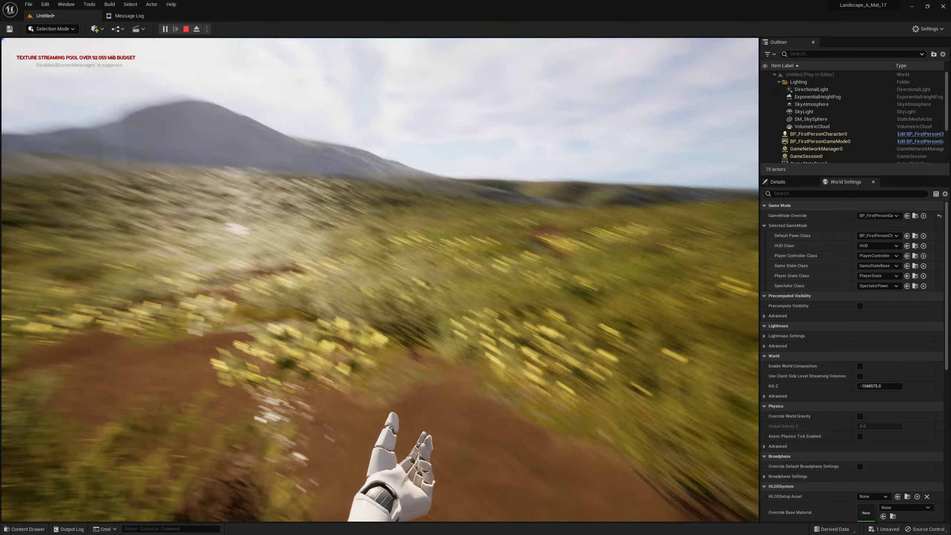
{"action": "key", "text": "Escape"}
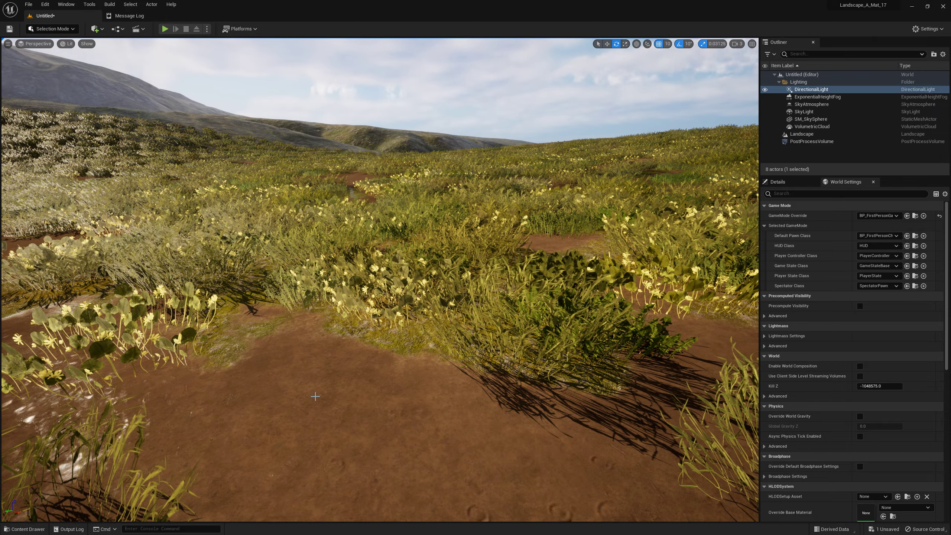
Drag BP_Lightning from the Blueprints folder into the level beside the grass
{"action": "left_click", "coordinate": [36, 527]}
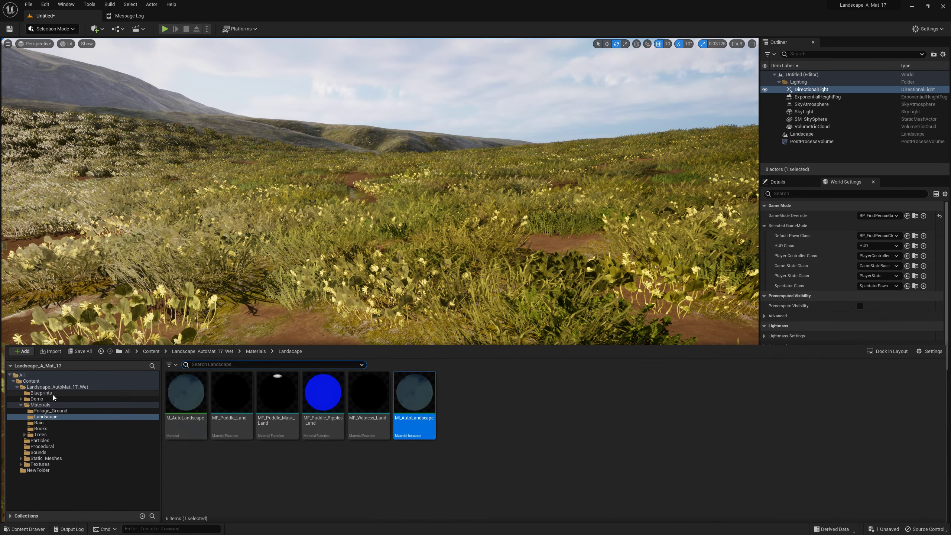
{"action": "left_click", "coordinate": [41, 393]}
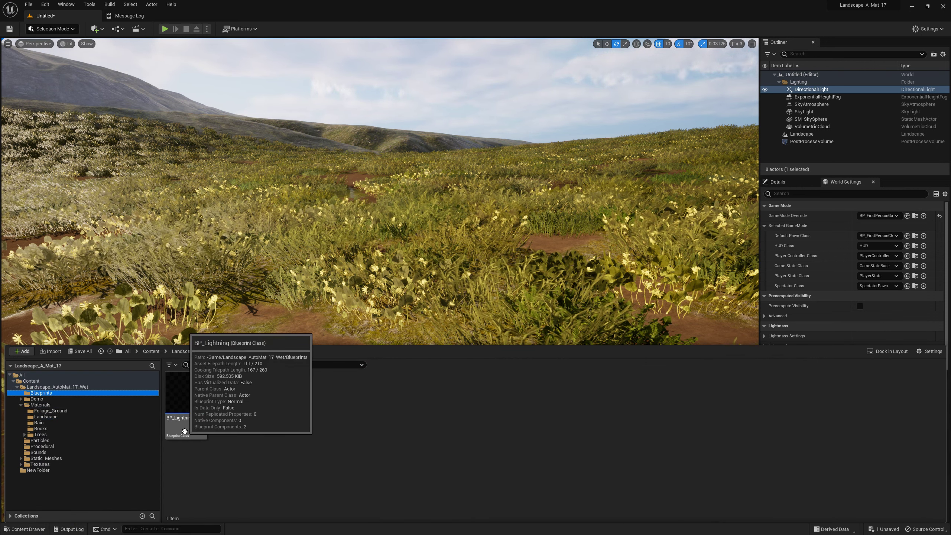
{"action": "left_click_drag", "start_coordinate": [184, 431], "coordinate": [331, 316]}
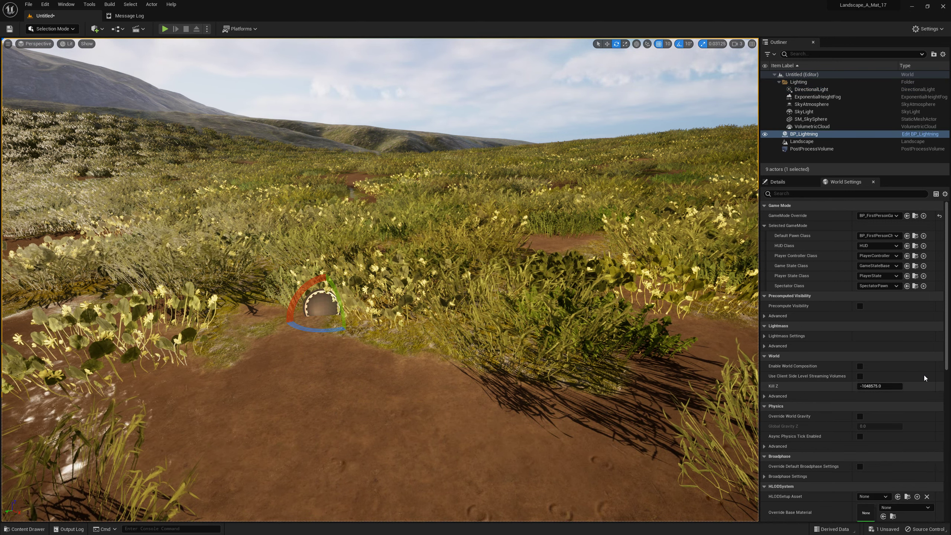
Set BP_Lightning's Post Processing property to the PostProcessVolume
{"action": "left_click", "coordinate": [810, 183]}
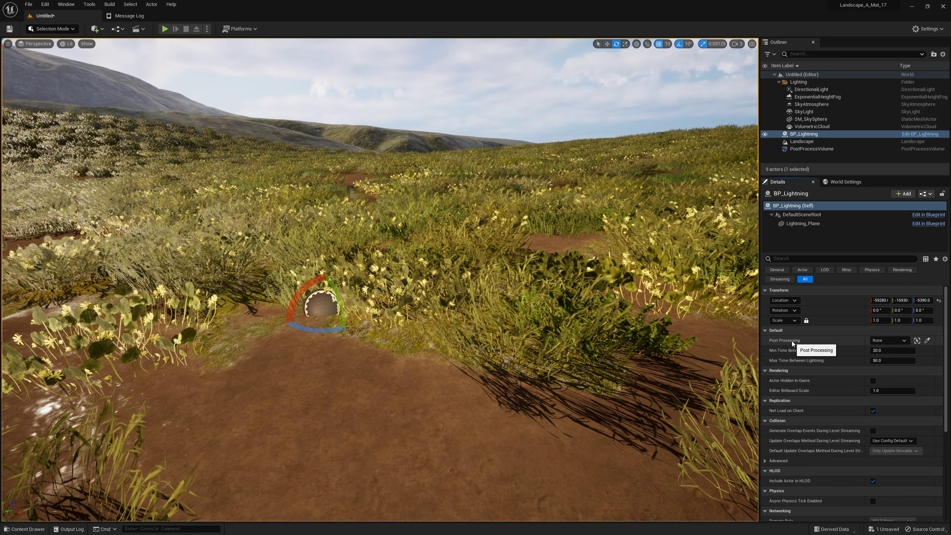
{"action": "left_click", "coordinate": [877, 342]}
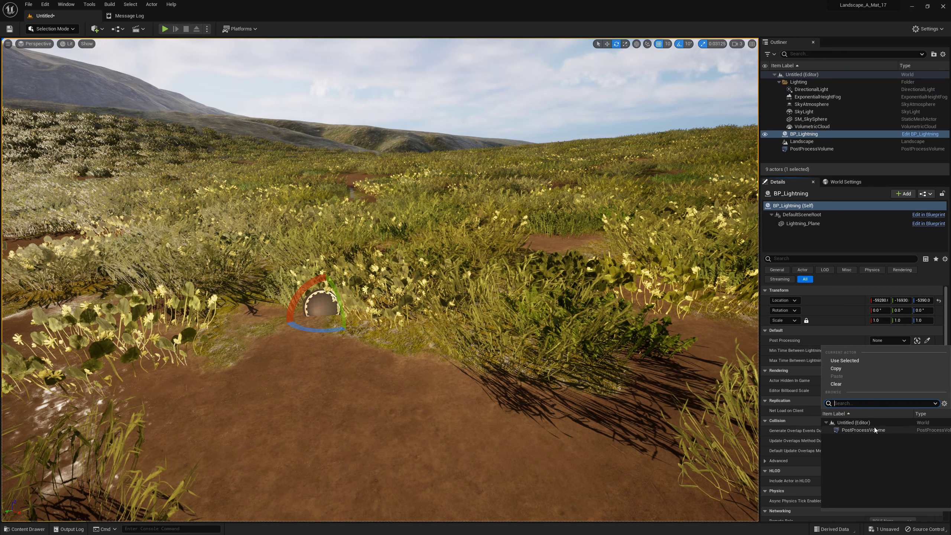
{"action": "left_click", "coordinate": [860, 431]}
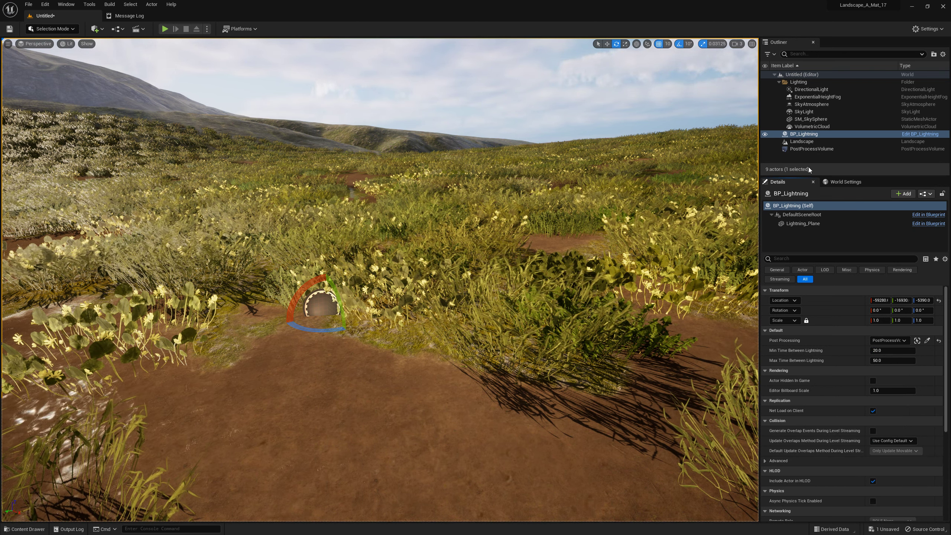
Enable the PostProcessVolume's Color Grading white-balance Temp override and set it to 5000
{"action": "left_click", "coordinate": [807, 150]}
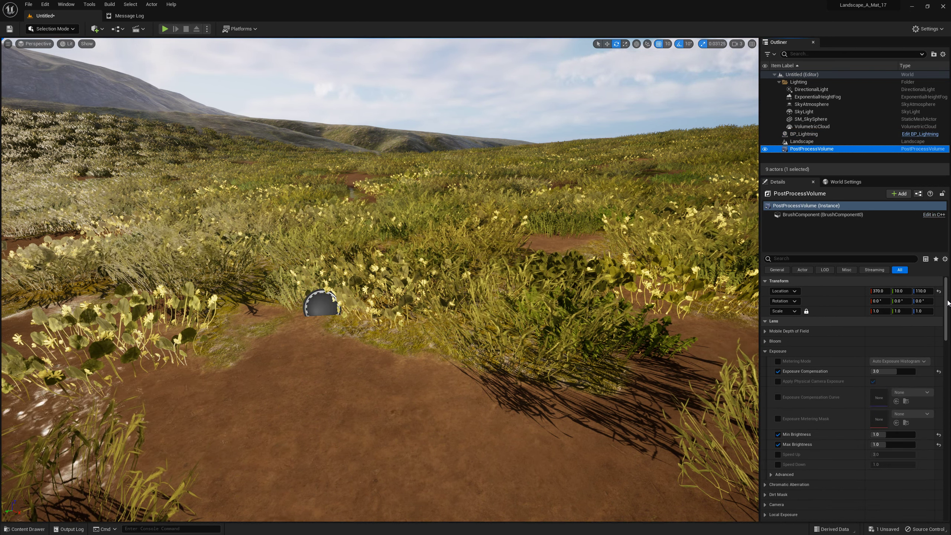
{"action": "scroll", "coordinate": [949, 318], "scroll_direction": "down", "scroll_amount": 1}
{"action": "scroll", "coordinate": [949, 317], "scroll_direction": "down", "scroll_amount": 2}
{"action": "scroll", "coordinate": [948, 317], "scroll_direction": "down", "scroll_amount": 2}
{"action": "scroll", "coordinate": [949, 318], "scroll_direction": "down", "scroll_amount": 2}
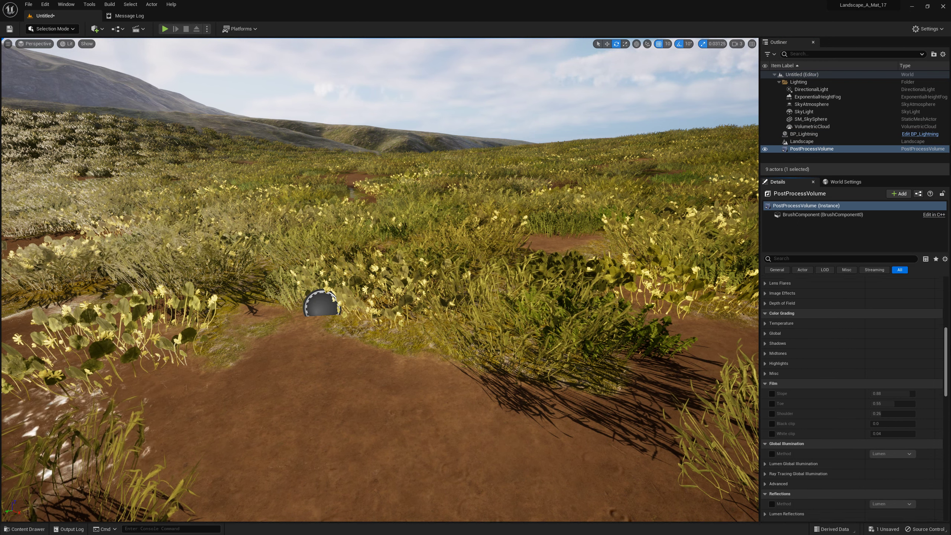
{"action": "scroll", "coordinate": [949, 317], "scroll_direction": "down", "scroll_amount": 3}
{"action": "scroll", "coordinate": [949, 317], "scroll_direction": "up", "scroll_amount": 1}
{"action": "scroll", "coordinate": [920, 333], "scroll_direction": "up", "scroll_amount": 1}
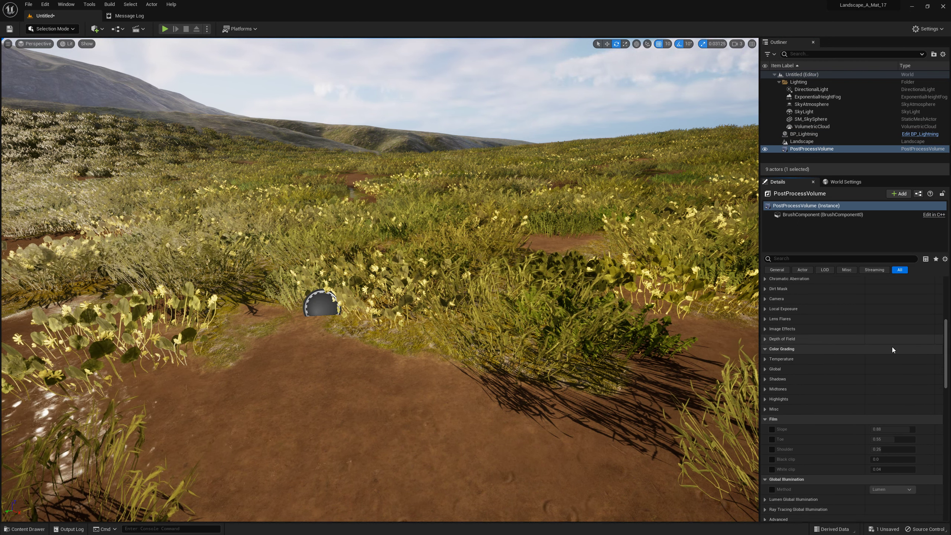
{"action": "left_click", "coordinate": [765, 359]}
{"action": "left_click", "coordinate": [778, 379]}
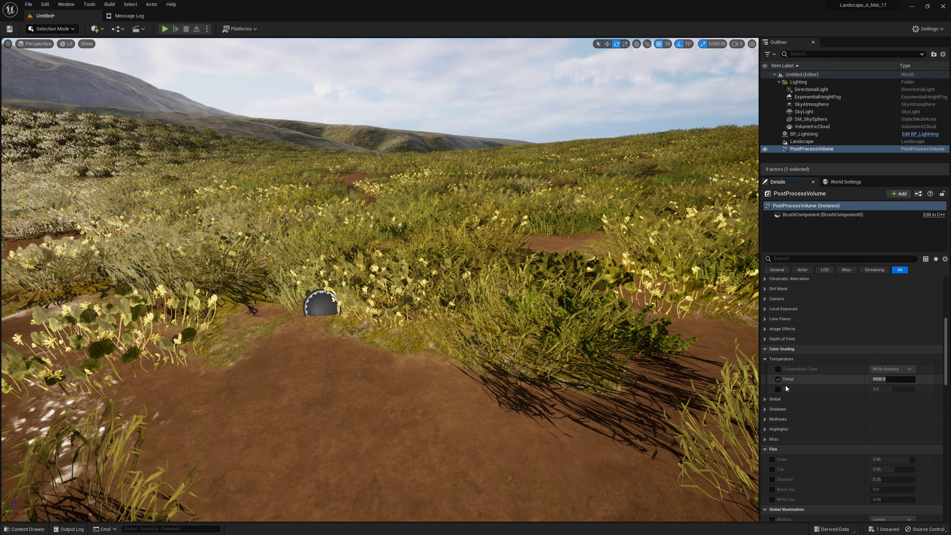
{"action": "type", "text": "5"}
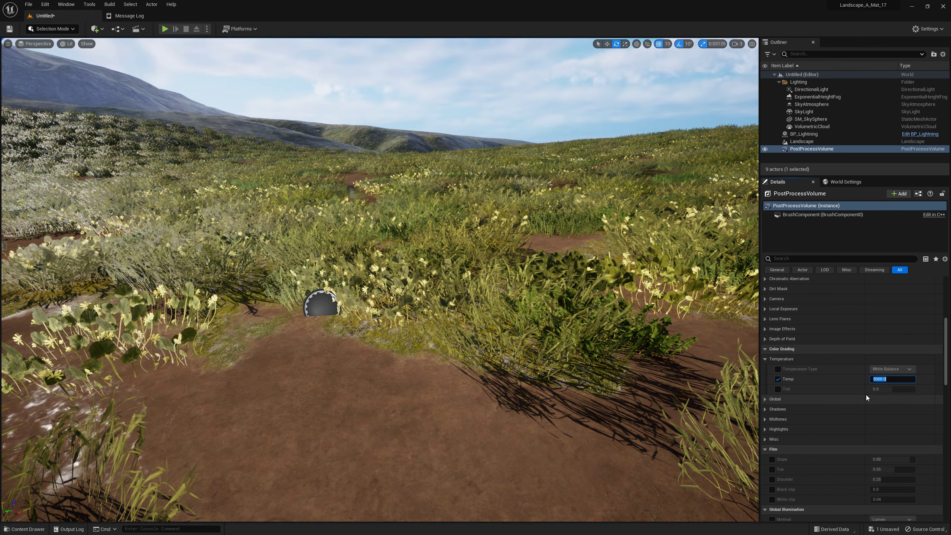
{"action": "type", "text": "000"}
{"action": "key", "text": "Return"}
{"action": "right_click_drag", "start_coordinate": [688, 369], "coordinate": [689, 369]}
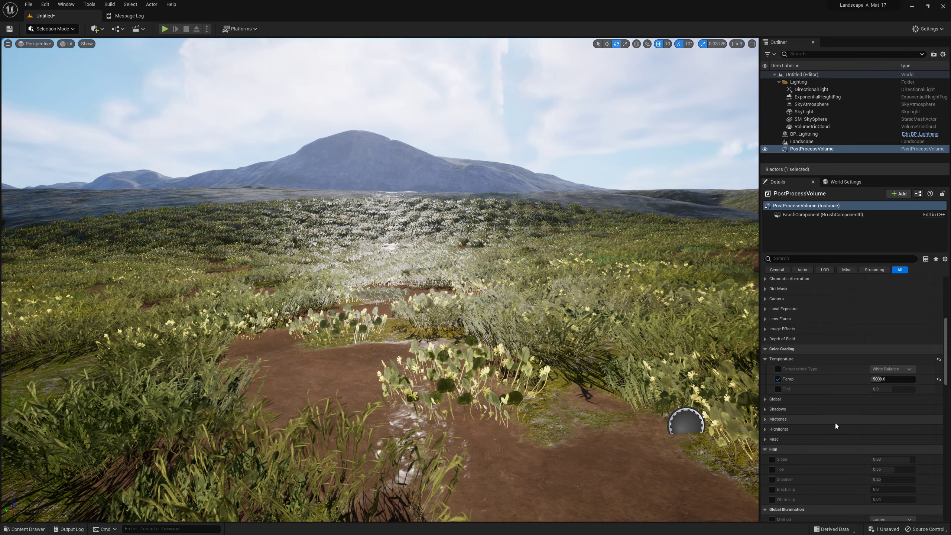
Enable global Saturation and set it to 0.9, then deselect the volume
{"action": "left_click", "coordinate": [765, 400]}
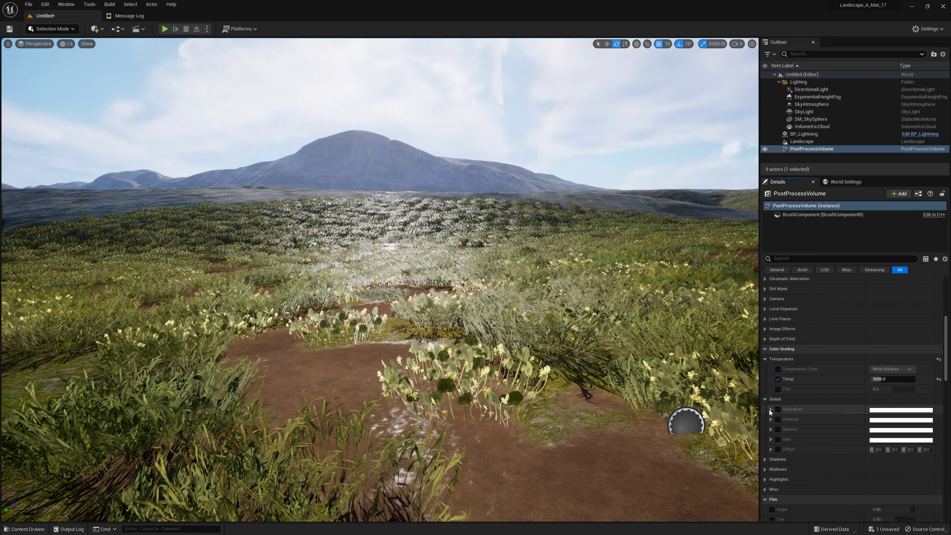
{"action": "left_click", "coordinate": [777, 409]}
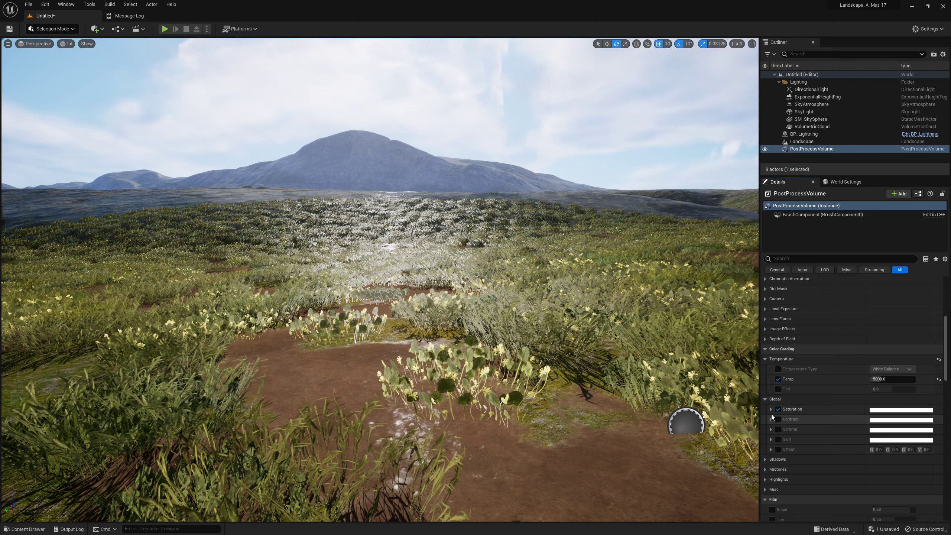
{"action": "left_click", "coordinate": [770, 409]}
{"action": "left_click", "coordinate": [818, 465]}
{"action": "type", "text": "0.9"}
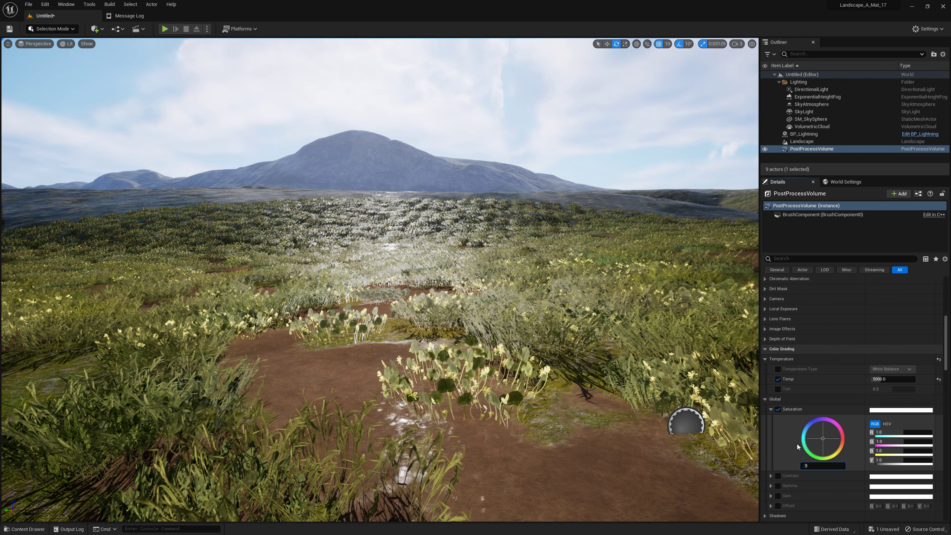
{"action": "key", "text": "Return"}
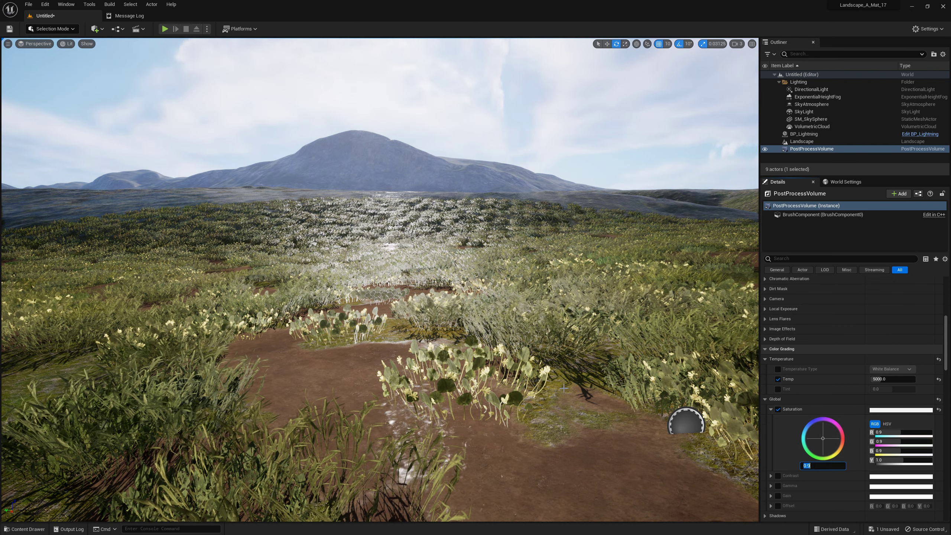
{"action": "left_click", "coordinate": [795, 82]}
{"action": "right_click_drag", "start_coordinate": [686, 421], "coordinate": [686, 421]}
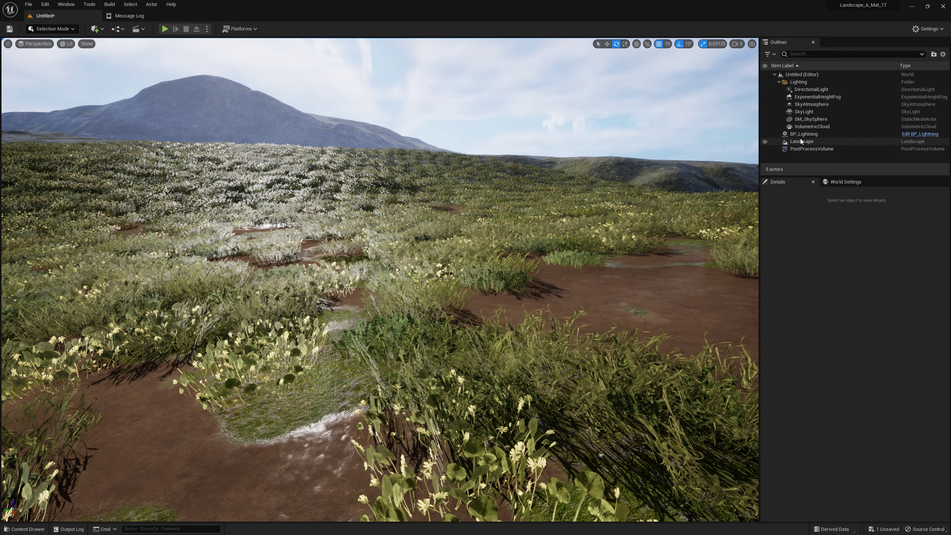
Select the SkyAtmosphere and make its Rayleigh Scattering colour a pale grey-blue (saturation ~0.27, value ~0.58)
{"action": "left_click", "coordinate": [810, 104]}
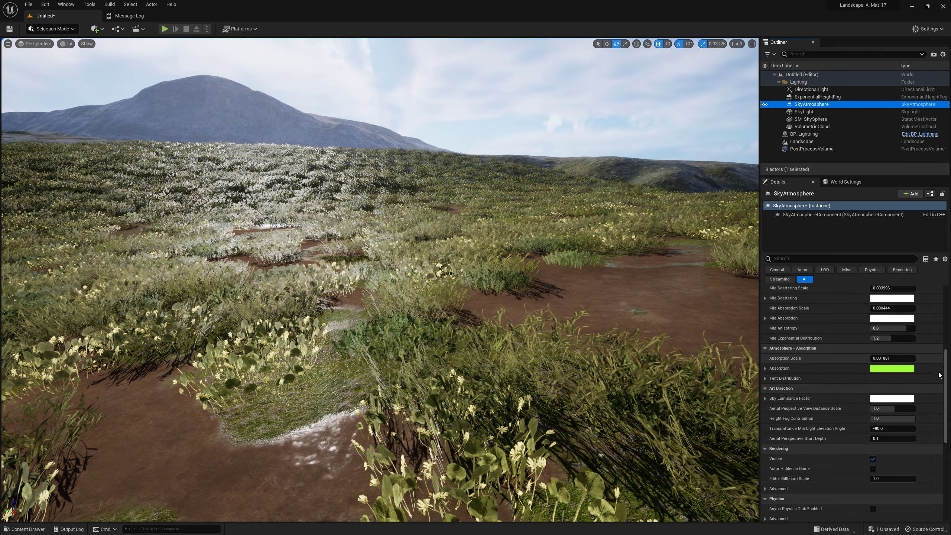
{"action": "scroll", "coordinate": [943, 365], "scroll_direction": "up", "scroll_amount": 5}
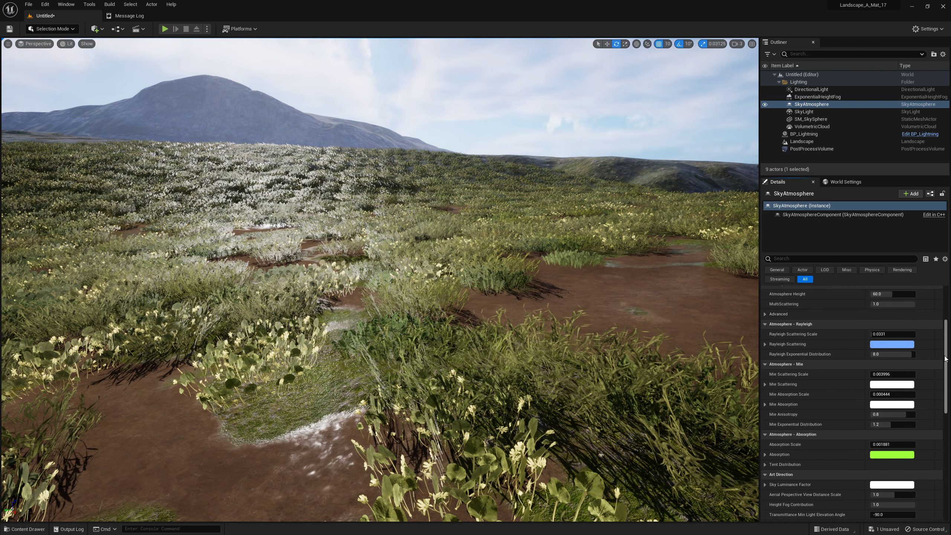
{"action": "left_click", "coordinate": [889, 346]}
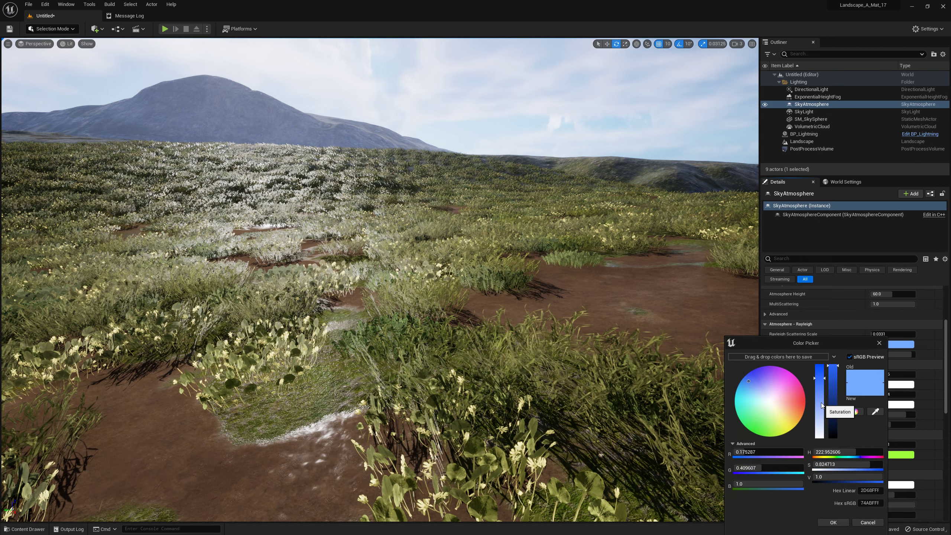
{"action": "left_click", "coordinate": [834, 402]}
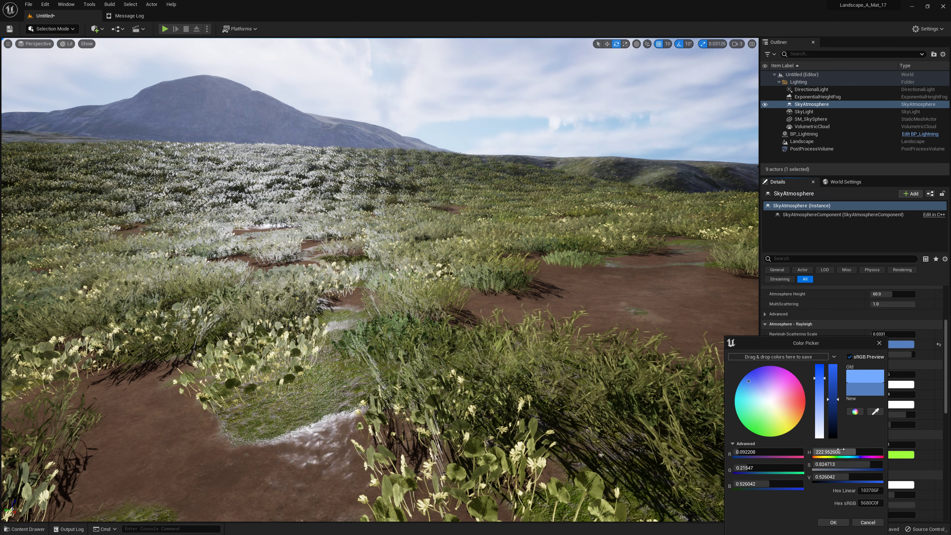
{"action": "left_click", "coordinate": [868, 523]}
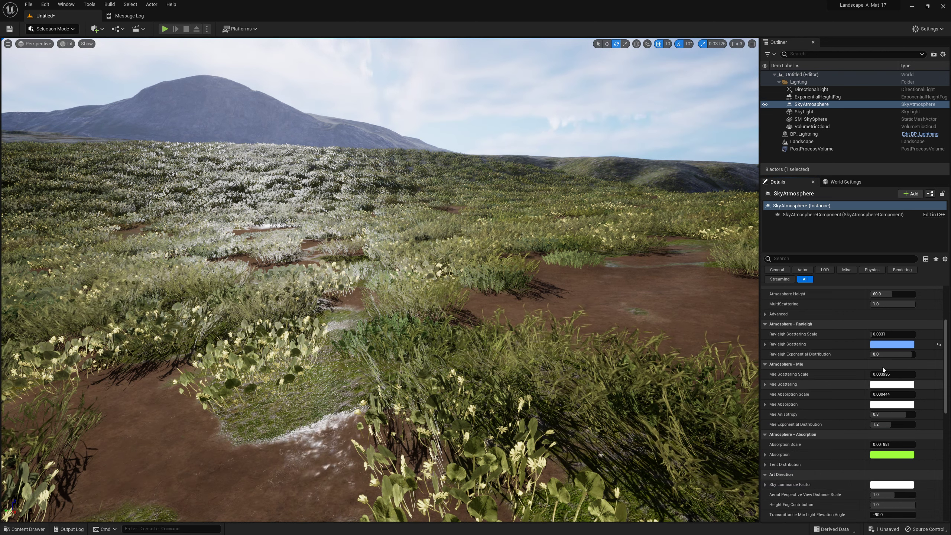
{"action": "left_click", "coordinate": [900, 344]}
{"action": "left_click", "coordinate": [759, 396]}
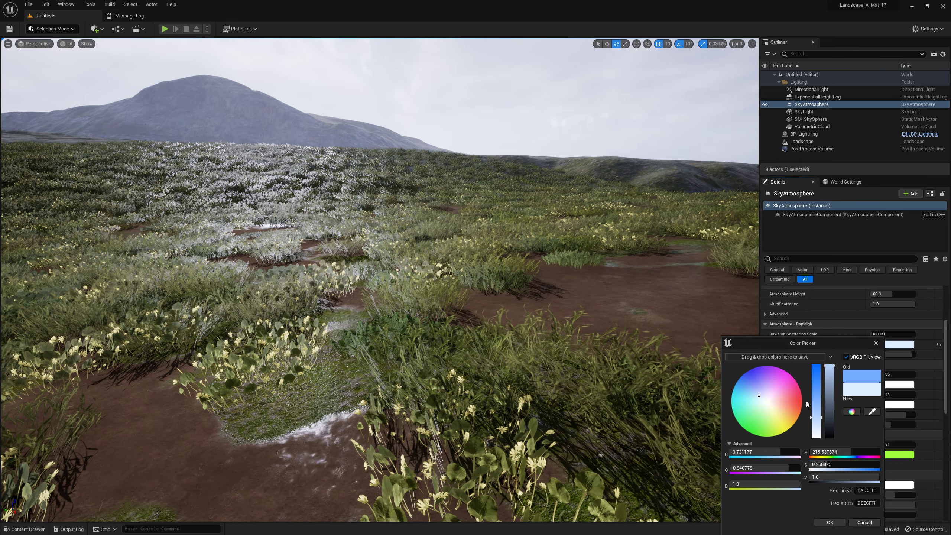
{"action": "left_click", "coordinate": [829, 396]}
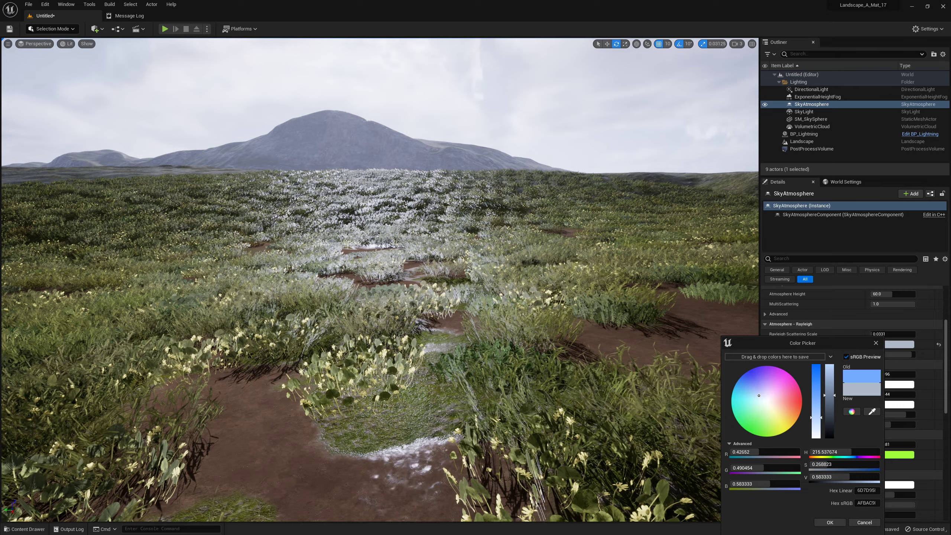
{"action": "left_click", "coordinate": [829, 420]}
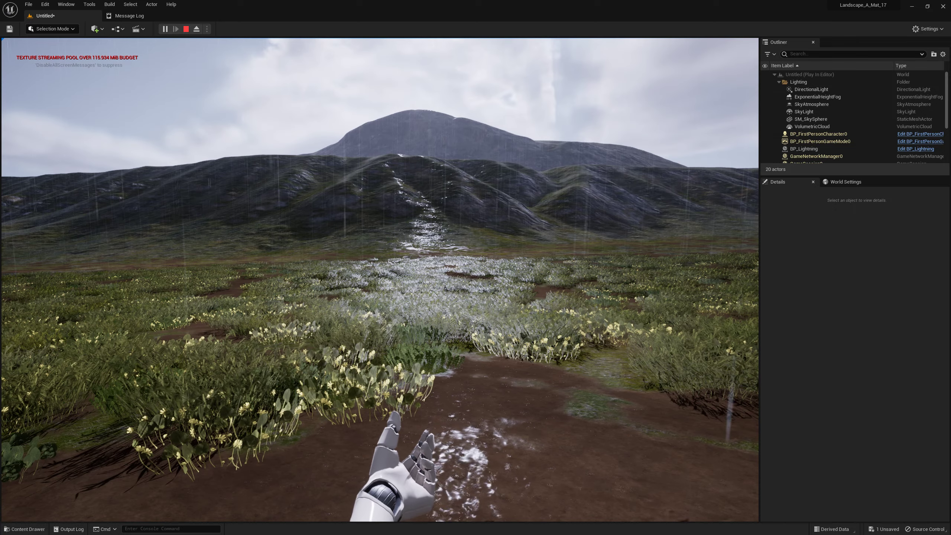
End the rainy first-person walkthrough and return to the editor viewport
{"action": "key", "text": "Escape"}
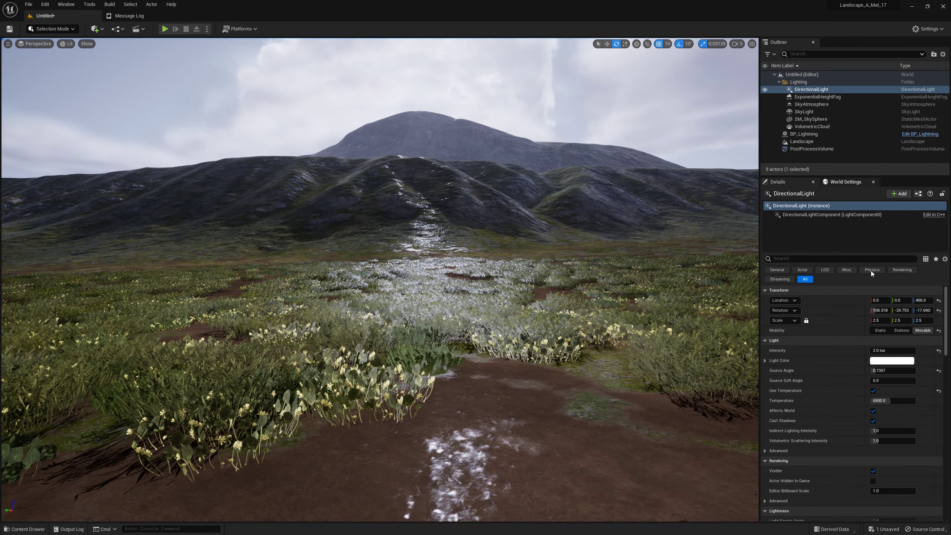
Set the directional light intensity to 1 lux and fly around to check the lighting
{"action": "left_click", "coordinate": [890, 350]}
{"action": "type", "text": "1"}
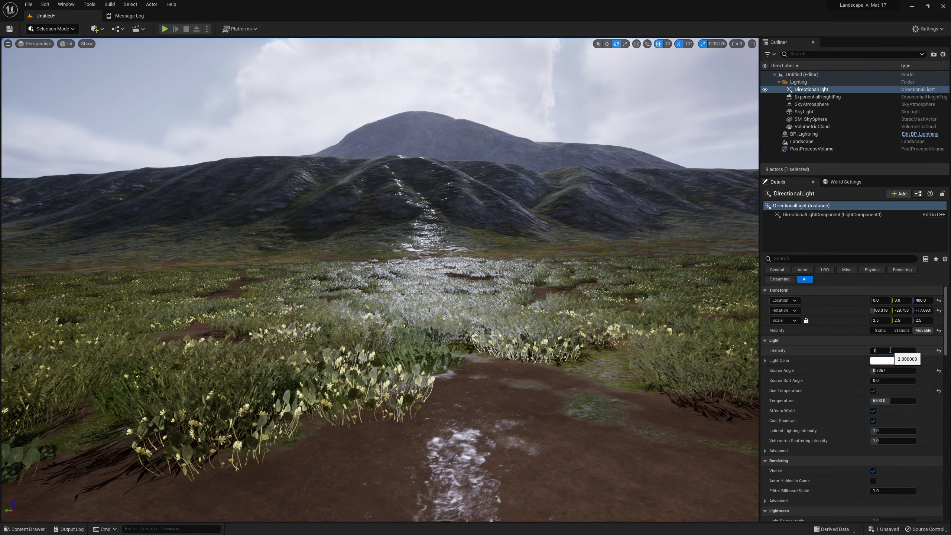
{"action": "key", "text": "Return"}
{"action": "right_click_drag", "start_coordinate": [380, 263], "coordinate": [380, 225]}
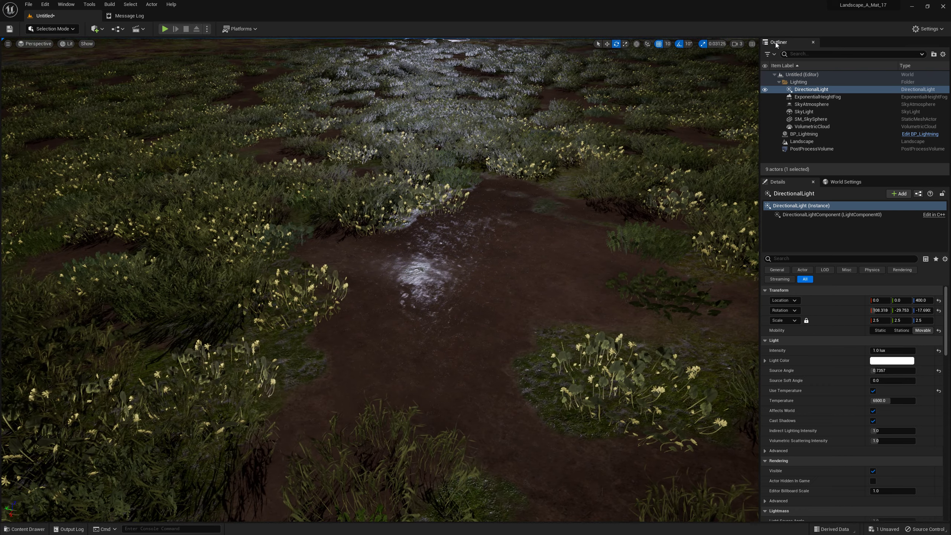
{"action": "left_click", "coordinate": [740, 45]}
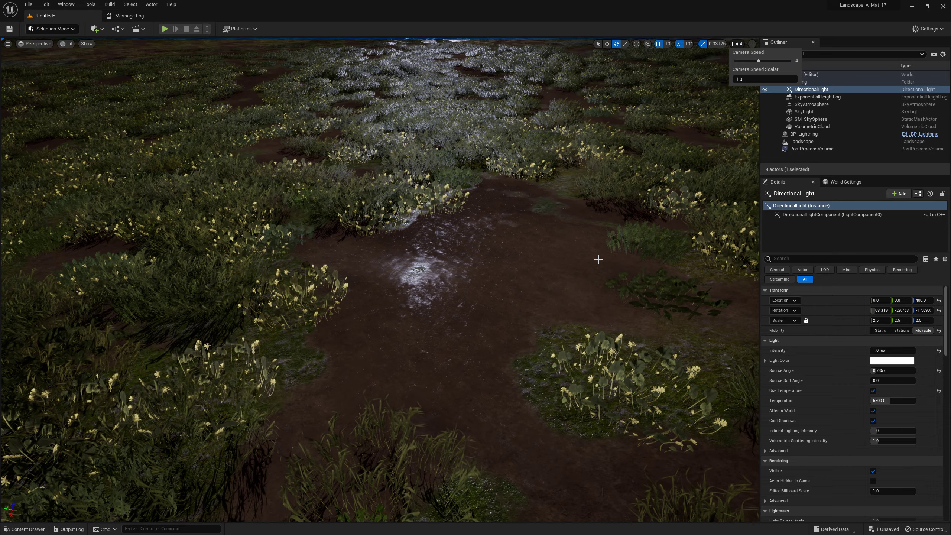
{"action": "mouse_move", "coordinate": [597, 259]}
{"action": "right_mouse_down"}
{"action": "mouse_move", "coordinate": [598, 224]}
{"action": "mouse_move", "coordinate": [562, 243]}
{"action": "mouse_move", "coordinate": [554, 209]}
{"action": "mouse_move", "coordinate": [516, 229]}
{"action": "mouse_move", "coordinate": [509, 255]}
{"action": "mouse_move", "coordinate": [505, 240]}
{"action": "right_mouse_up"}
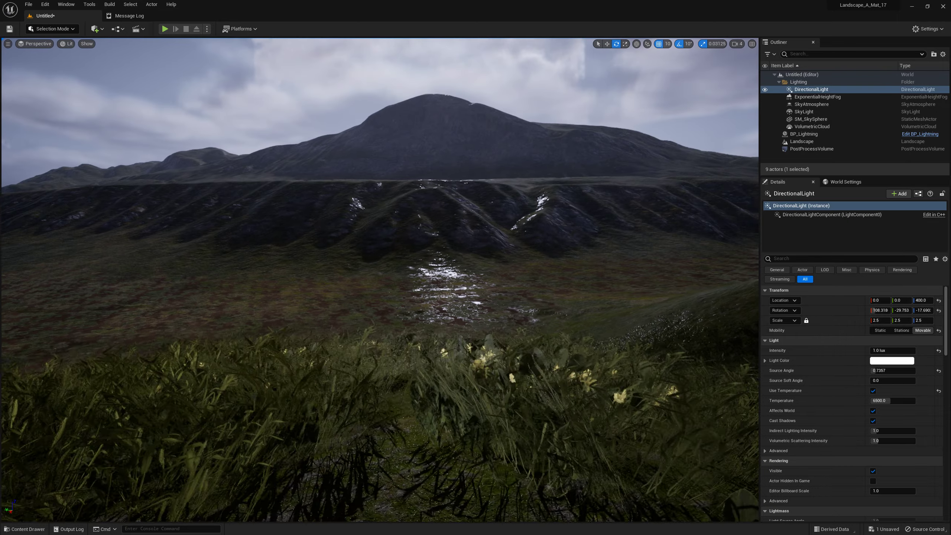
{"action": "right_click_drag", "start_coordinate": [654, 259], "coordinate": [654, 259]}
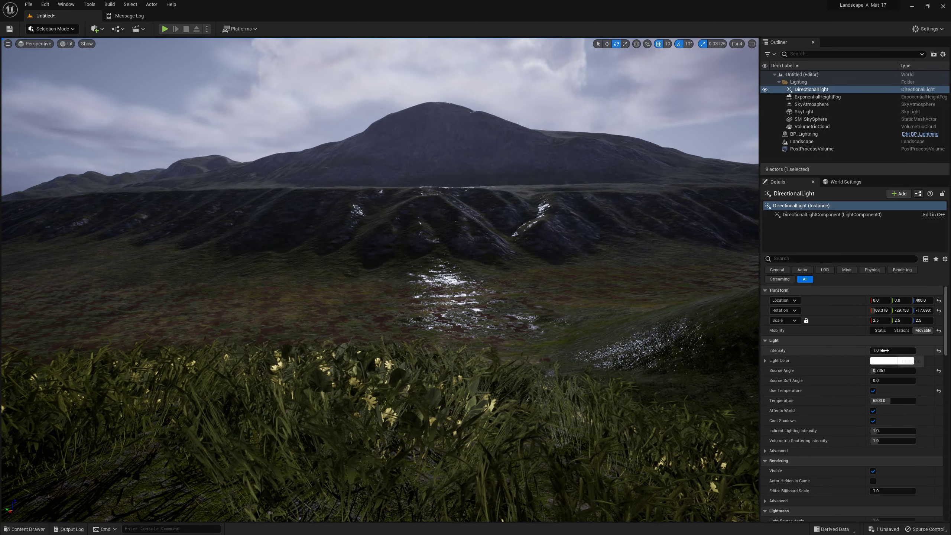
Raise the directional light intensity to 1.5 lux and bring up the Content Drawer
{"action": "left_click", "coordinate": [882, 350]}
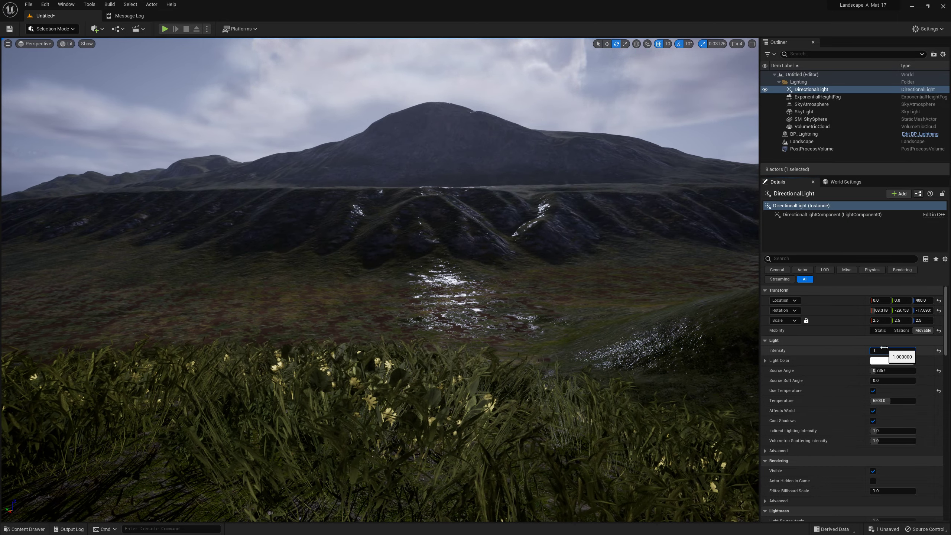
{"action": "type", "text": "1.5"}
{"action": "key", "text": "Return"}
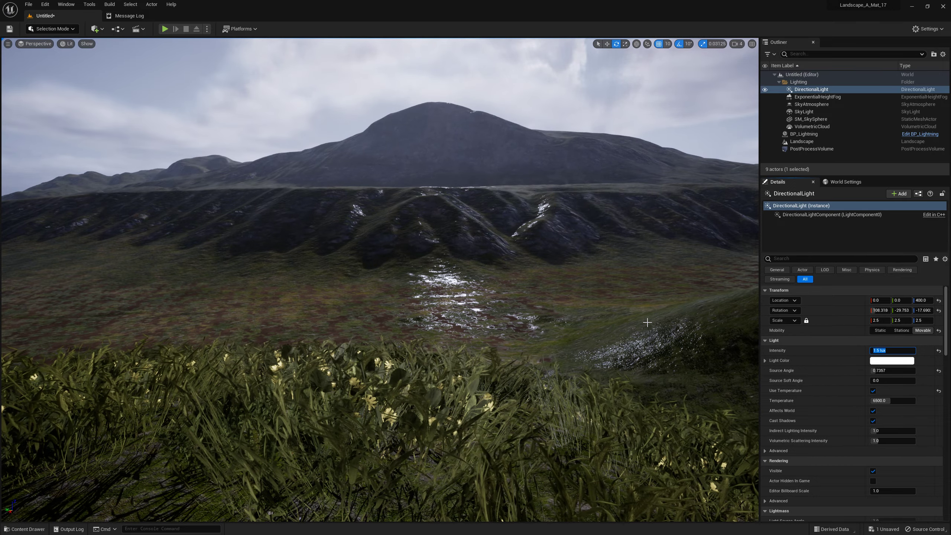
{"action": "right_click_drag", "start_coordinate": [584, 315], "coordinate": [584, 315]}
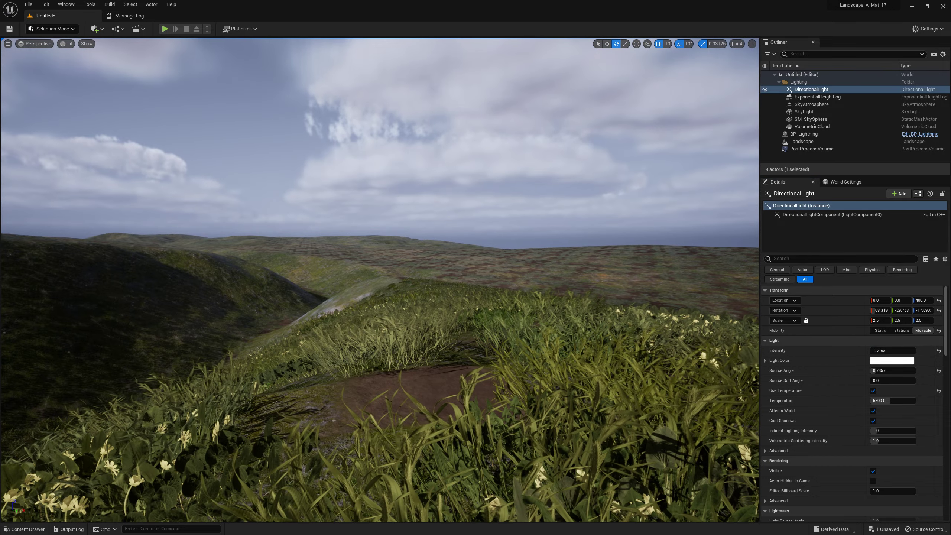
{"action": "right_click_drag", "start_coordinate": [505, 403], "coordinate": [504, 402]}
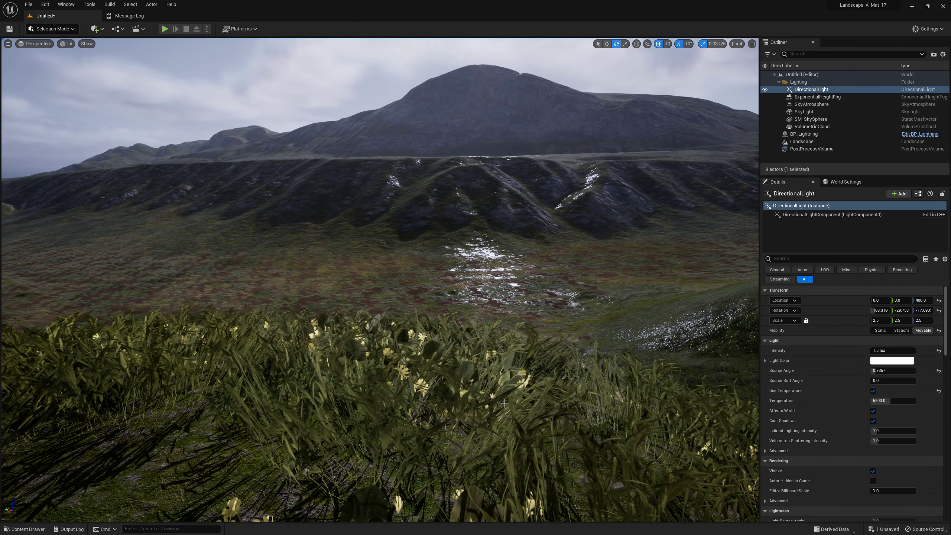
{"action": "left_click", "coordinate": [25, 529]}
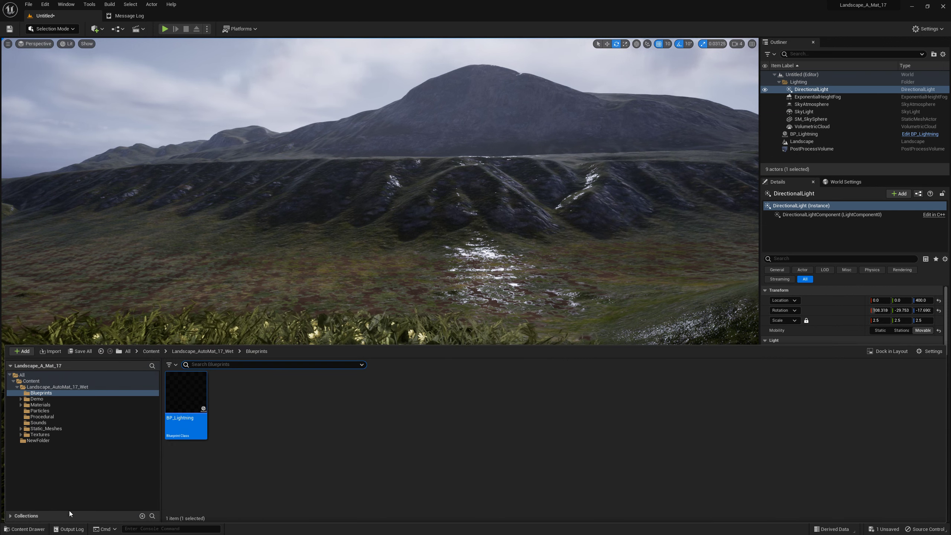
Place Trees_Procedural_Spawner from the Procedural folder into the level and scale it uniformly to 3000
{"action": "left_click", "coordinate": [61, 417]}
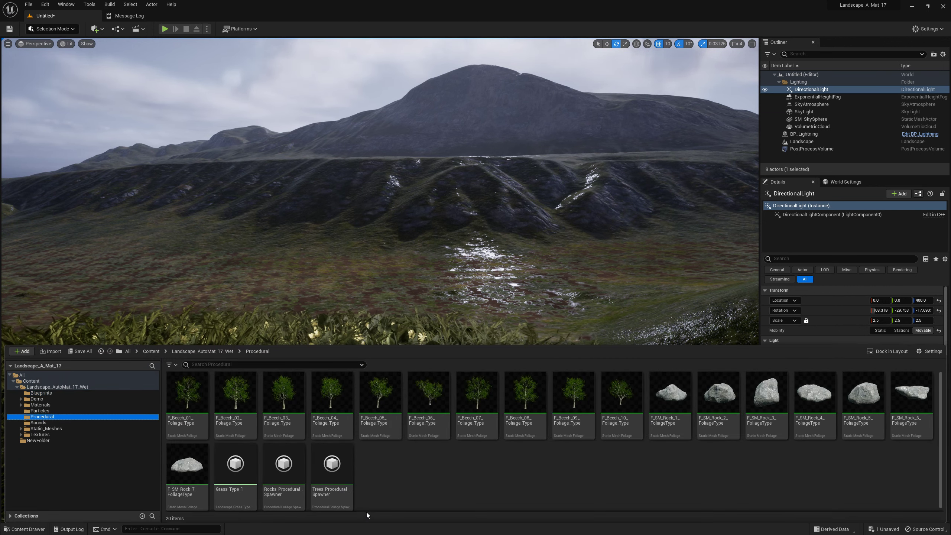
{"action": "mouse_move", "coordinate": [330, 497]}
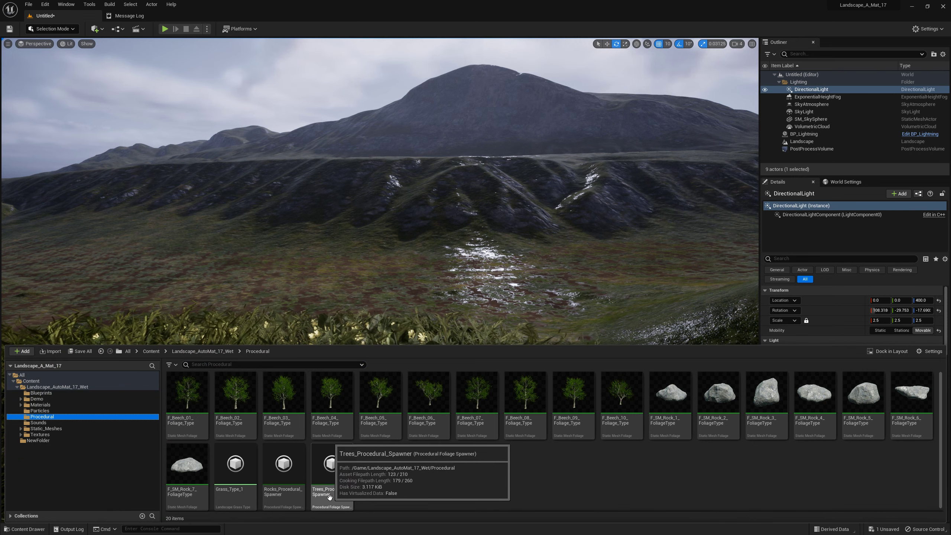
{"action": "left_click_drag", "start_coordinate": [329, 496], "coordinate": [422, 317]}
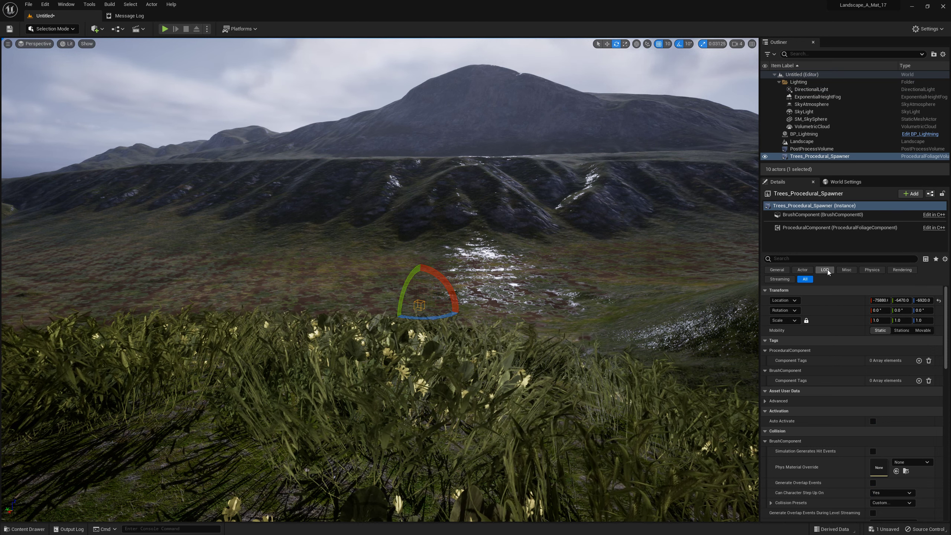
{"action": "left_click", "coordinate": [879, 320]}
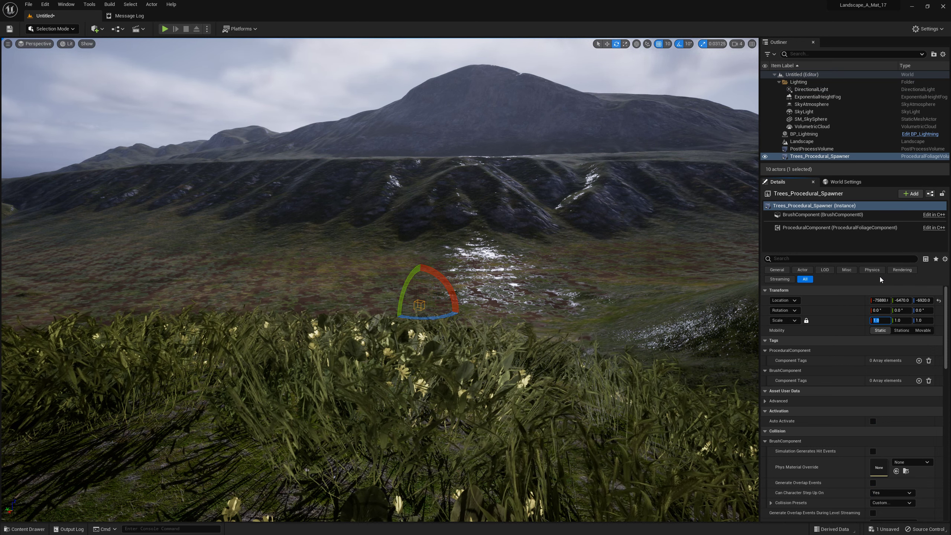
{"action": "type", "text": "30"}
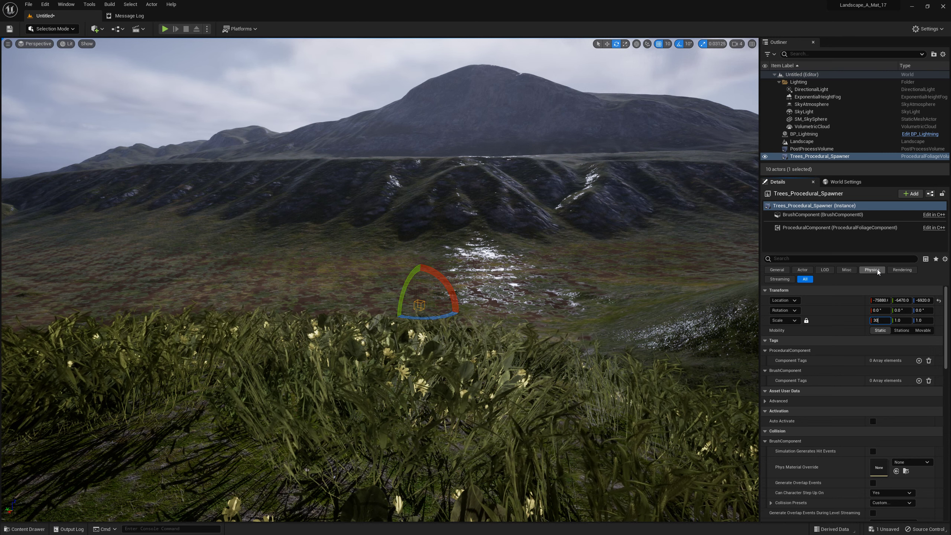
{"action": "type", "text": "00"}
{"action": "key", "text": "Return"}
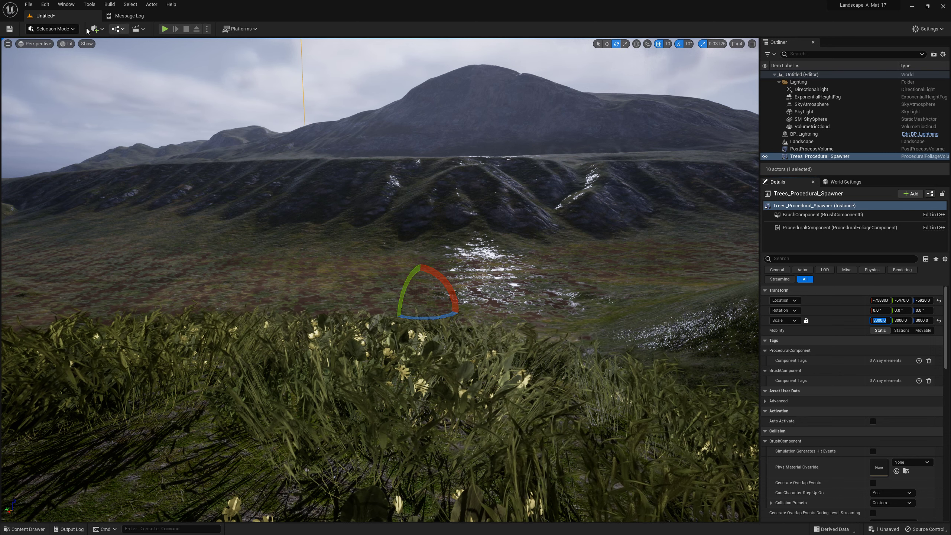
In top wireframe view, select the Trees_Procedural_Spawner and set its uniform scale to 2000
{"action": "left_click", "coordinate": [34, 44]}
{"action": "left_click", "coordinate": [48, 74]}
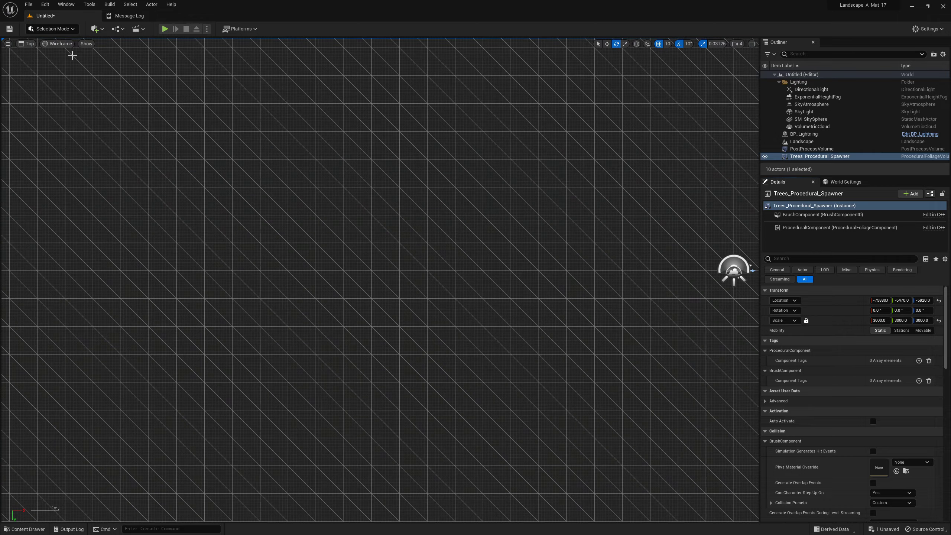
{"action": "left_click", "coordinate": [65, 30]}
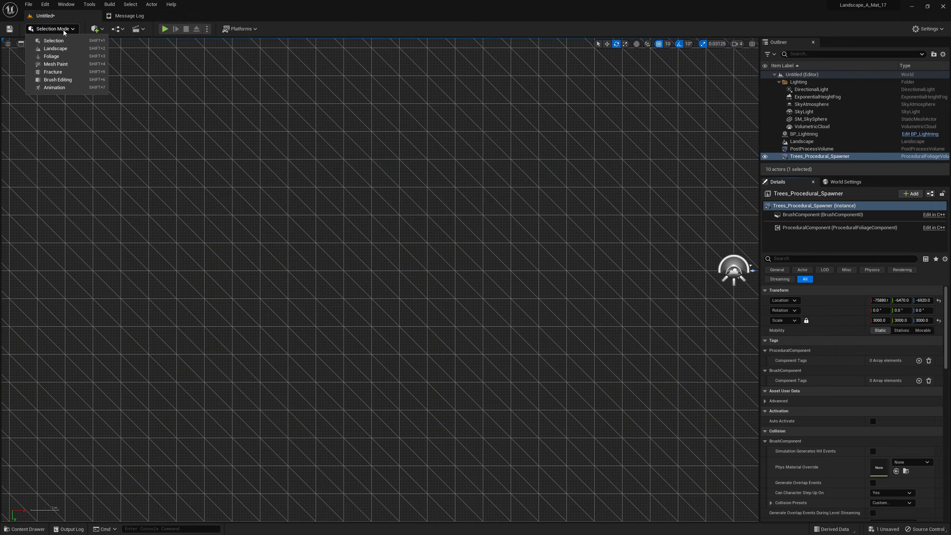
{"action": "left_click", "coordinate": [66, 81]}
{"action": "scroll", "coordinate": [408, 269], "scroll_direction": "down", "scroll_amount": 5}
{"action": "scroll", "coordinate": [416, 269], "scroll_direction": "down", "scroll_amount": 3}
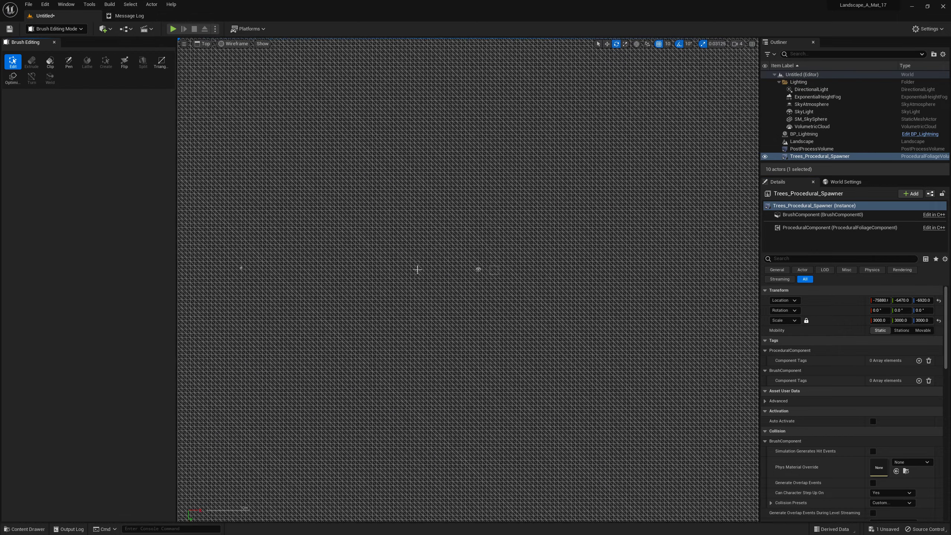
{"action": "scroll", "coordinate": [414, 267], "scroll_direction": "down", "scroll_amount": 2}
{"action": "scroll", "coordinate": [418, 252], "scroll_direction": "down", "scroll_amount": 2}
{"action": "scroll", "coordinate": [418, 251], "scroll_direction": "down", "scroll_amount": 2}
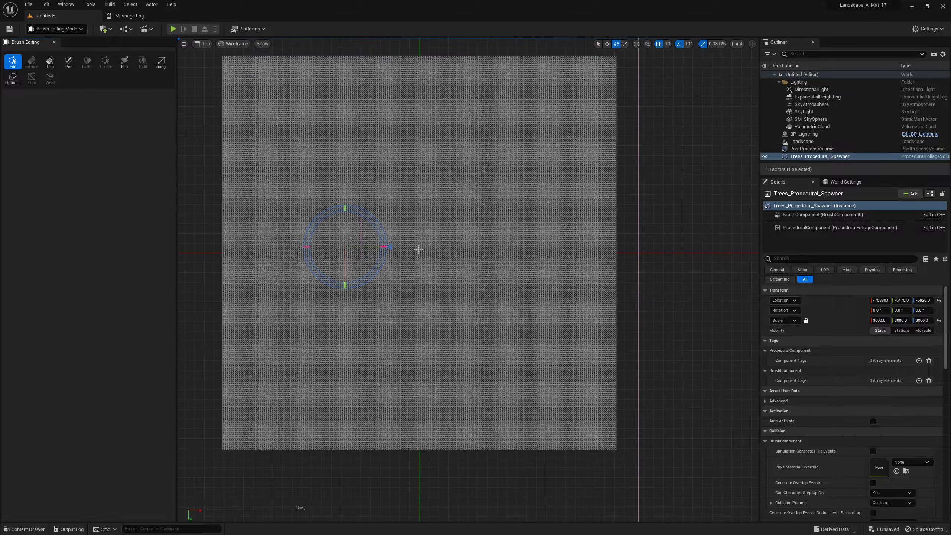
{"action": "scroll", "coordinate": [418, 249], "scroll_direction": "down", "scroll_amount": 2}
{"action": "left_click", "coordinate": [607, 44]}
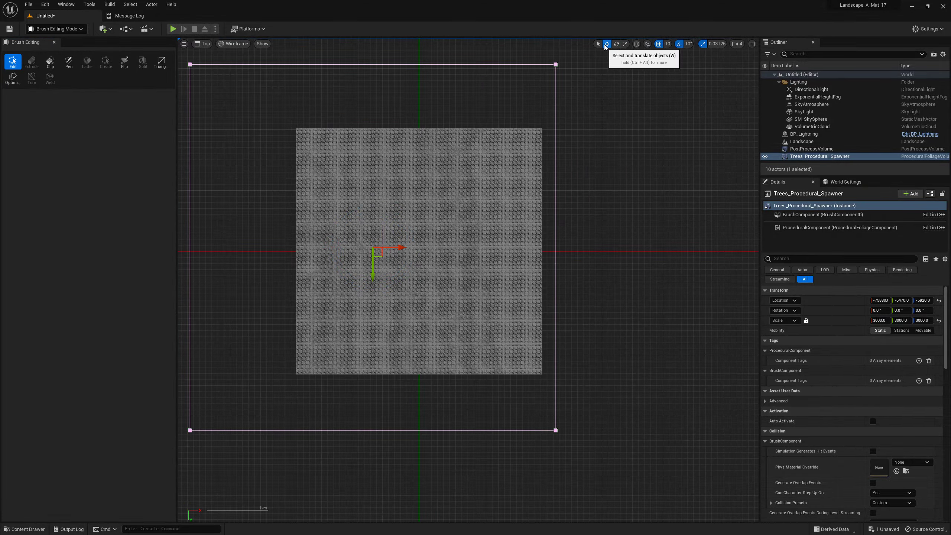
{"action": "left_click", "coordinate": [805, 156]}
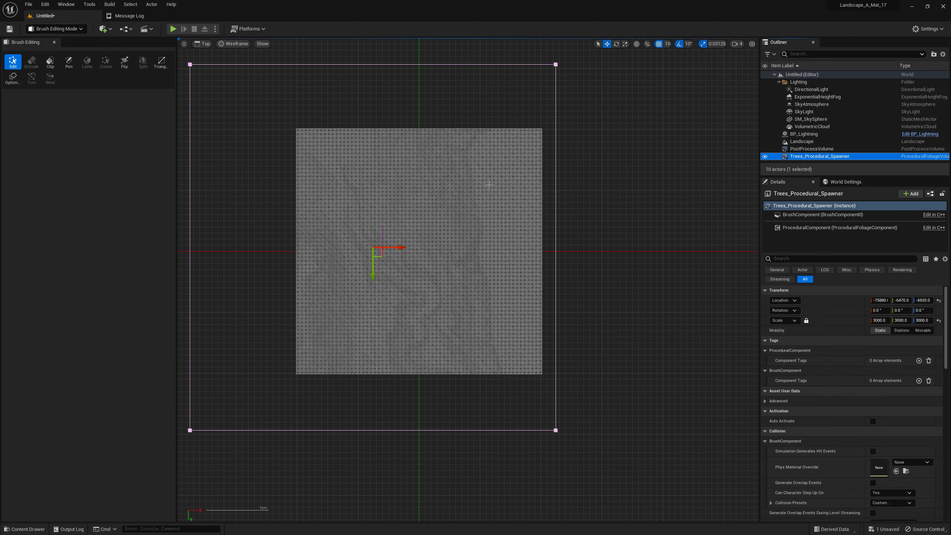
{"action": "left_click", "coordinate": [880, 321]}
{"action": "type", "text": "2000"}
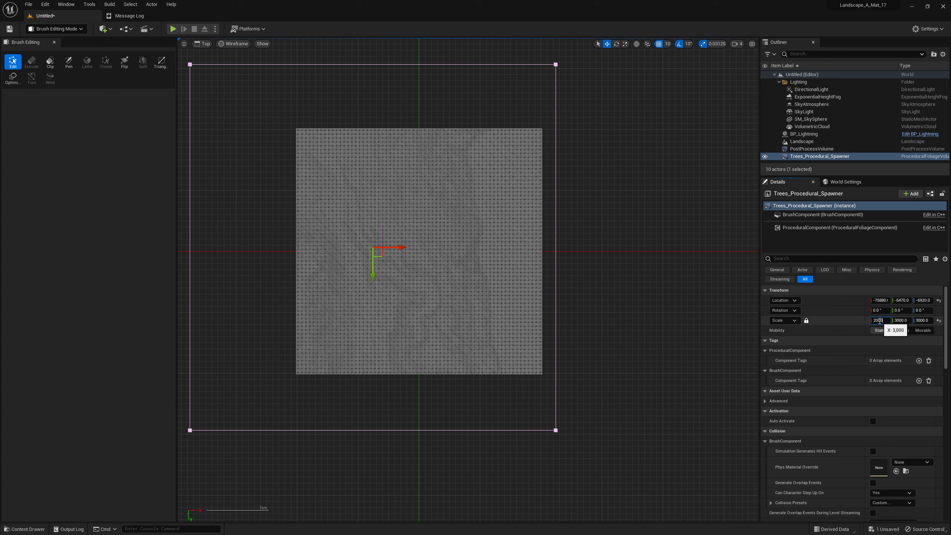
{"action": "key", "text": "Return"}
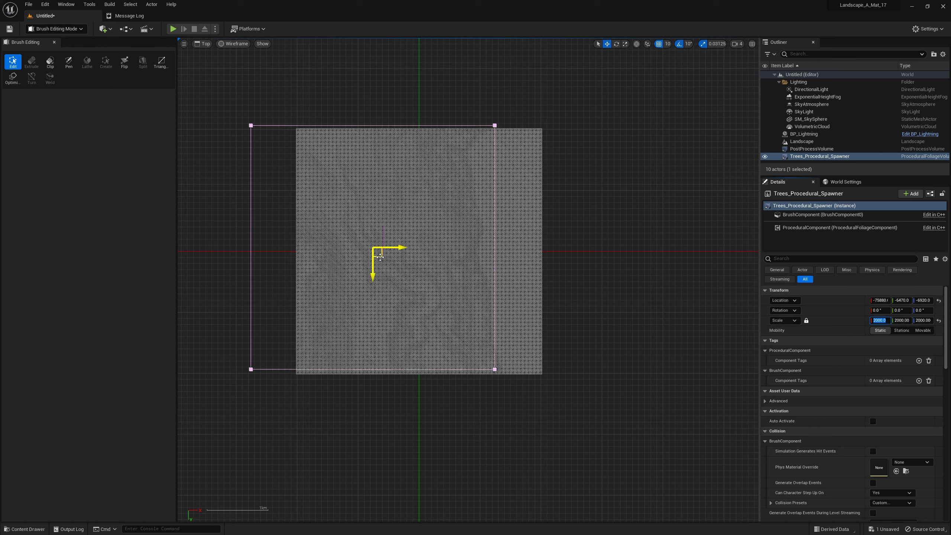
Move the volume over the landscape and, in Left view, pull its top and bottom vertices to bracket the terrain
{"action": "left_click_drag", "start_coordinate": [380, 257], "coordinate": [425, 261]}
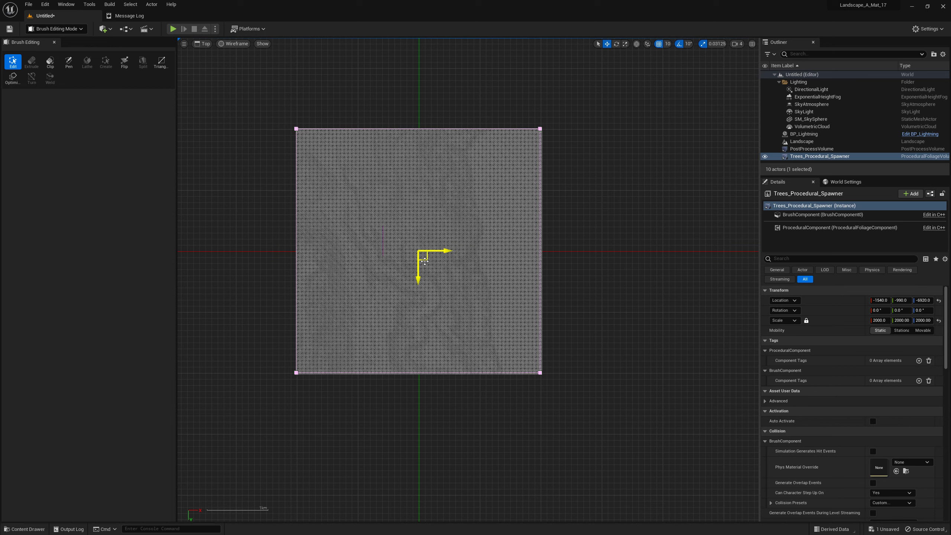
{"action": "left_click", "coordinate": [203, 44]}
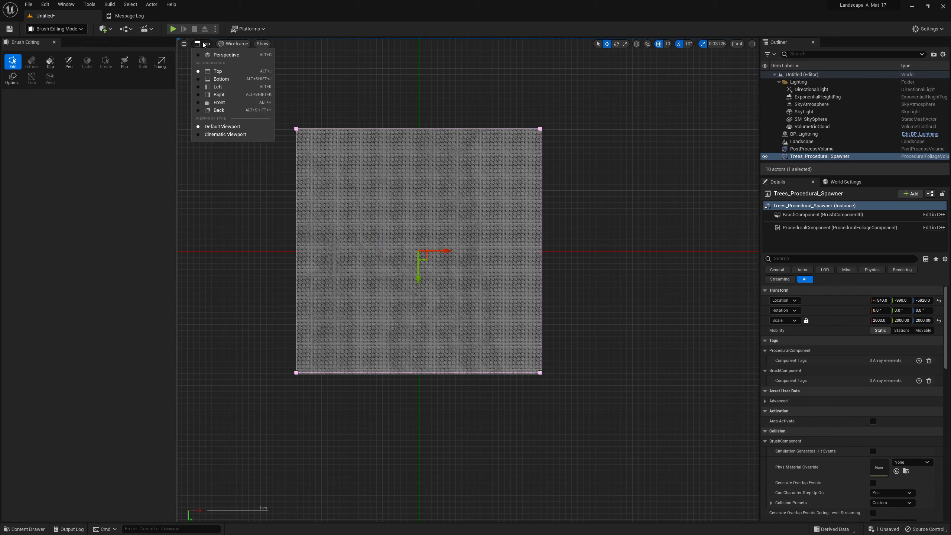
{"action": "left_click", "coordinate": [225, 86]}
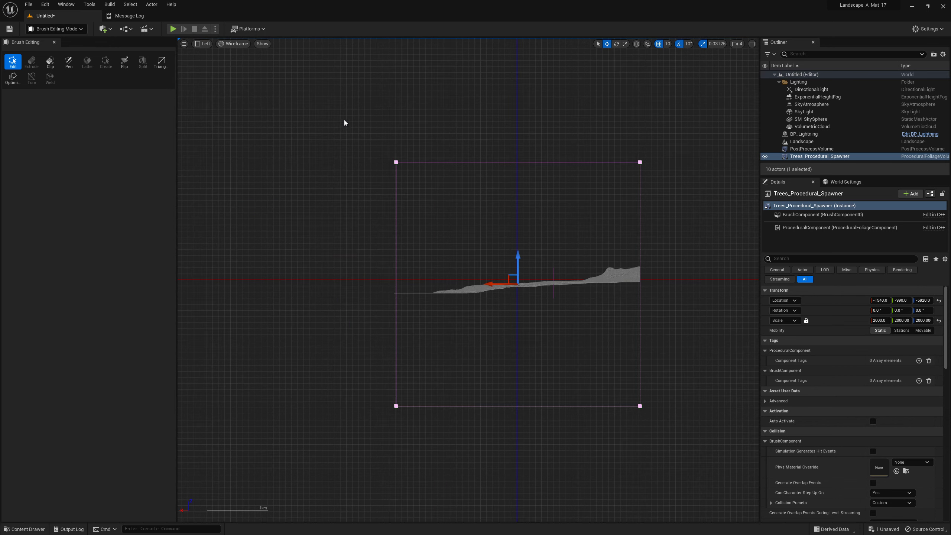
{"action": "left_click_drag", "start_coordinate": [344, 120], "coordinate": [680, 204]}
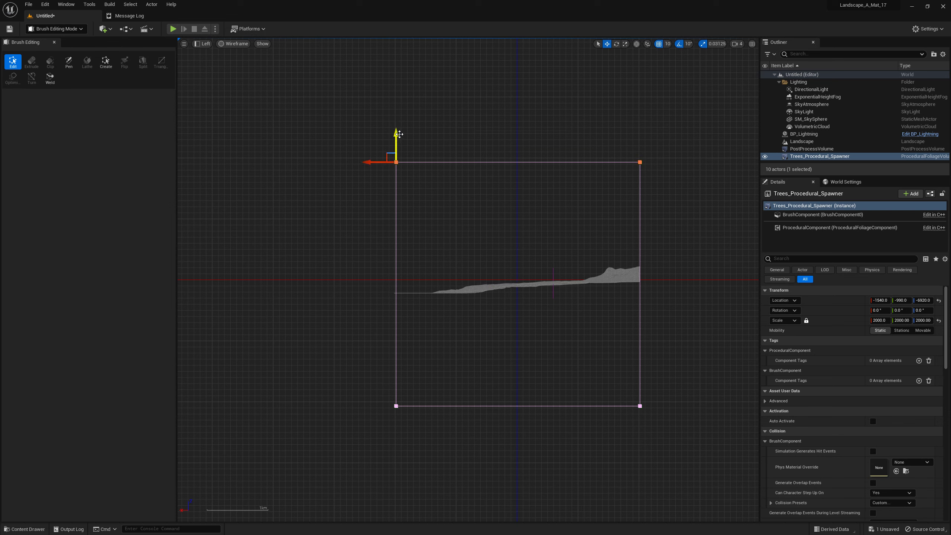
{"action": "left_click_drag", "start_coordinate": [399, 134], "coordinate": [430, 243]}
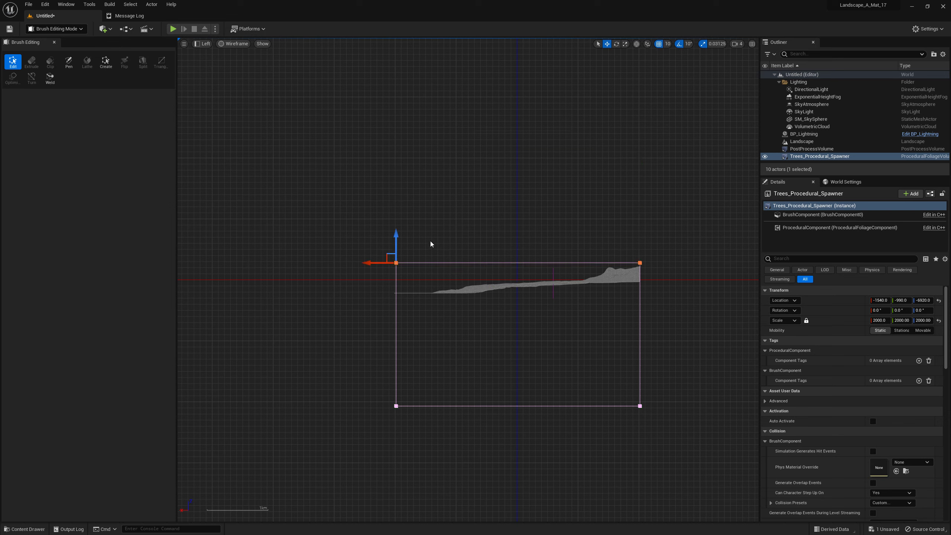
{"action": "left_click_drag", "start_coordinate": [564, 419], "coordinate": [665, 437]}
{"action": "left_click_drag", "start_coordinate": [396, 382], "coordinate": [412, 273]}
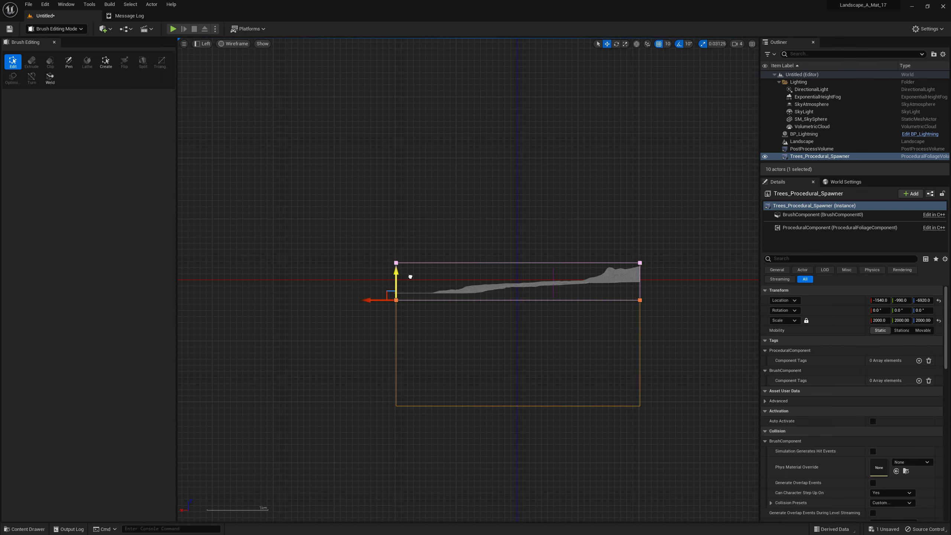
Return the editor to Selection Mode
{"action": "left_click", "coordinate": [77, 30]}
{"action": "left_click", "coordinate": [41, 40]}
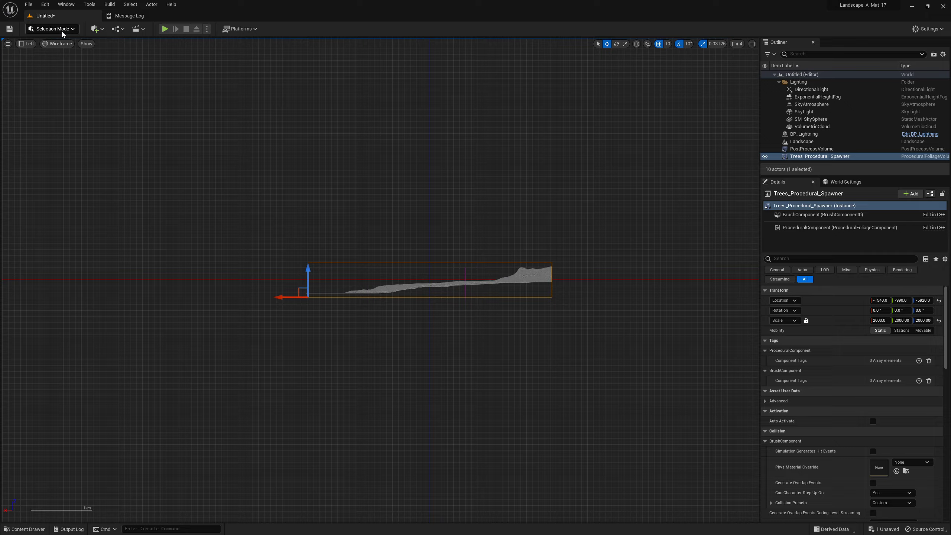
{"action": "left_click", "coordinate": [29, 43]}
Back in Perspective view, uncheck Allow BSP and resimulate the procedural foliage to spread trees over the hills
{"action": "left_click", "coordinate": [40, 53]}
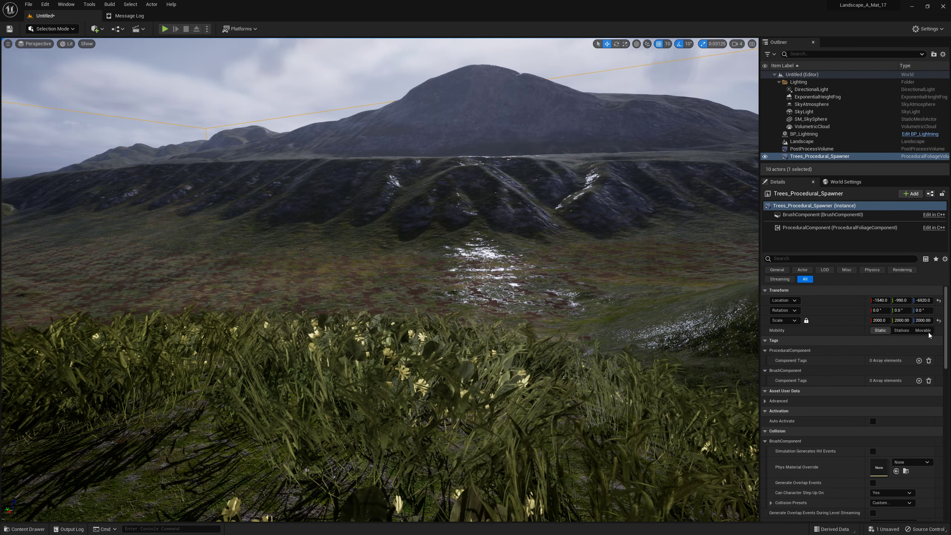
{"action": "scroll", "coordinate": [929, 334], "scroll_direction": "down", "scroll_amount": 3}
{"action": "scroll", "coordinate": [928, 335], "scroll_direction": "down", "scroll_amount": 3}
{"action": "scroll", "coordinate": [928, 335], "scroll_direction": "down", "scroll_amount": 3}
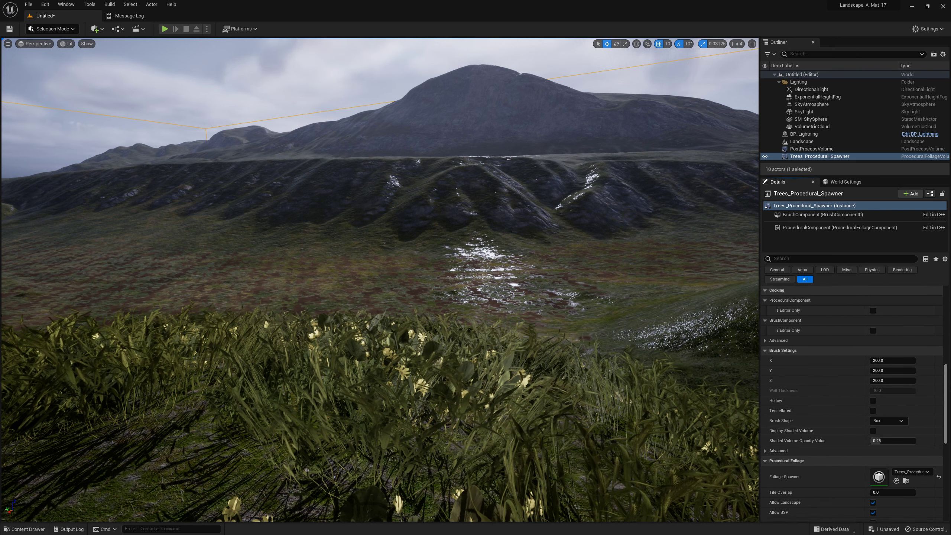
{"action": "scroll", "coordinate": [876, 360], "scroll_direction": "down", "scroll_amount": 5}
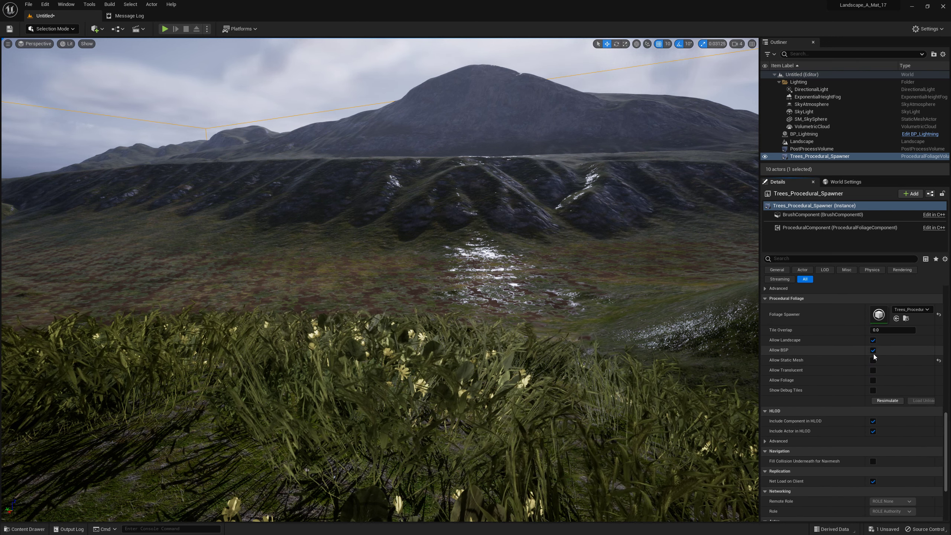
{"action": "left_click", "coordinate": [872, 351]}
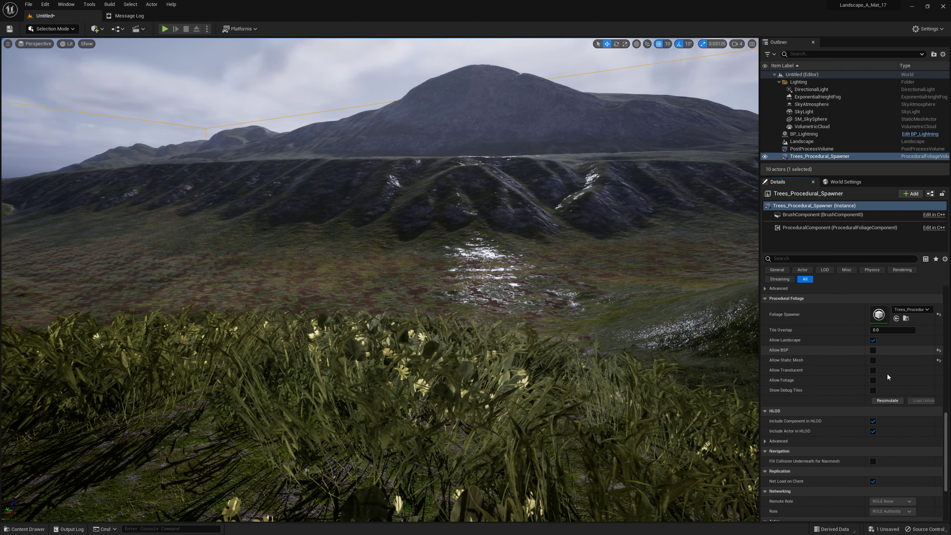
{"action": "left_click", "coordinate": [886, 402]}
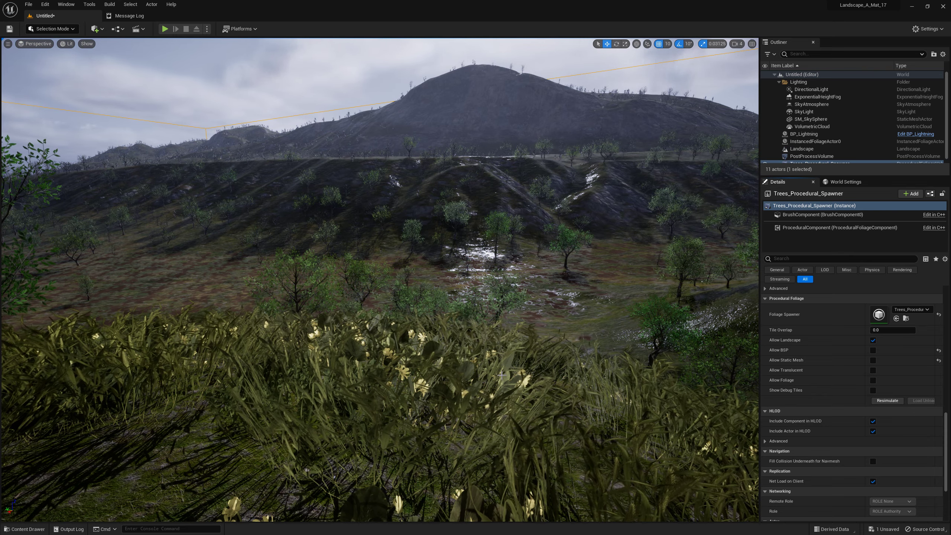
{"action": "mouse_move", "coordinate": [671, 373]}
{"action": "right_mouse_down"}
{"action": "mouse_move", "coordinate": [729, 348]}
{"action": "mouse_move", "coordinate": [561, 359]}
{"action": "mouse_move", "coordinate": [617, 374]}
{"action": "mouse_move", "coordinate": [617, 442]}
{"action": "mouse_move", "coordinate": [618, 375]}
{"action": "mouse_move", "coordinate": [562, 374]}
{"action": "mouse_move", "coordinate": [562, 486]}
{"action": "mouse_move", "coordinate": [562, 337]}
{"action": "mouse_move", "coordinate": [468, 337]}
{"action": "mouse_move", "coordinate": [468, 389]}
{"action": "mouse_move", "coordinate": [468, 359]}
{"action": "right_mouse_up"}
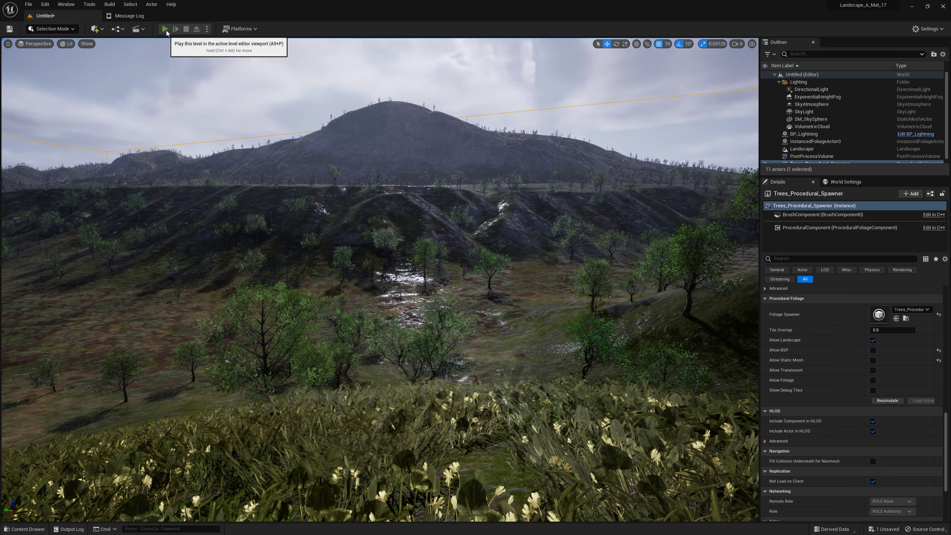
Start Play with Alt+P and walk downhill through the trees toward the valley
{"action": "key", "text": "alt+p"}
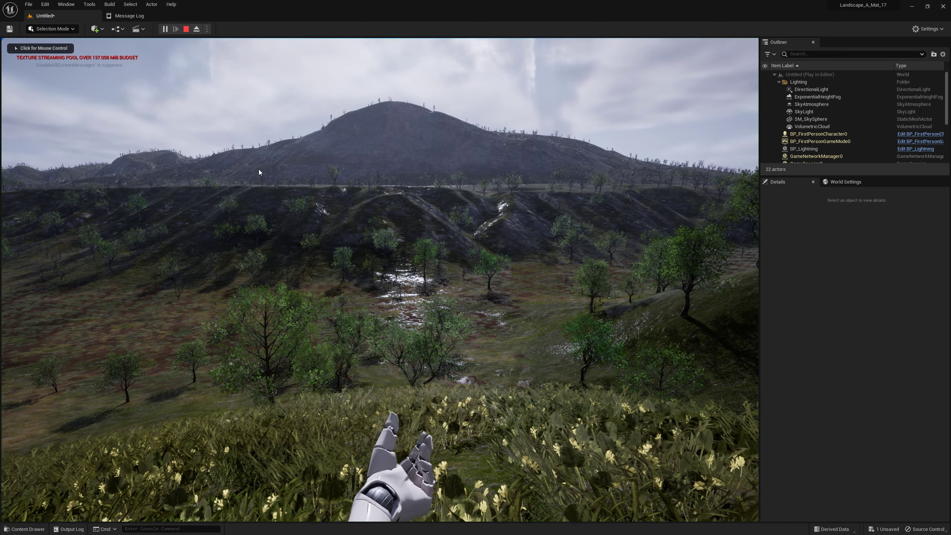
{"action": "left_click", "coordinate": [488, 385]}
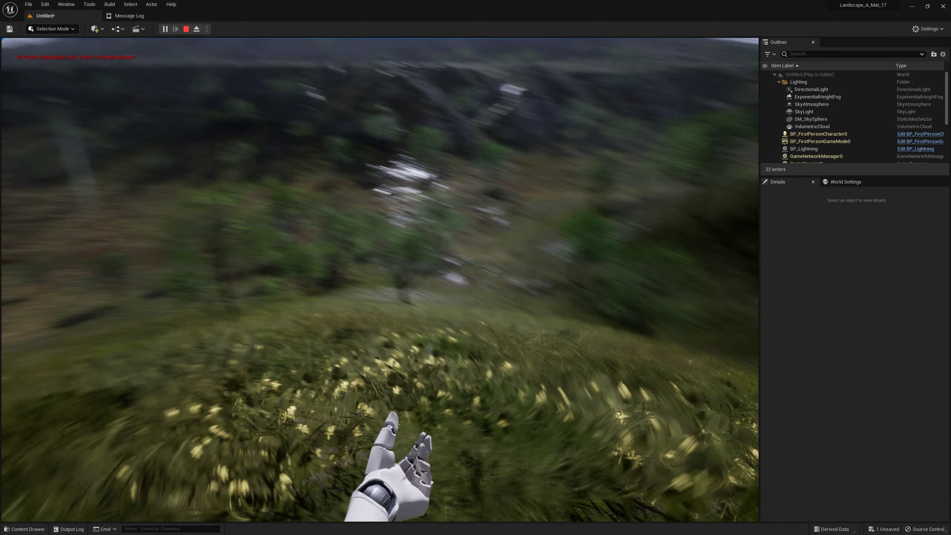
{"action": "key", "text": "w"}
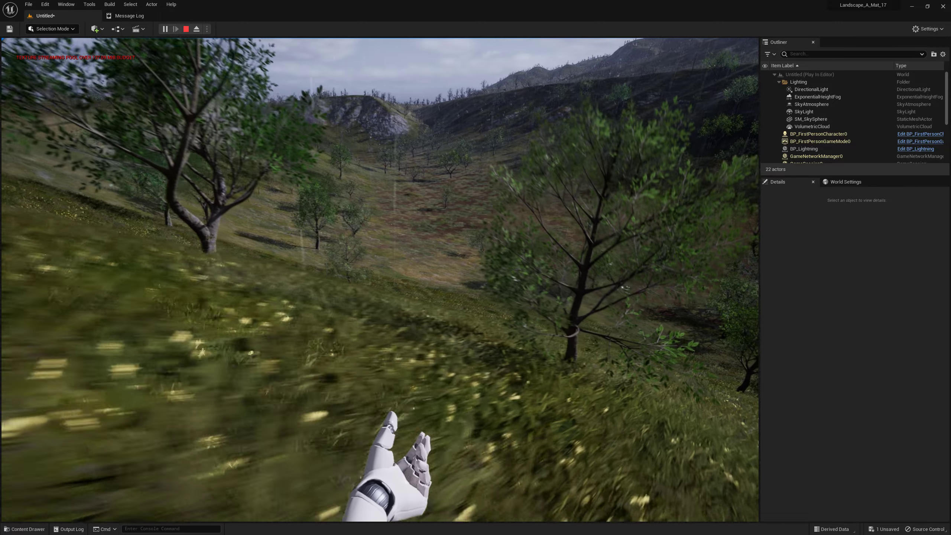
{"action": "key", "text": "w"}
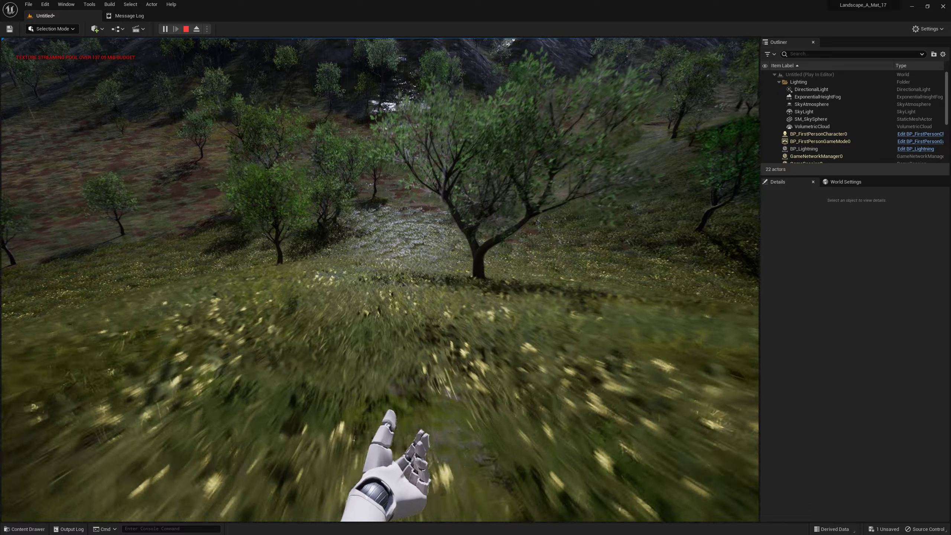
{"action": "key", "text": "w"}
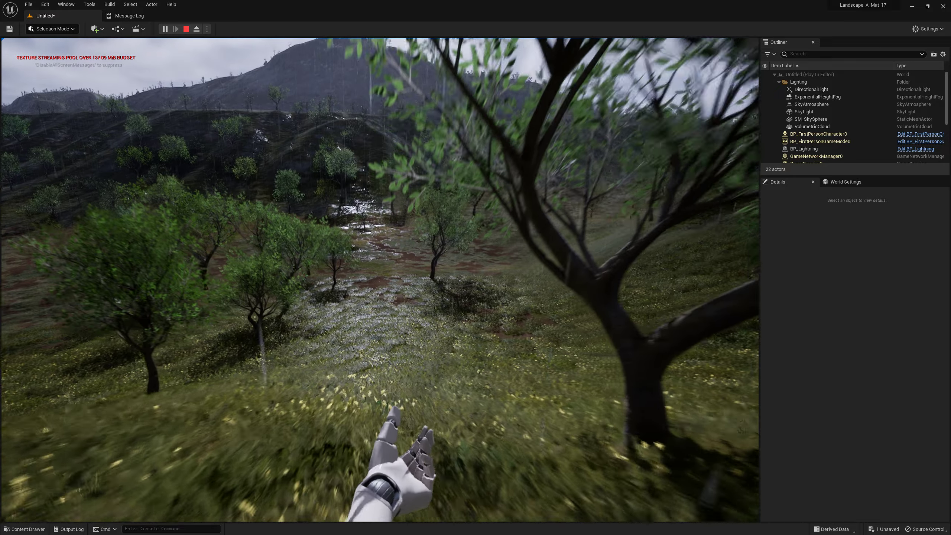
{"action": "key", "text": "w"}
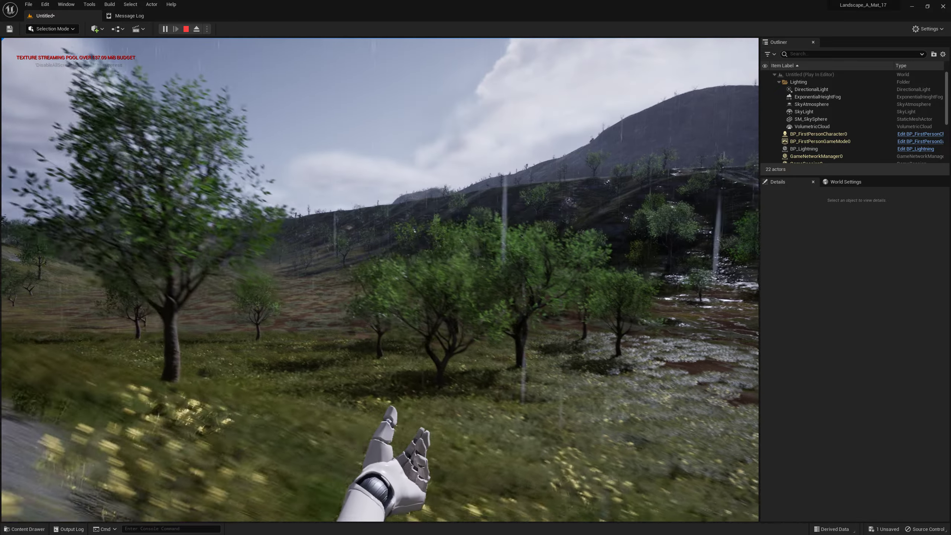
{"action": "key", "text": "w"}
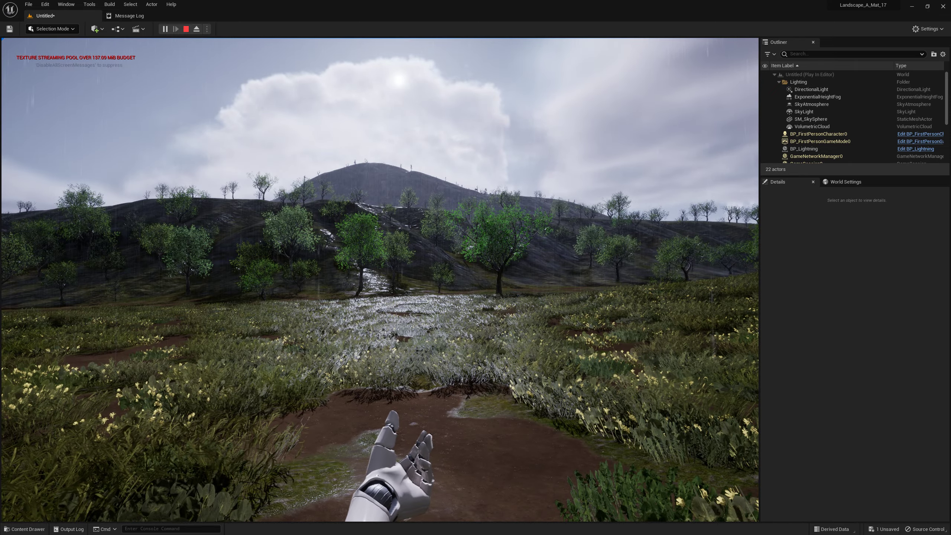
Walk along the wet dirt path past the trees and wooded slope, then stop playing with Escape
{"action": "key", "text": "w"}
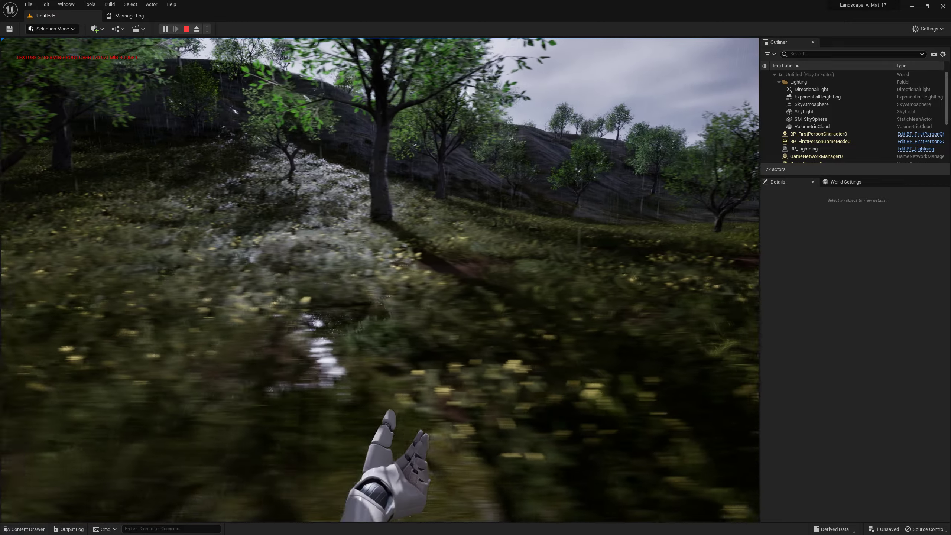
{"action": "key", "text": "w"}
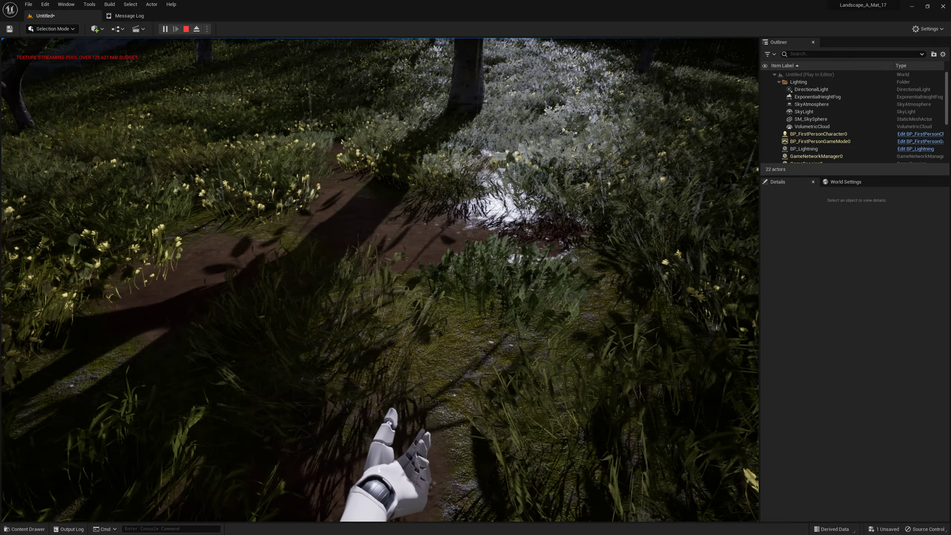
{"action": "key", "text": "w"}
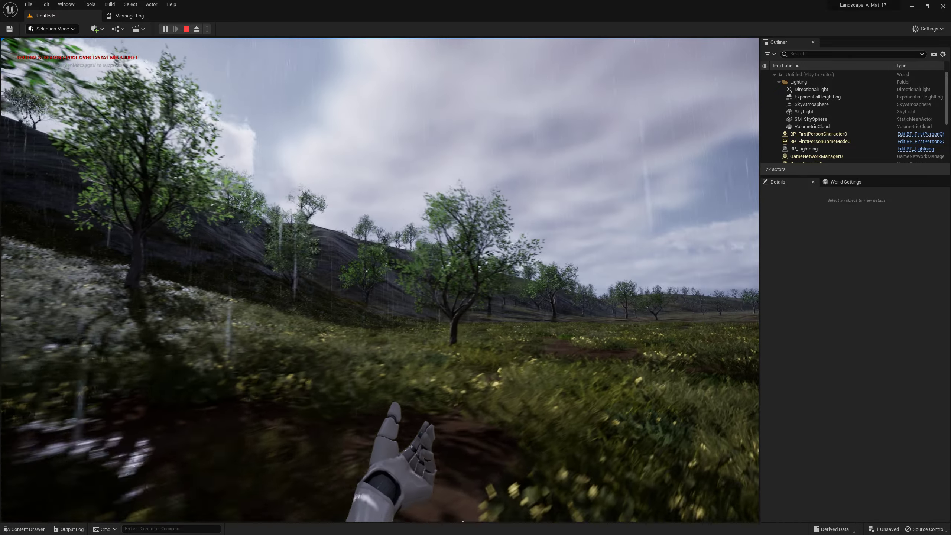
{"action": "key", "text": "w"}
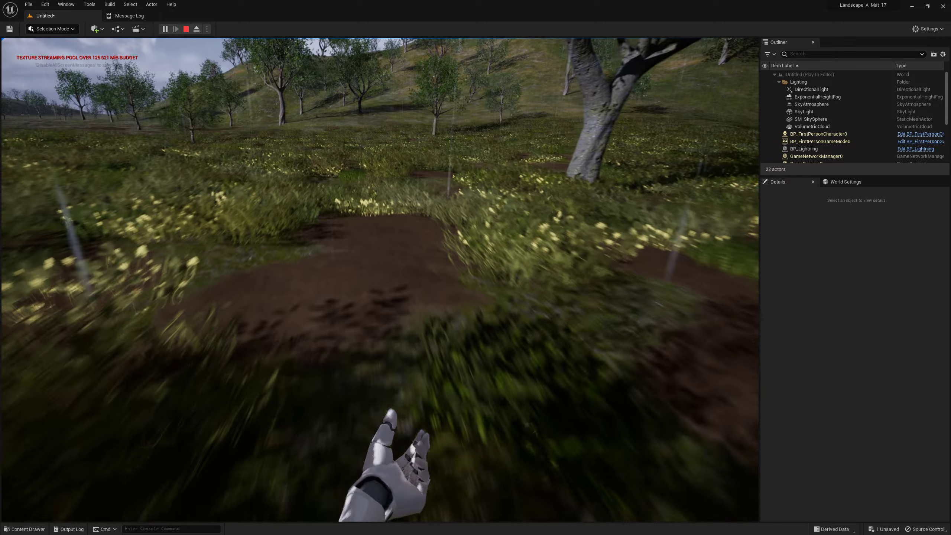
{"action": "key", "text": "w"}
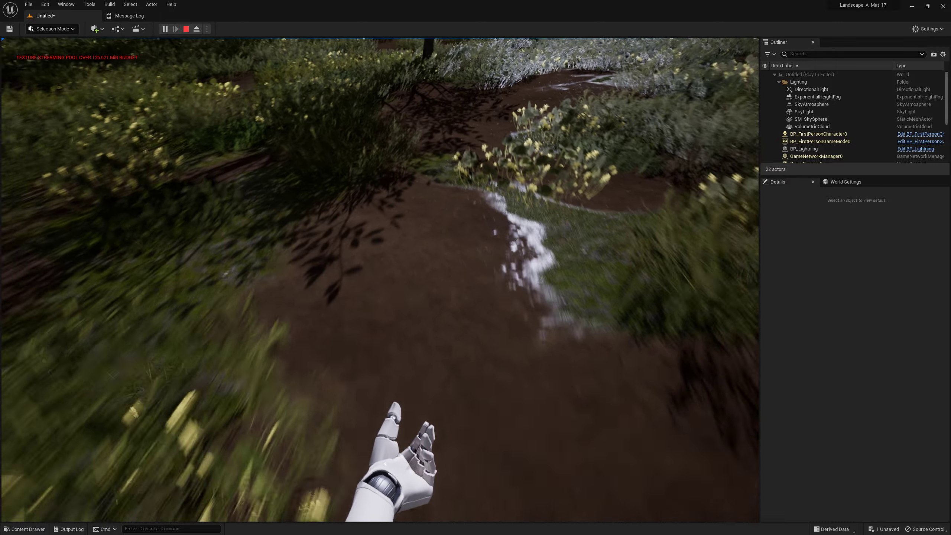
{"action": "key", "text": "w"}
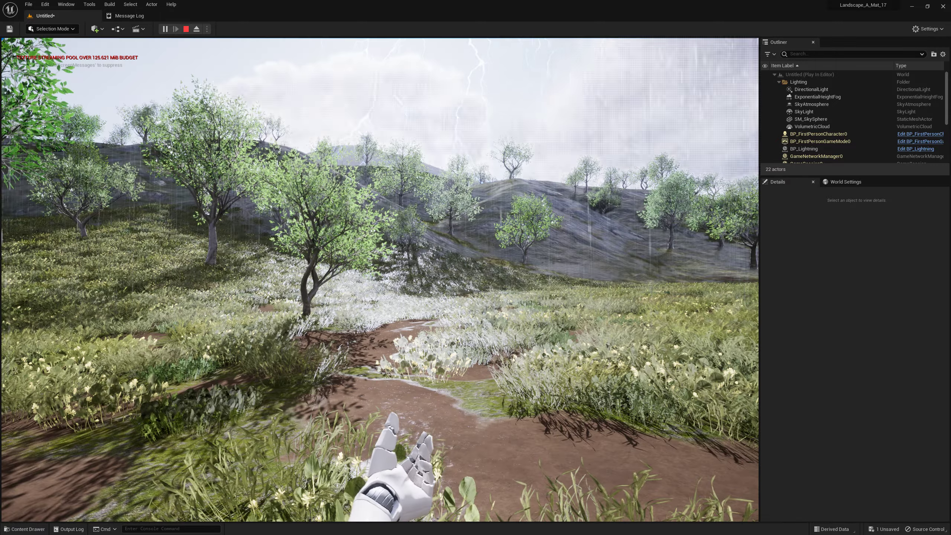
{"action": "key", "text": "w"}
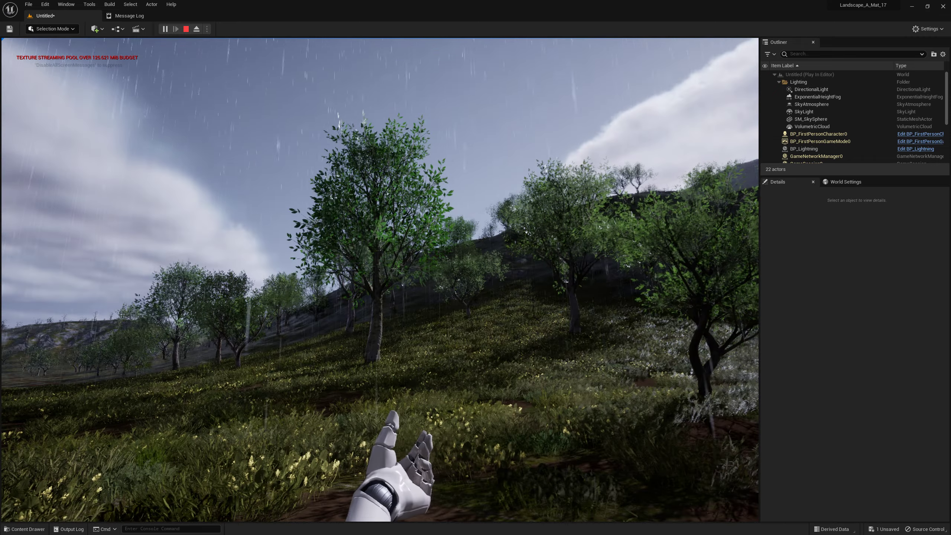
{"action": "key", "text": "w"}
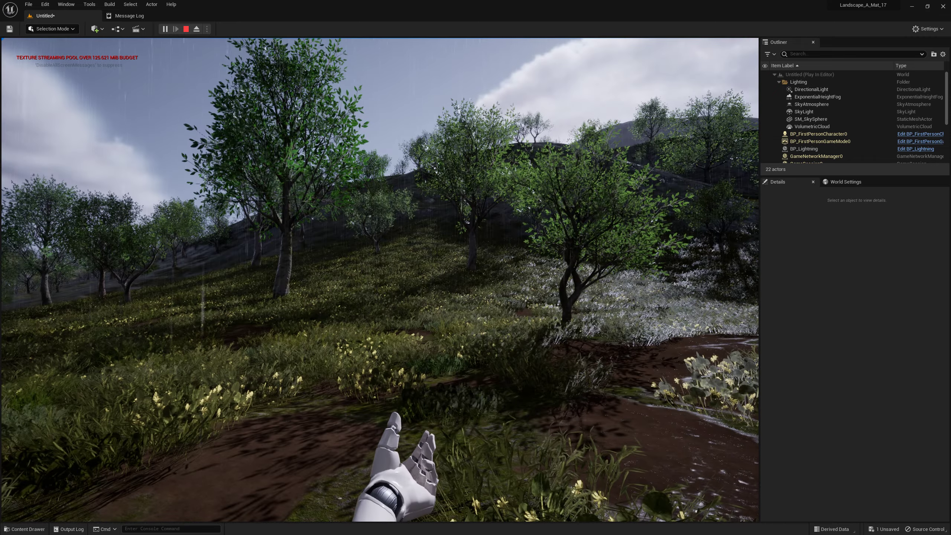
{"action": "key", "text": "w"}
{"action": "key", "text": "Escape"}
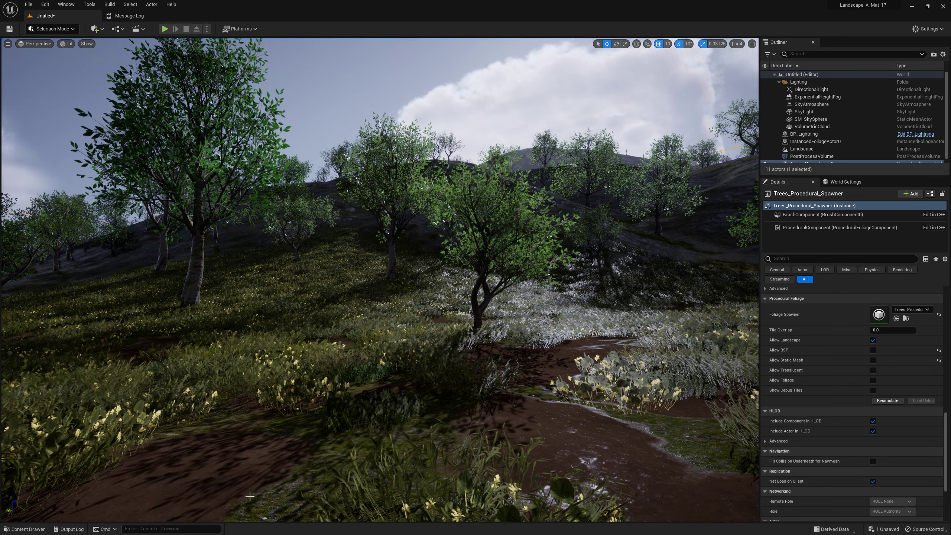
Place a Rocks_Procedural_Spawner volume in the level and turn off its Allow Static Mesh option
{"action": "left_click", "coordinate": [24, 528]}
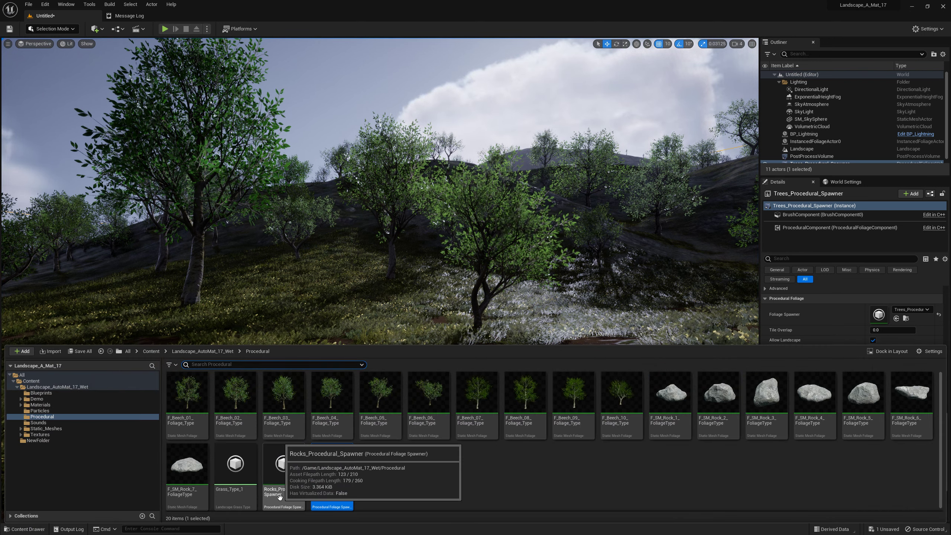
{"action": "left_click_drag", "start_coordinate": [280, 496], "coordinate": [400, 388]}
{"action": "left_click", "coordinate": [872, 360]}
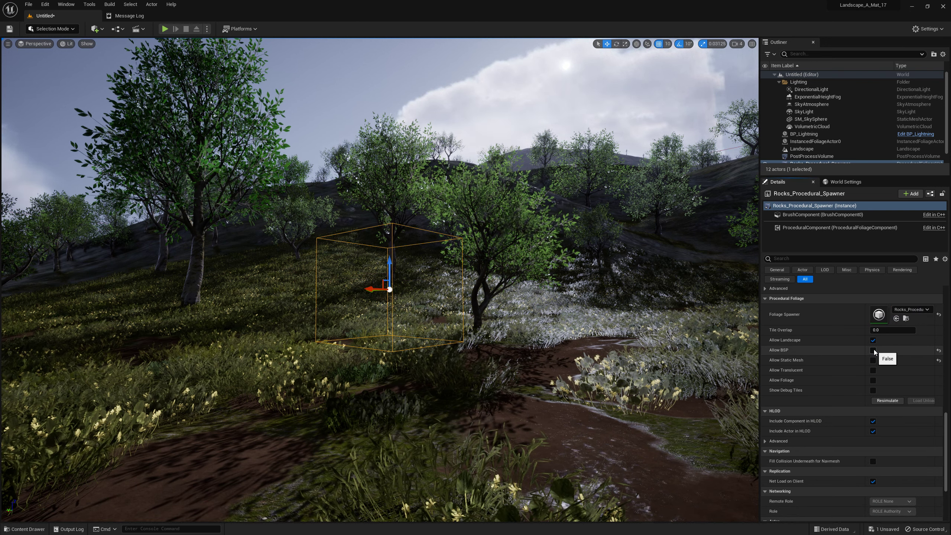
{"action": "left_click_drag", "start_coordinate": [947, 427], "coordinate": [948, 297]}
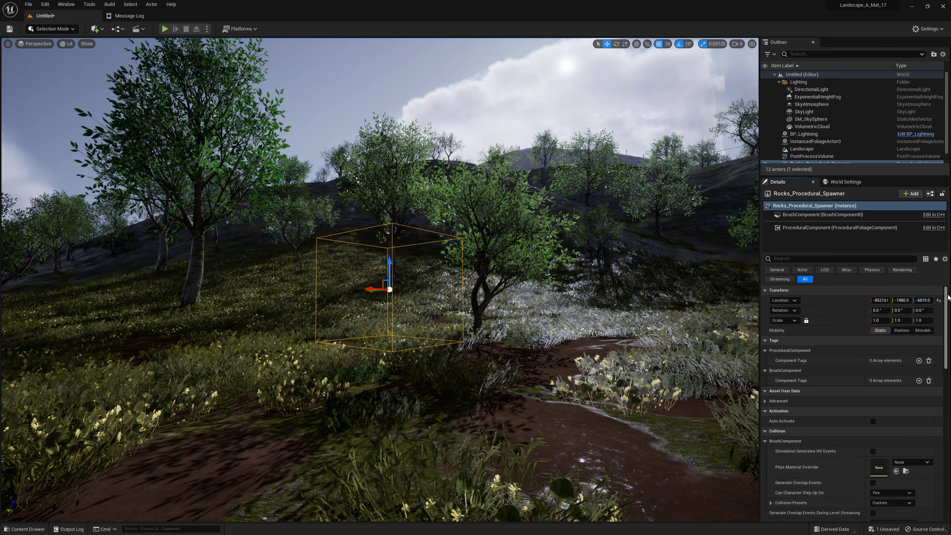
Scale the rock spawner to 2000 on all axes and view the level from the top in wireframe
{"action": "left_click", "coordinate": [878, 320]}
{"action": "type", "text": "2"}
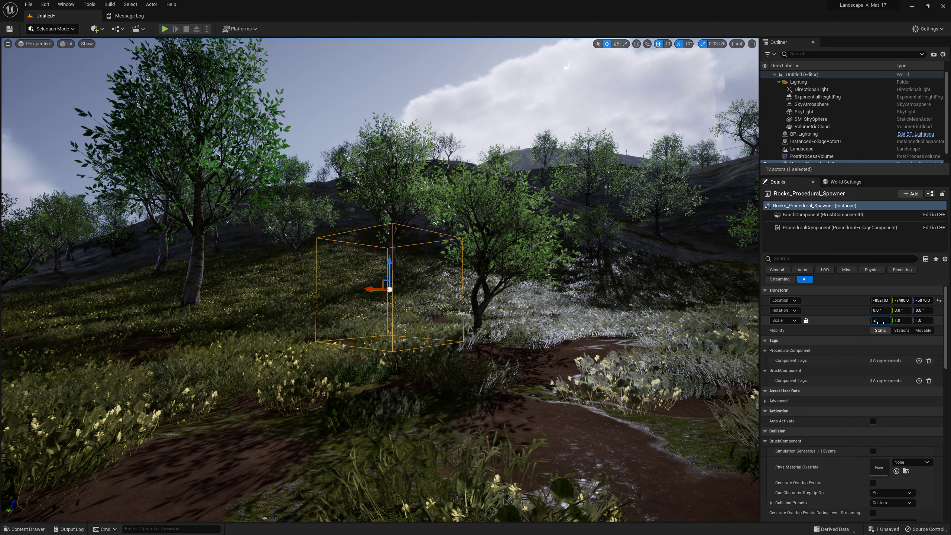
{"action": "type", "text": "000"}
{"action": "key", "text": "Return"}
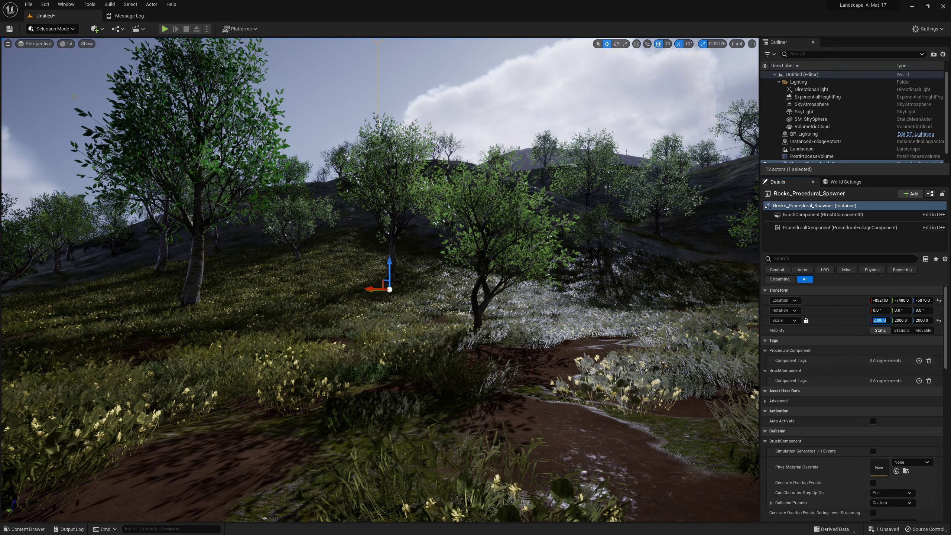
{"action": "left_click", "coordinate": [35, 43]}
{"action": "left_click", "coordinate": [38, 73]}
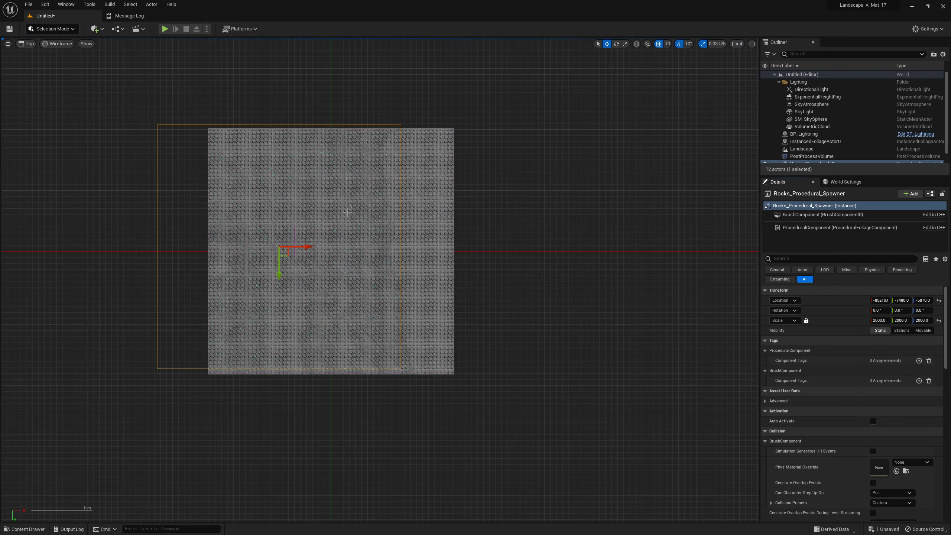
Move the rock volume over the landscape and view it side-on from the left in Brush Editing mode
{"action": "left_click_drag", "start_coordinate": [285, 256], "coordinate": [336, 261]}
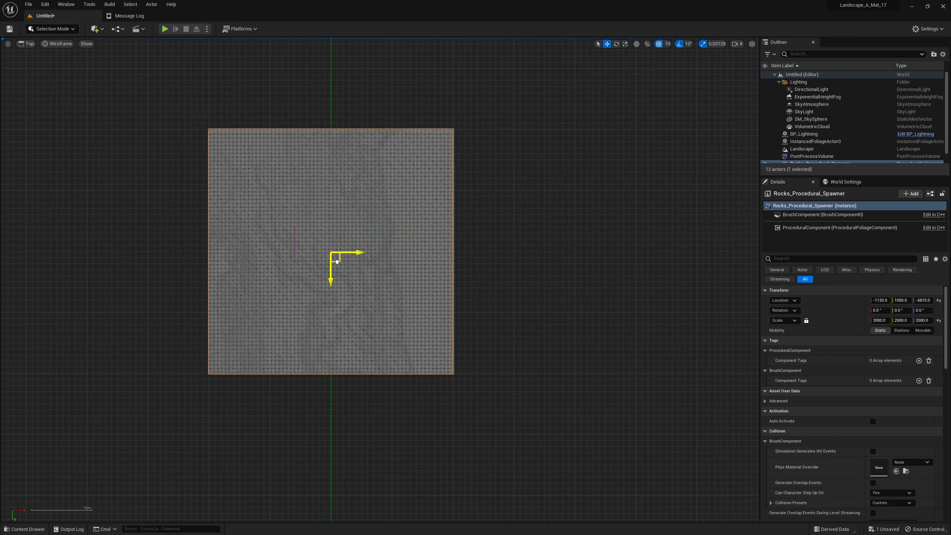
{"action": "left_click", "coordinate": [63, 31]}
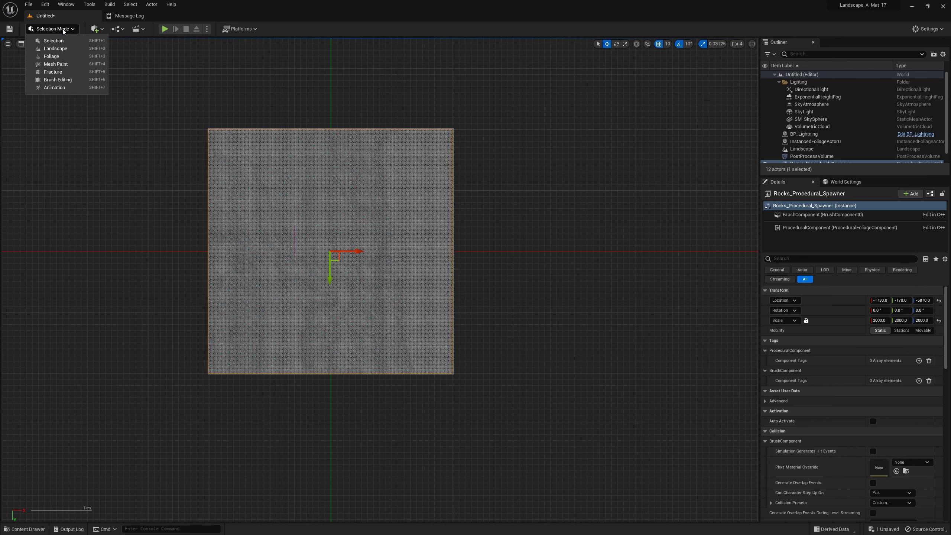
{"action": "left_click", "coordinate": [59, 79]}
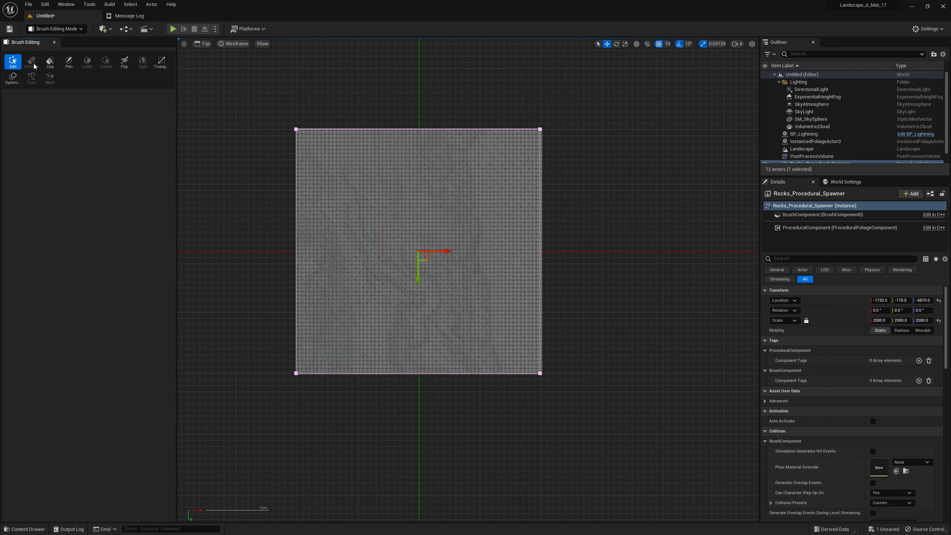
{"action": "left_click", "coordinate": [202, 43]}
{"action": "left_click", "coordinate": [218, 94]}
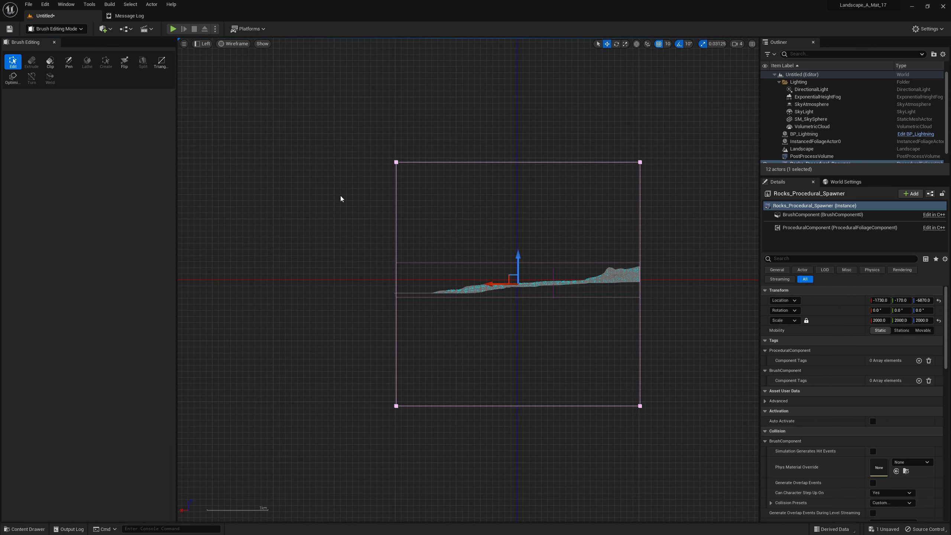
Pull the volume's top and bottom vertices in to hug the terrain, then return to Selection Mode
{"action": "left_click_drag", "start_coordinate": [677, 199], "coordinate": [678, 198]}
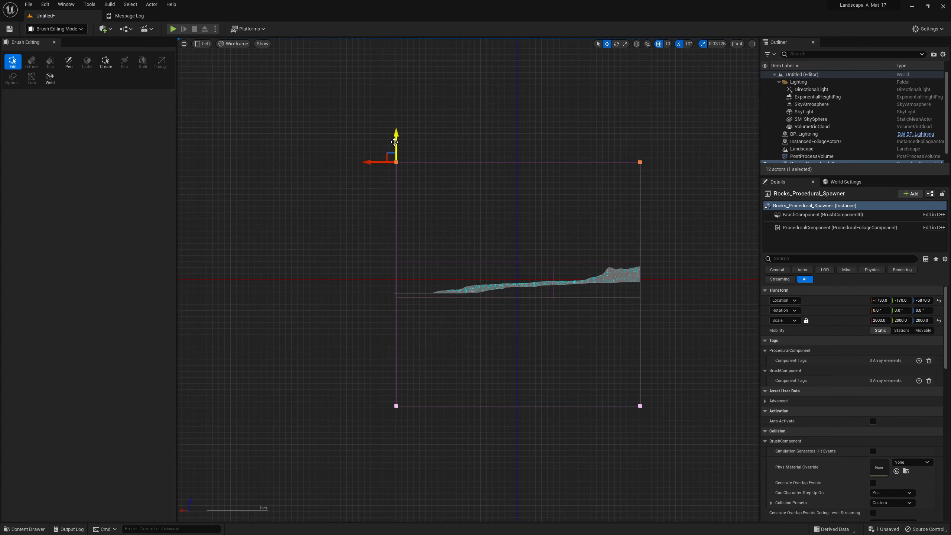
{"action": "left_click_drag", "start_coordinate": [394, 142], "coordinate": [427, 239]}
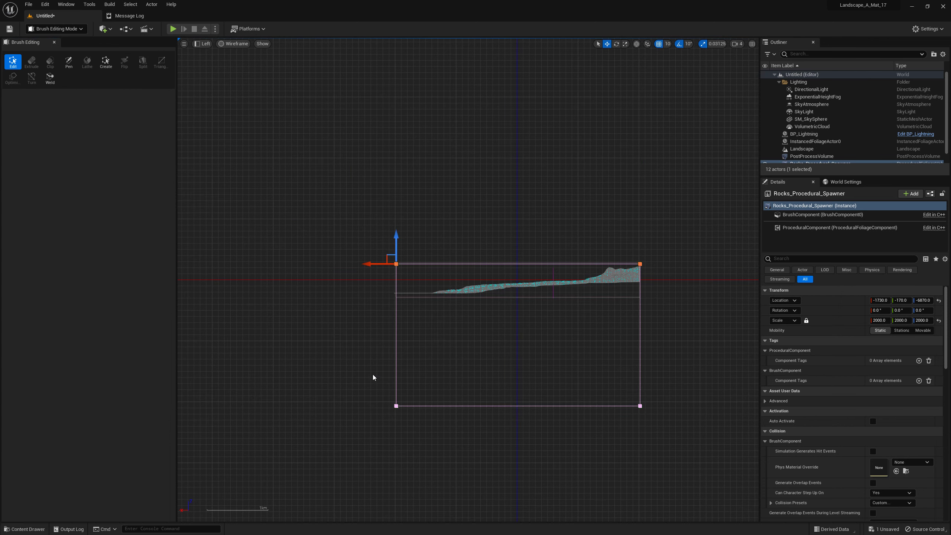
{"action": "left_click_drag", "start_coordinate": [666, 431], "coordinate": [667, 431]}
{"action": "left_click_drag", "start_coordinate": [394, 380], "coordinate": [404, 278]}
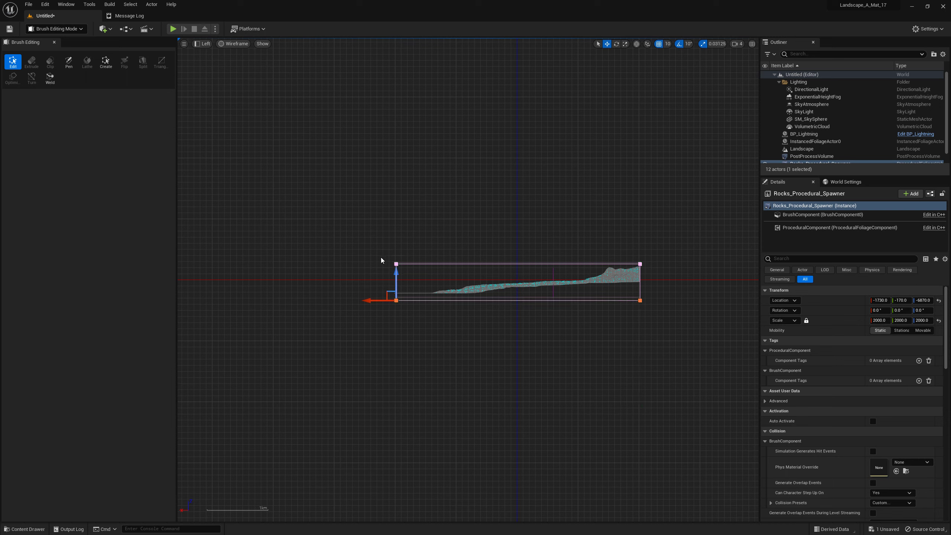
{"action": "left_click", "coordinate": [58, 29]}
{"action": "left_click", "coordinate": [62, 42]}
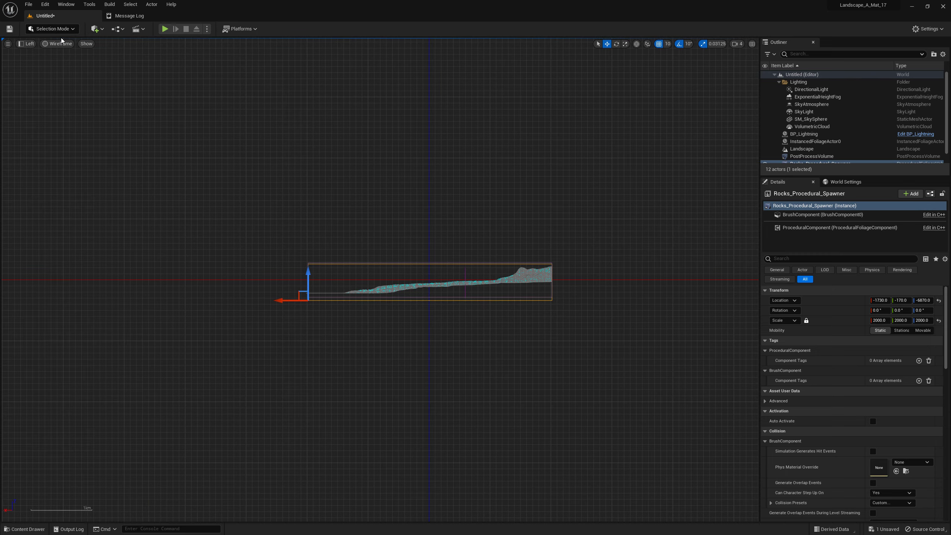
{"action": "left_click", "coordinate": [26, 43]}
Return to the lit Perspective view, review the Procedural Foliage settings, and fly over the scattered rocks
{"action": "left_click", "coordinate": [39, 56]}
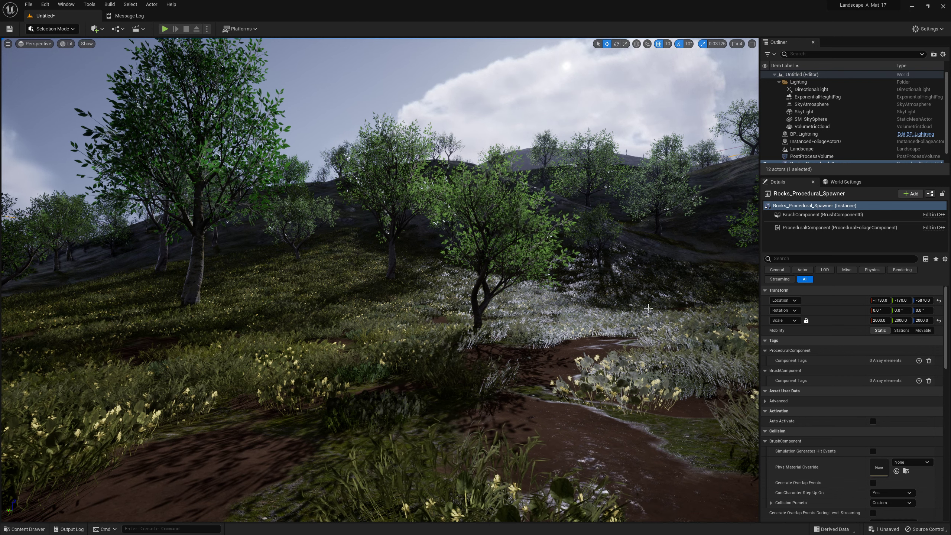
{"action": "scroll", "coordinate": [856, 143], "scroll_direction": "down", "scroll_amount": 1}
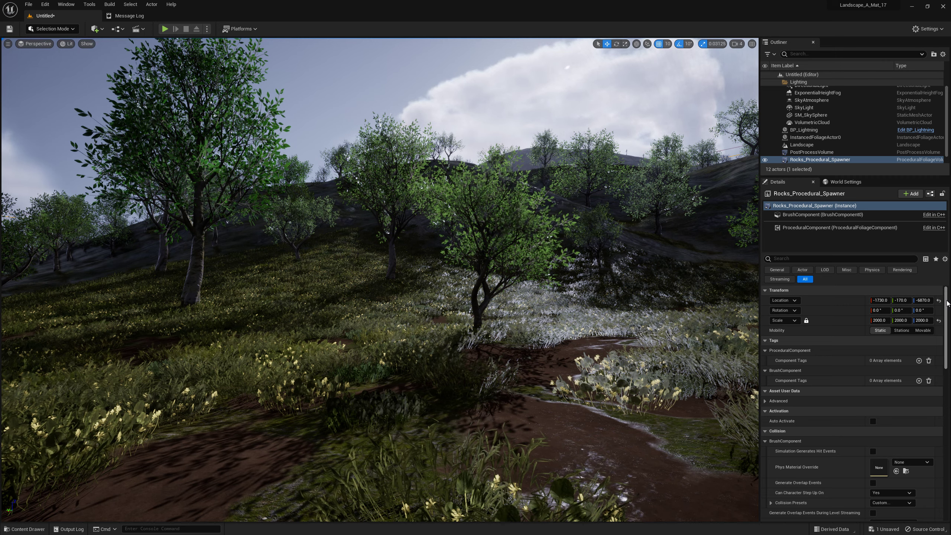
{"action": "left_click_drag", "start_coordinate": [946, 328], "coordinate": [945, 421]}
{"action": "scroll", "coordinate": [898, 430], "scroll_direction": "down", "scroll_amount": 2}
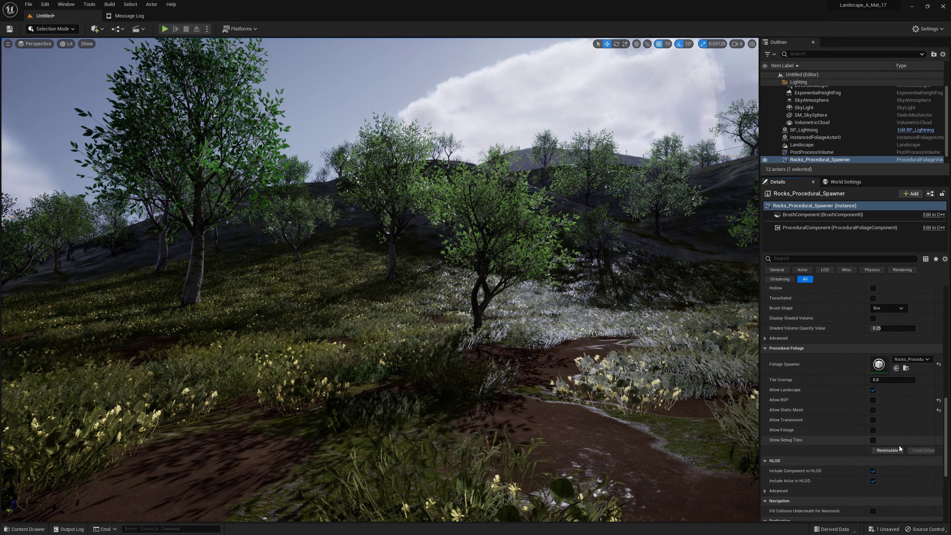
{"action": "right_click_drag", "start_coordinate": [709, 423], "coordinate": [709, 422]}
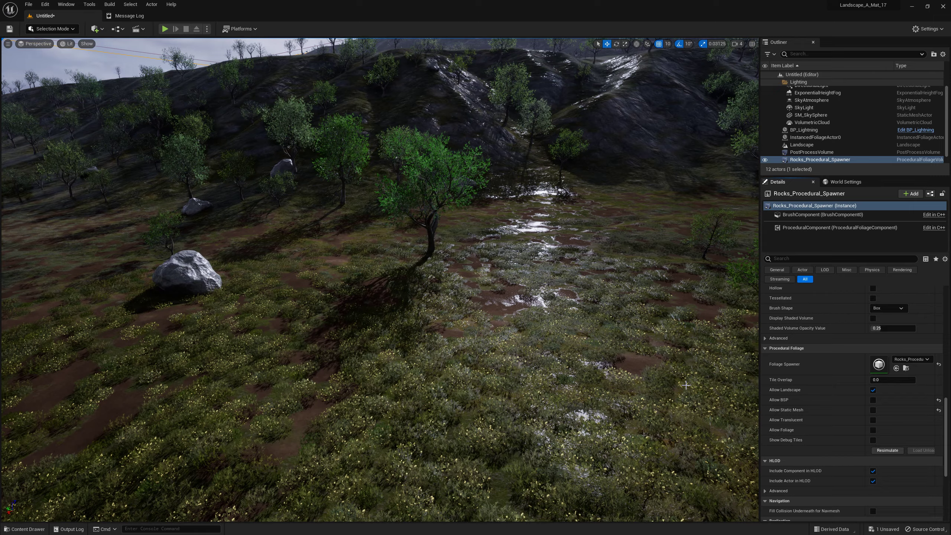
{"action": "right_click_drag", "start_coordinate": [611, 404], "coordinate": [611, 404]}
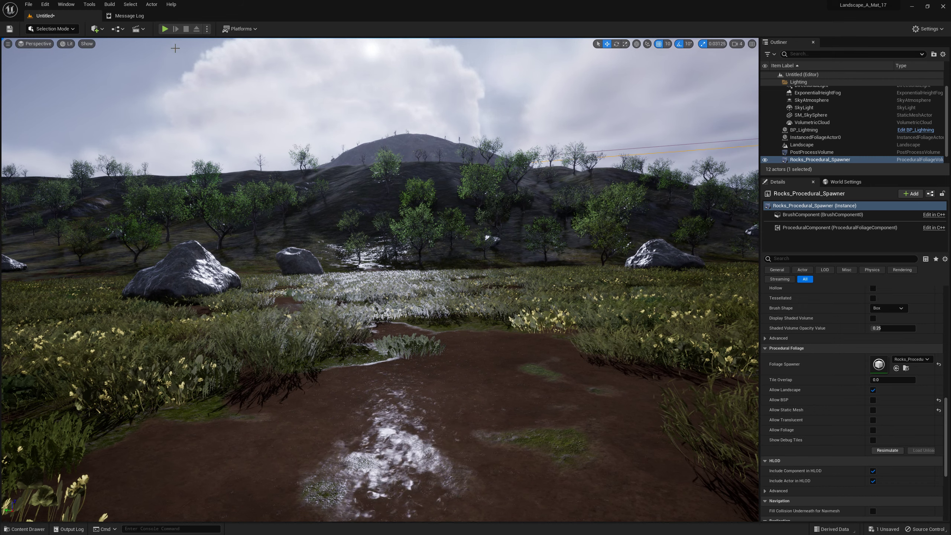
Start a first-person Play session and walk across the grass up to the big rock
{"action": "left_click", "coordinate": [165, 29]}
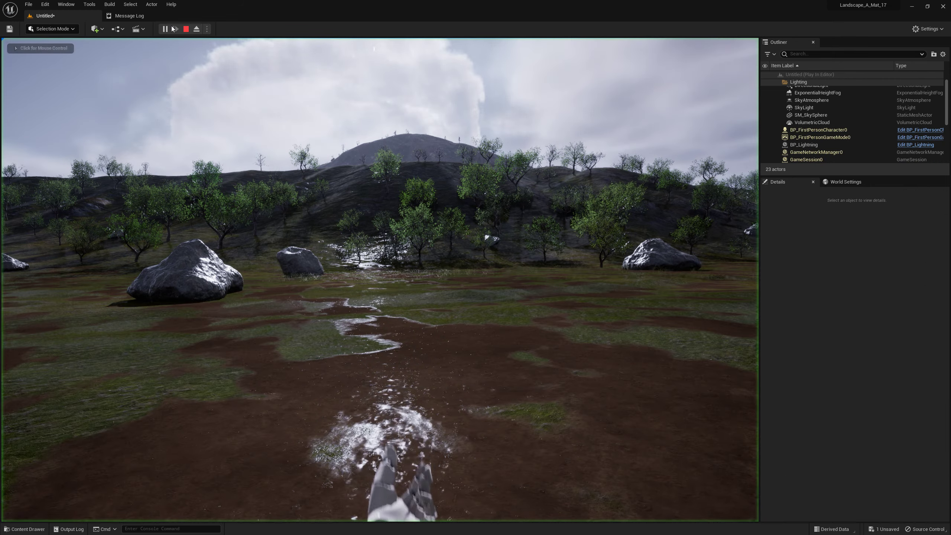
{"action": "left_click", "coordinate": [445, 391]}
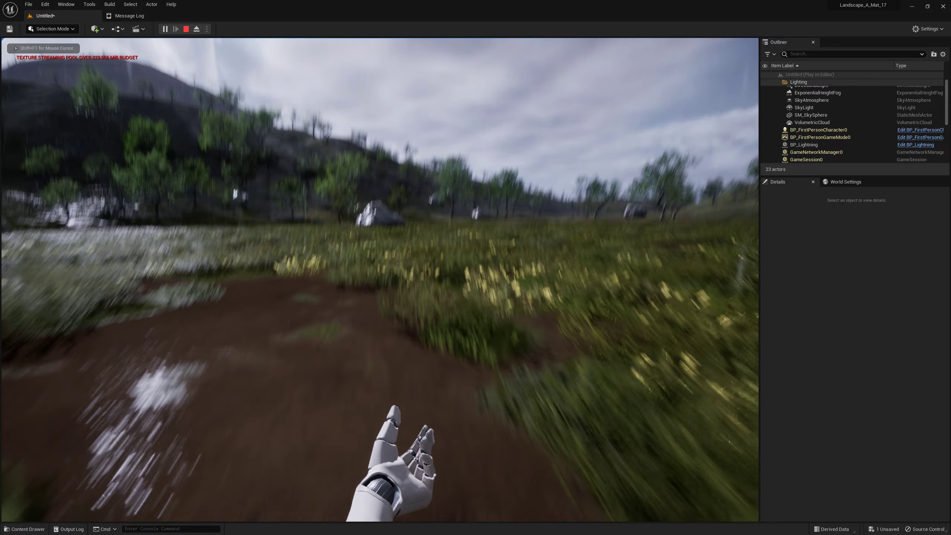
{"action": "key", "text": "w"}
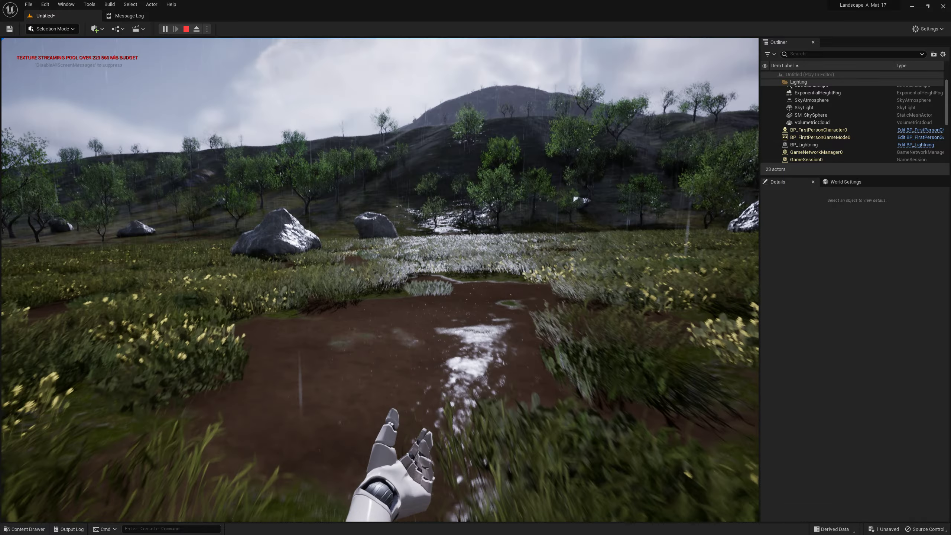
{"action": "key", "text": "w"}
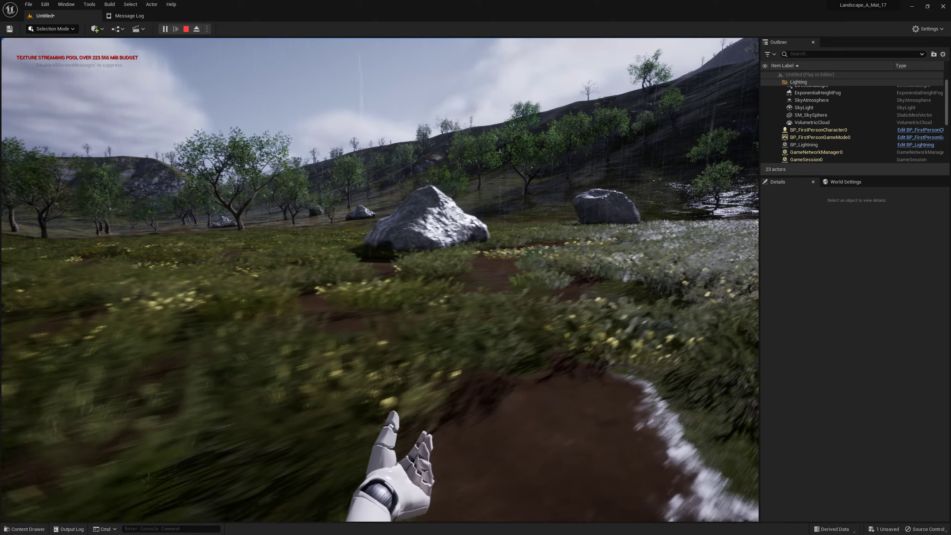
{"action": "key", "text": "w"}
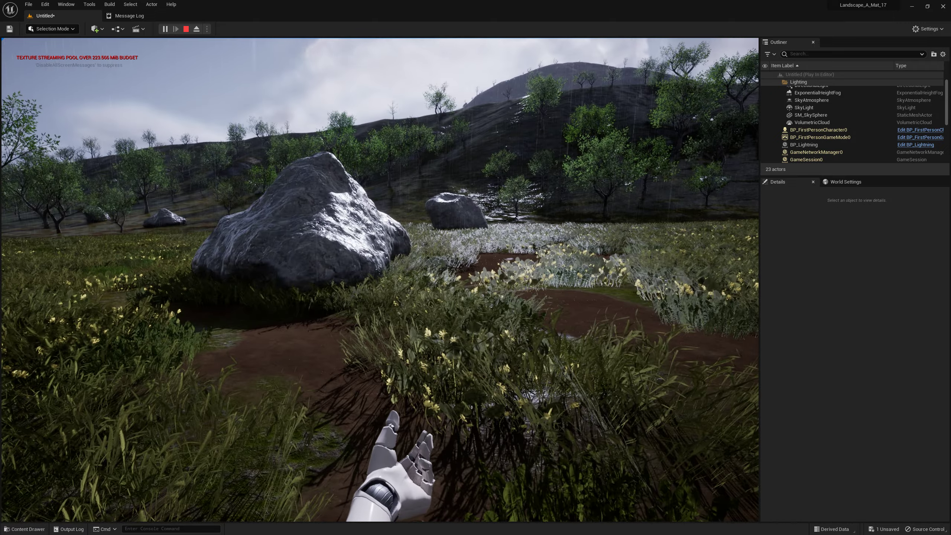
{"action": "key", "text": "w"}
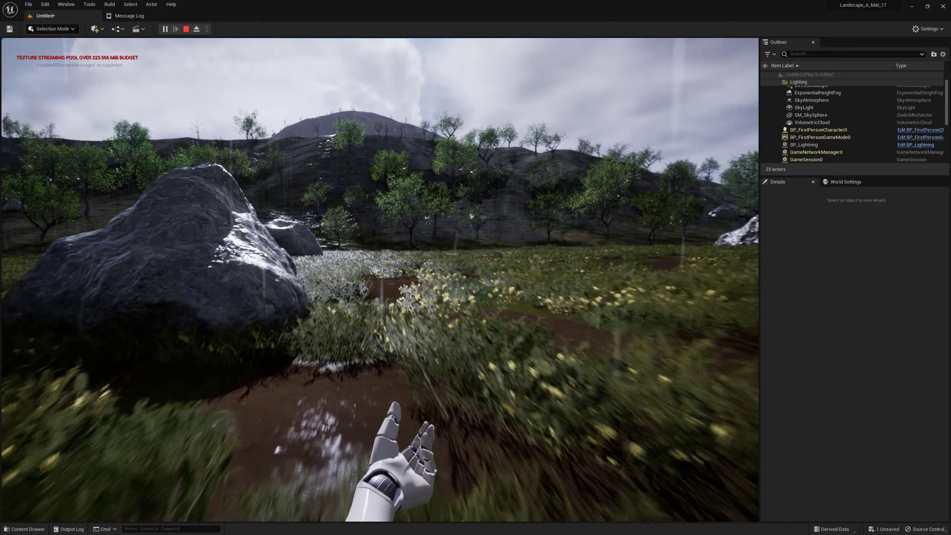
{"action": "key", "text": "w"}
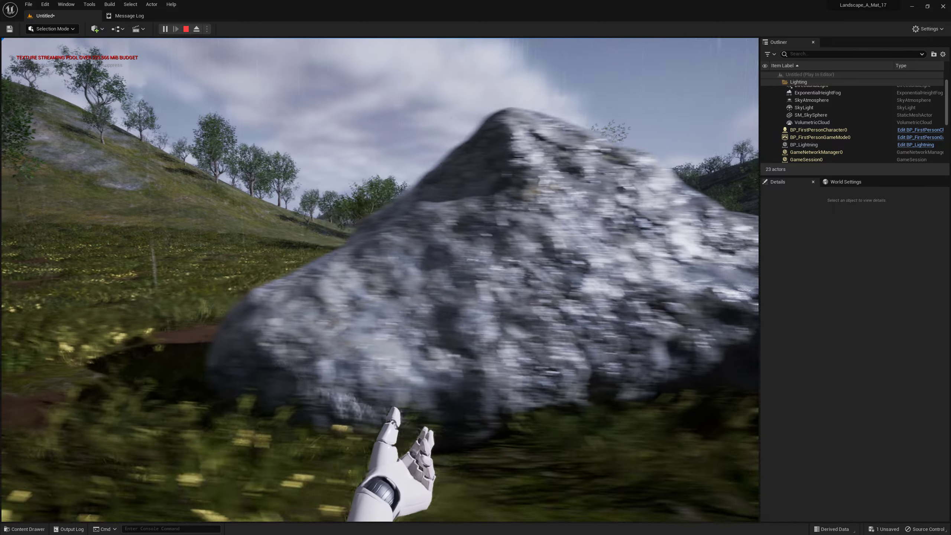
Back off, face the big rock up close, then walk past it toward the small rock
{"action": "key", "text": "s"}
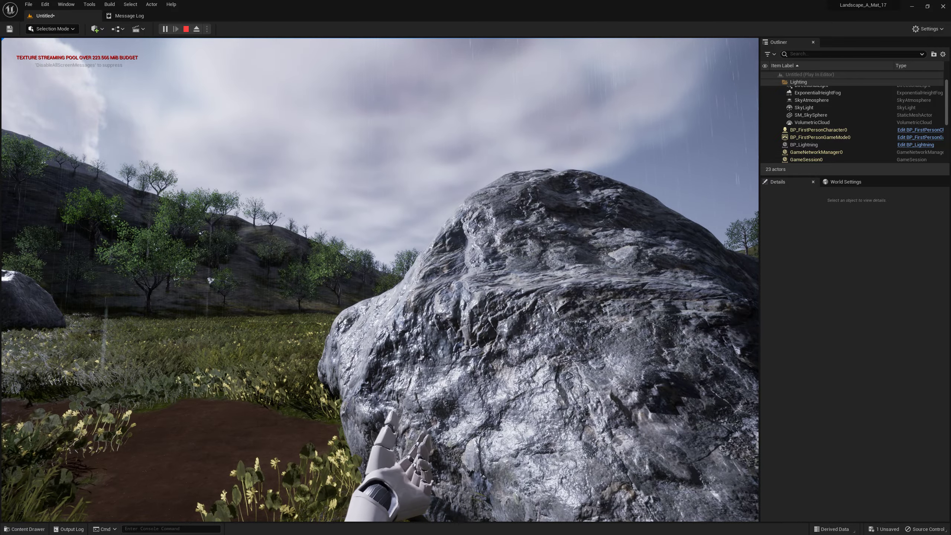
{"action": "mouse_move", "coordinate": [380, 279]}
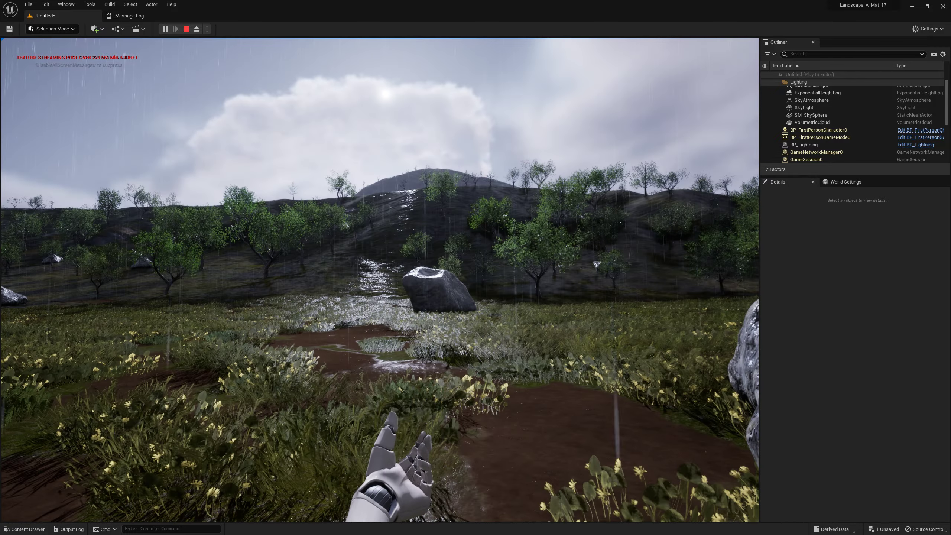
{"action": "key", "text": "w"}
{"action": "key", "text": "s"}
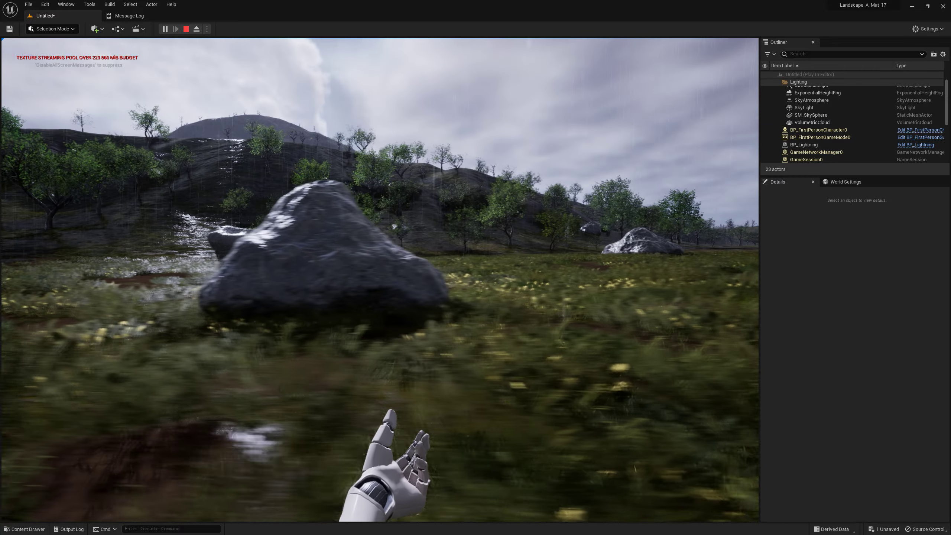
{"action": "key", "text": "w"}
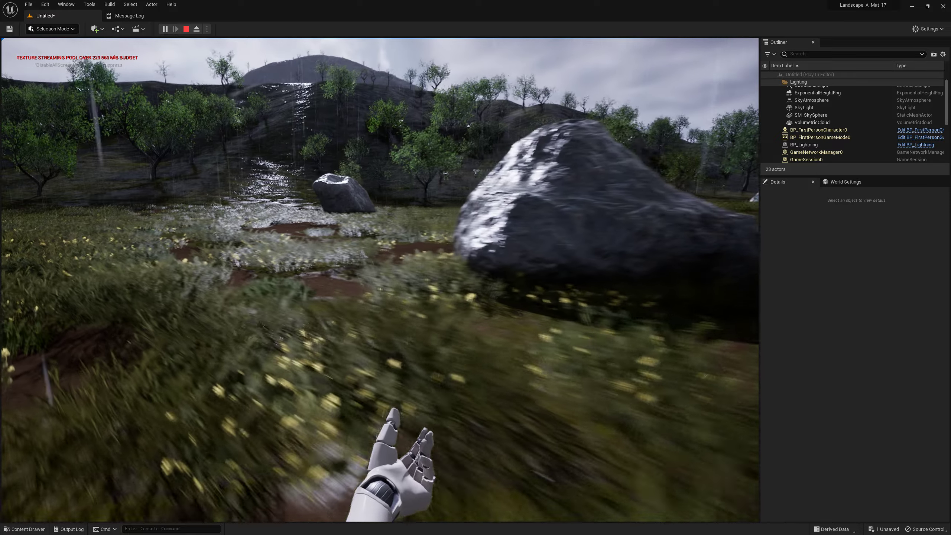
{"action": "key", "text": "w"}
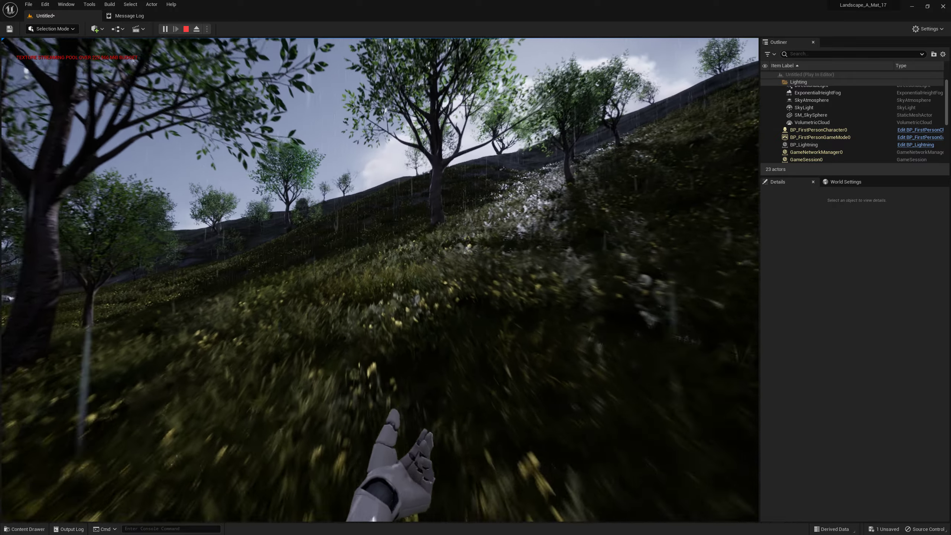
Walk up the rainy slope past the big tree and trees, then along the dirt path
{"action": "key", "text": "w"}
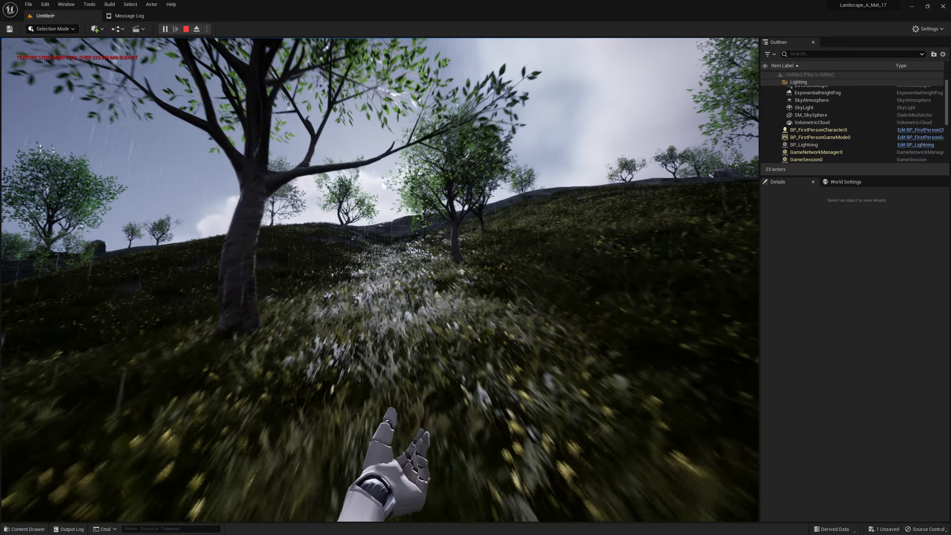
{"action": "key", "text": "w"}
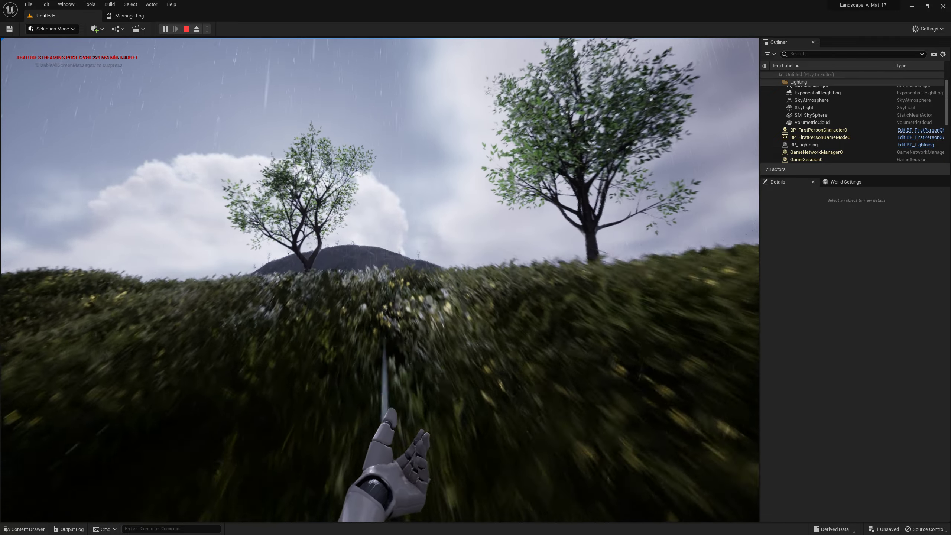
{"action": "key", "text": "w"}
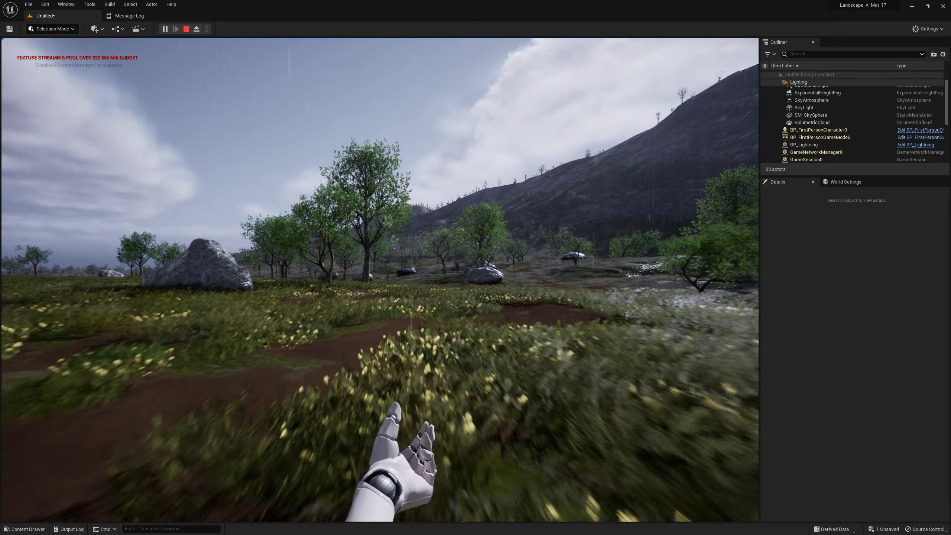
{"action": "key", "text": "w"}
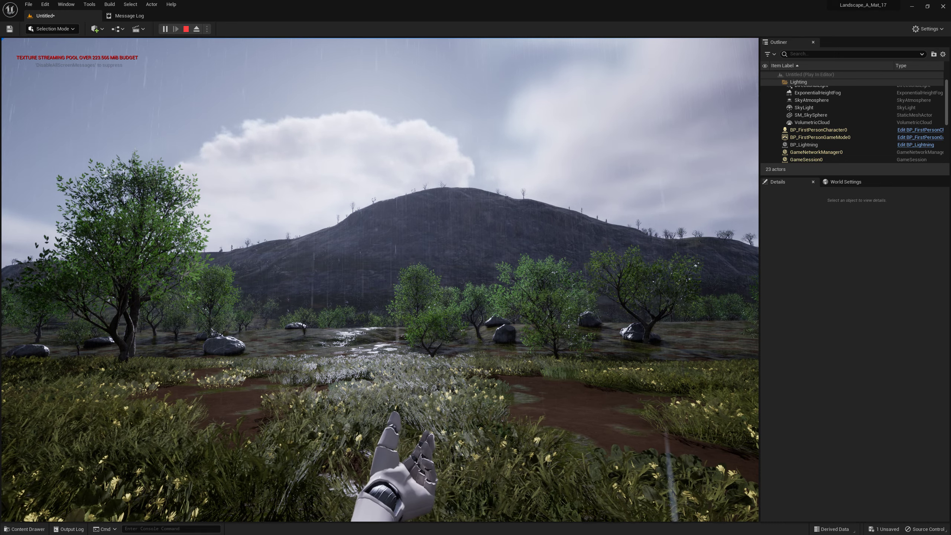
Walk the wet path through the meadow to the rock, follow the path left, then stop Play with Esc
{"action": "key", "text": "w"}
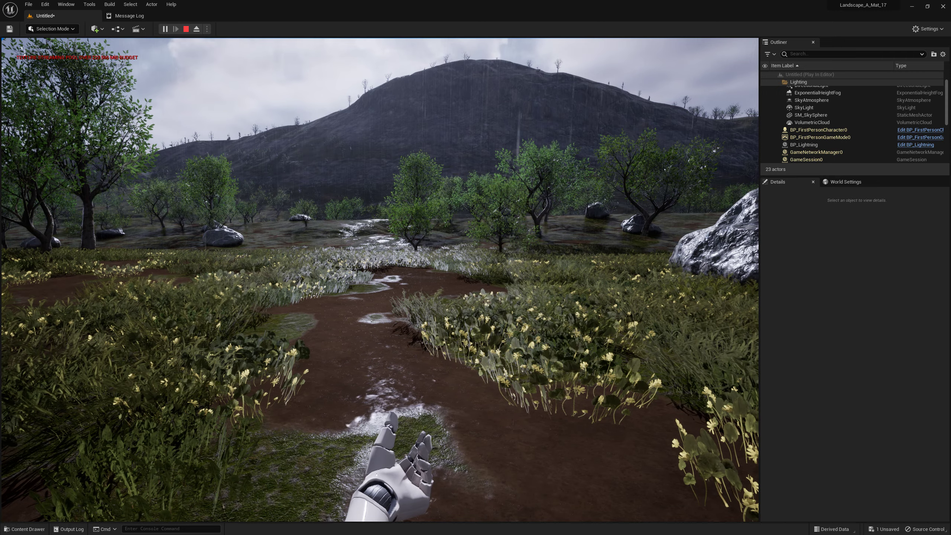
{"action": "key", "text": "w"}
{"action": "key", "text": "w"}
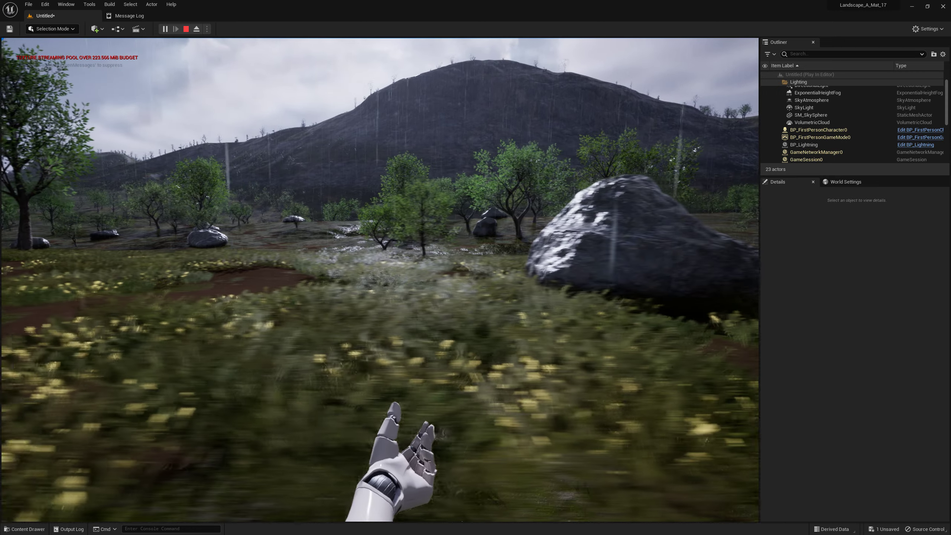
{"action": "key", "text": "w"}
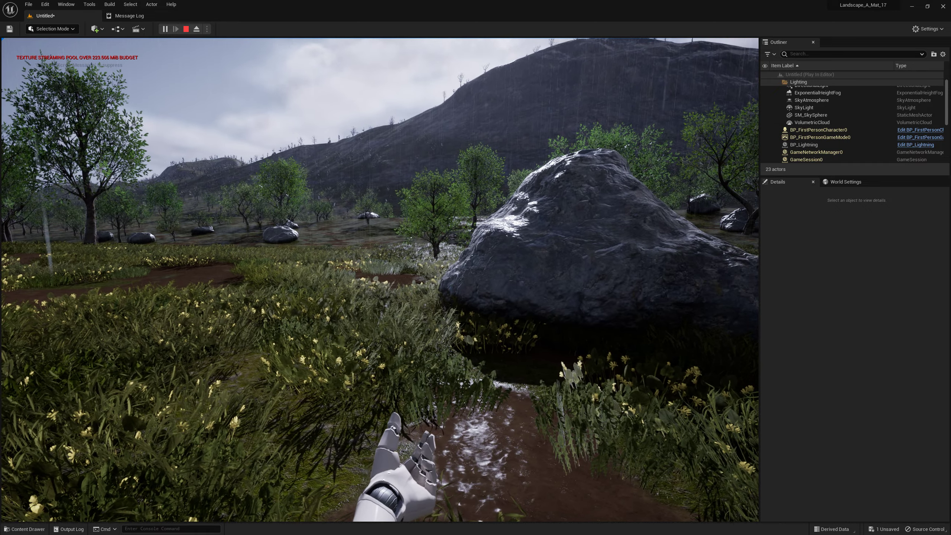
{"action": "key", "text": "s"}
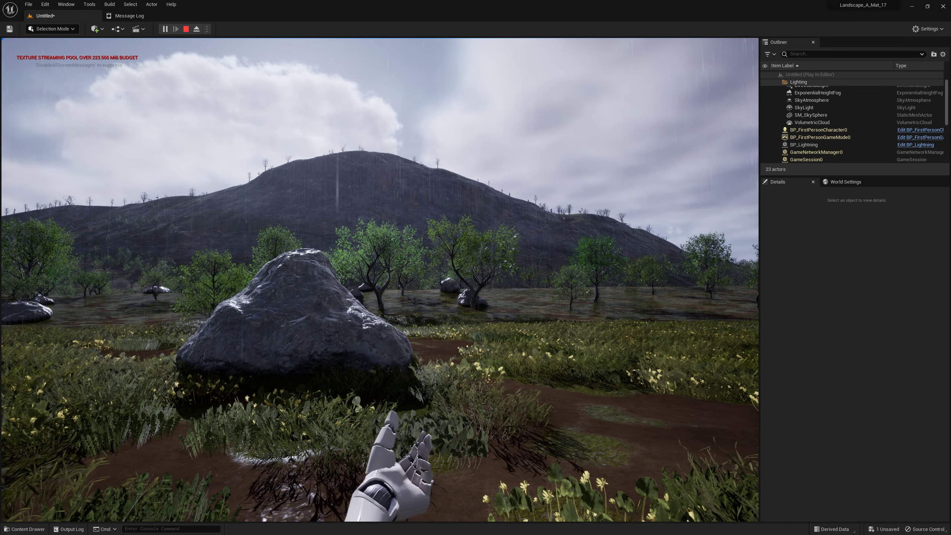
{"action": "key", "text": "w"}
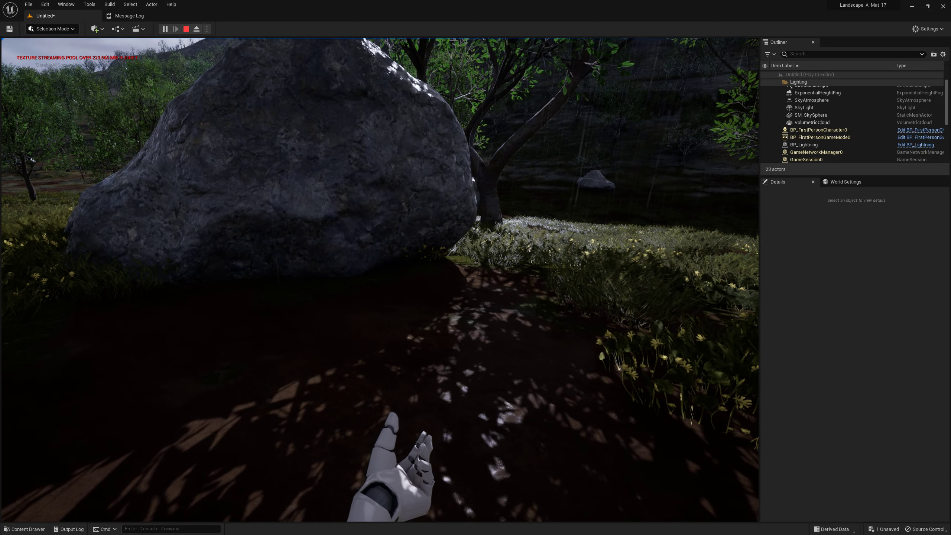
{"action": "key", "text": "Escape"}
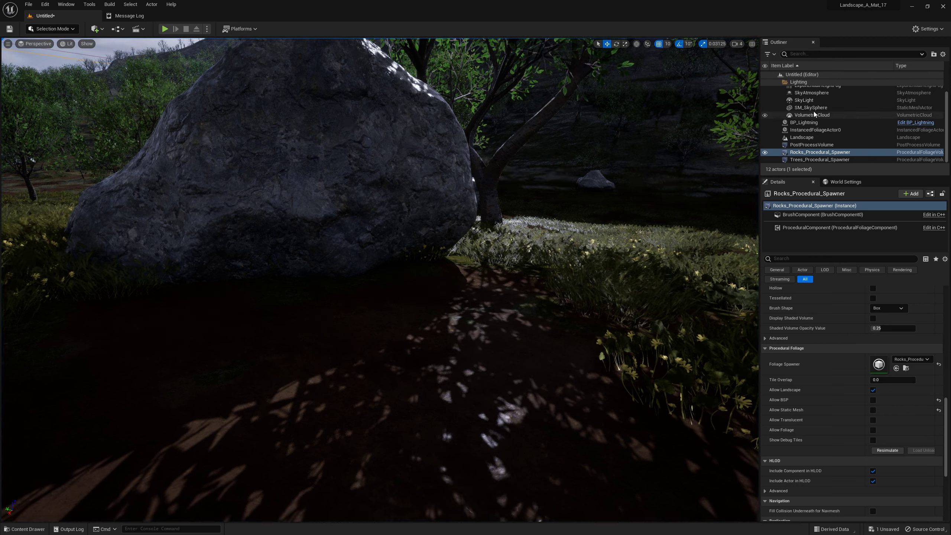
Select DirectionalLight, scroll its Details to the Light settings, and view the bright hillside meadow
{"action": "scroll", "coordinate": [813, 112], "scroll_direction": "up", "scroll_amount": 1}
{"action": "left_click", "coordinate": [810, 89]}
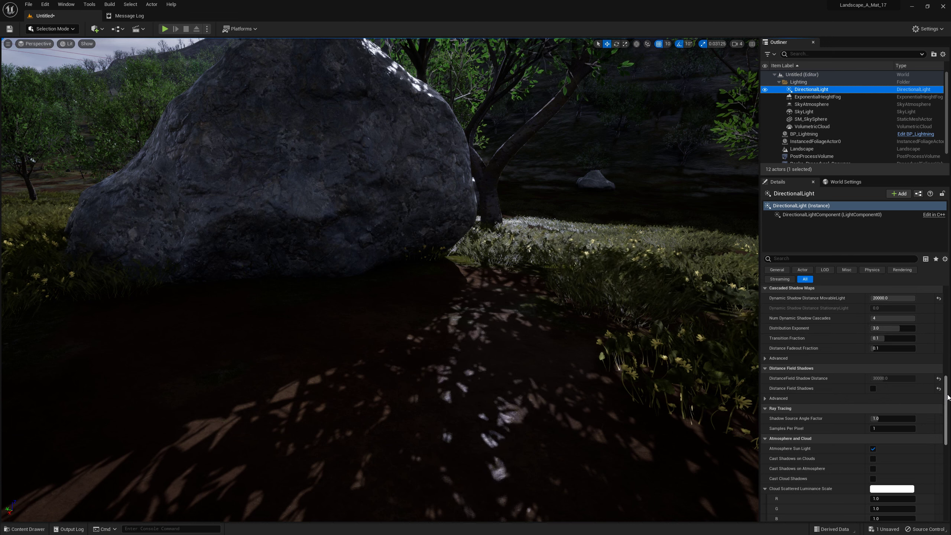
{"action": "left_click_drag", "start_coordinate": [948, 398], "coordinate": [949, 299]}
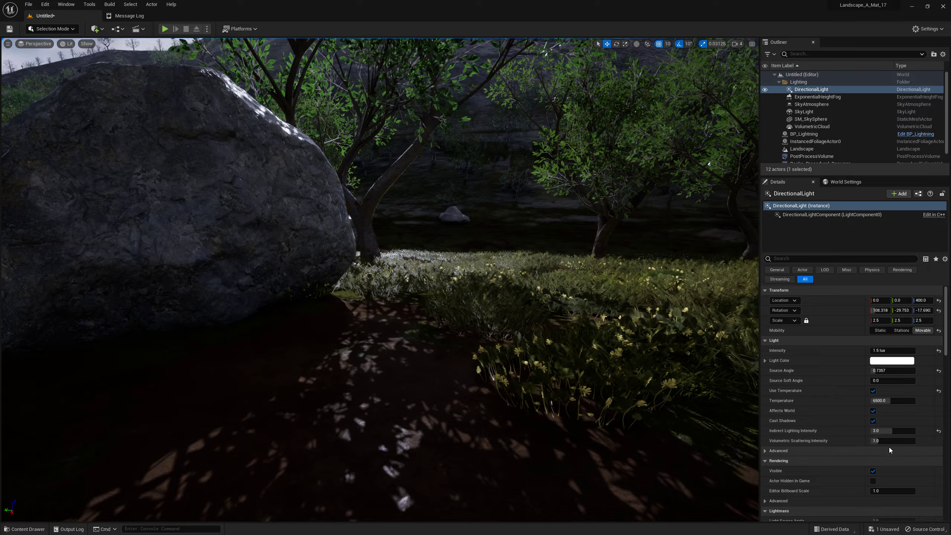
{"action": "right_click_drag", "start_coordinate": [708, 407], "coordinate": [708, 406]}
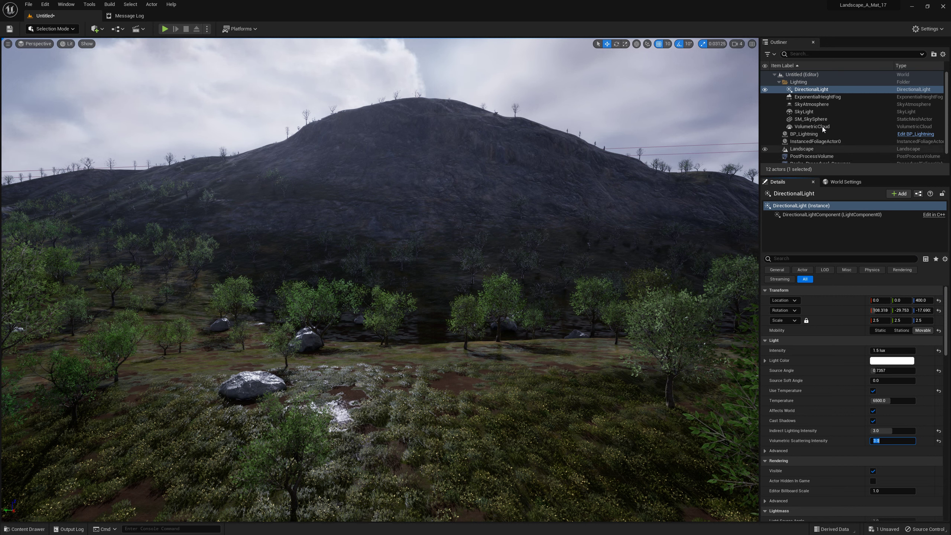
Select ExponentialHeightFog and set its Fog Height Falloff to 0.002
{"action": "left_click", "coordinate": [813, 96]}
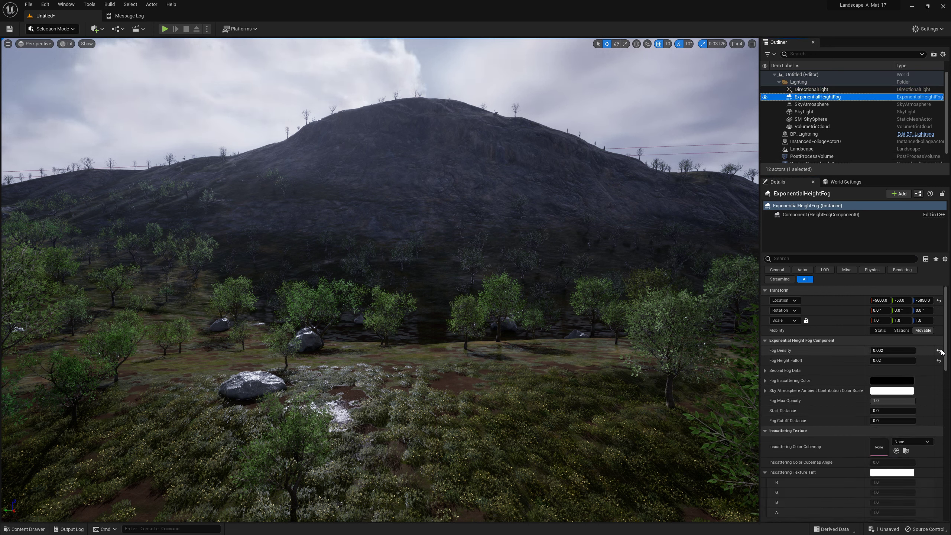
{"action": "scroll", "coordinate": [946, 331], "scroll_direction": "down", "scroll_amount": 5}
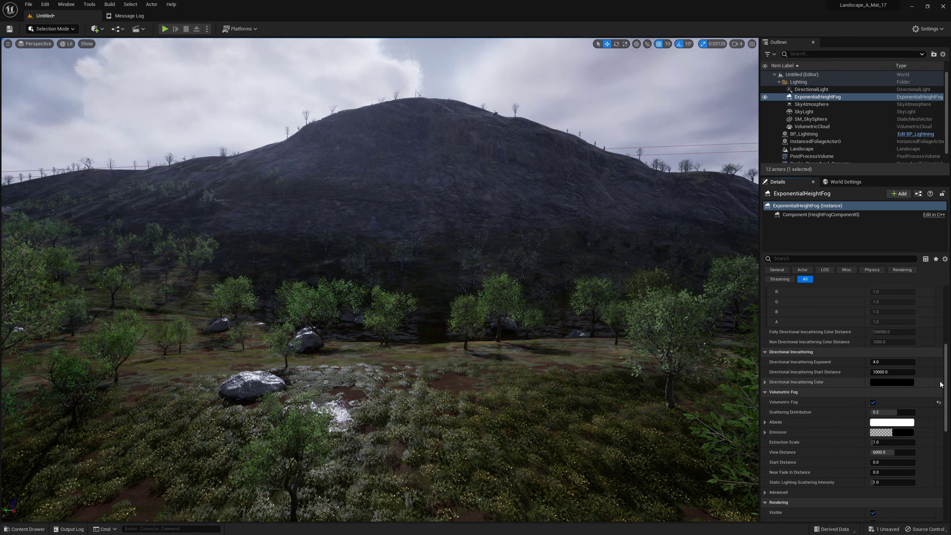
{"action": "left_click_drag", "start_coordinate": [946, 368], "coordinate": [944, 306]}
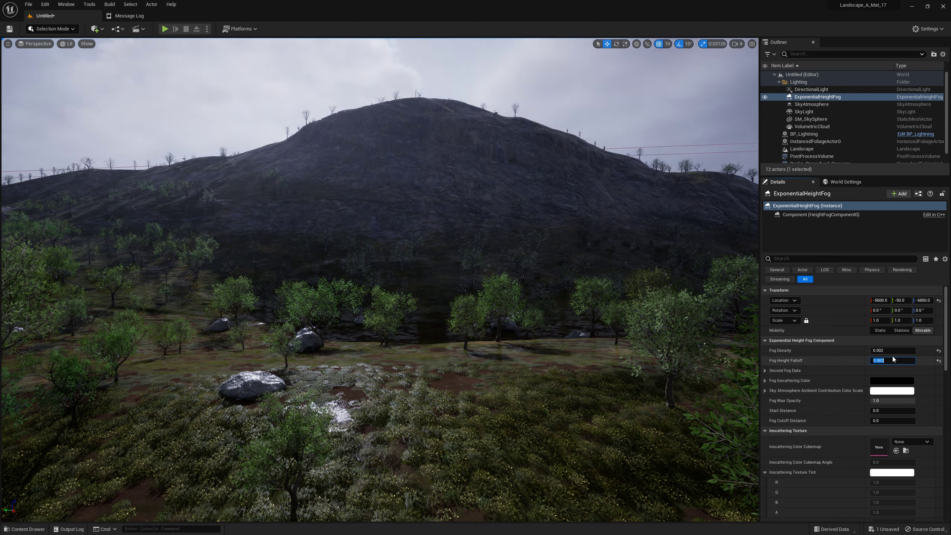
Set the viewport camera speed to 6 and fly back to a wide hillside view
{"action": "mouse_move", "coordinate": [683, 419]}
{"action": "right_mouse_down"}
{"action": "mouse_move", "coordinate": [730, 393]}
{"action": "mouse_move", "coordinate": [655, 450]}
{"action": "right_mouse_up"}
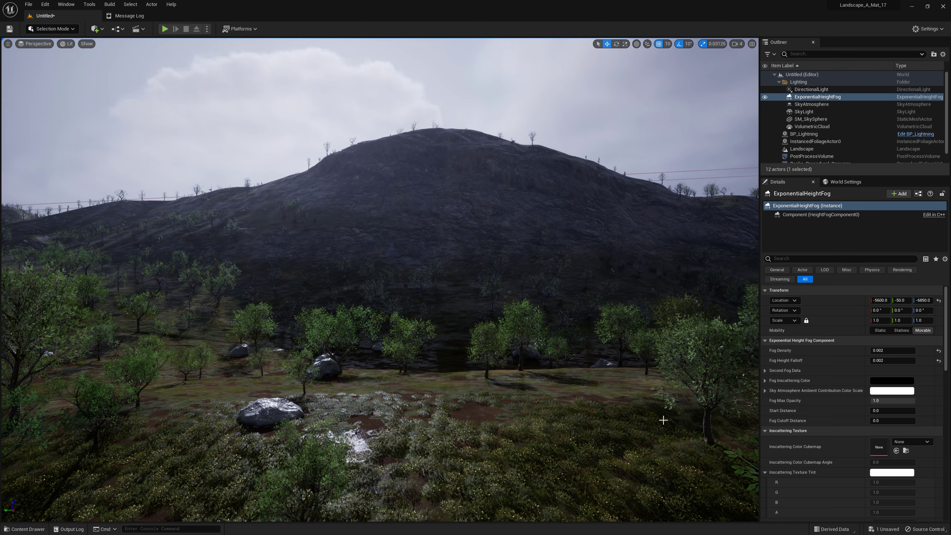
{"action": "right_click_drag", "start_coordinate": [604, 433], "coordinate": [607, 487]}
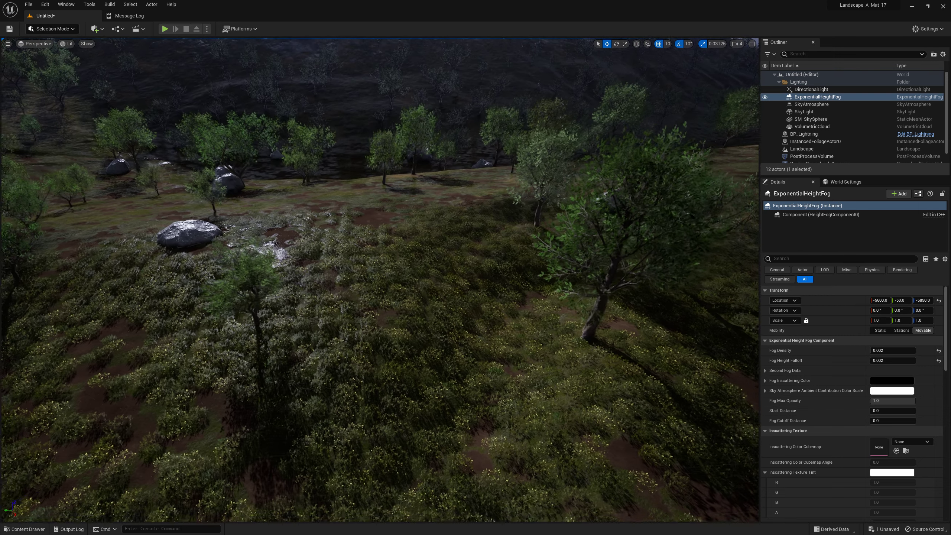
{"action": "right_click_drag", "start_coordinate": [644, 412], "coordinate": [644, 389]}
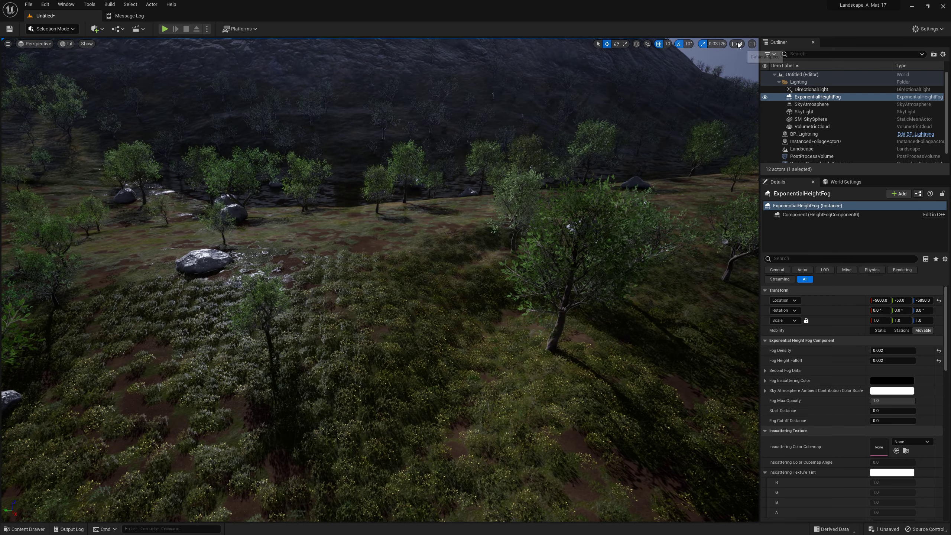
{"action": "left_click", "coordinate": [778, 61]}
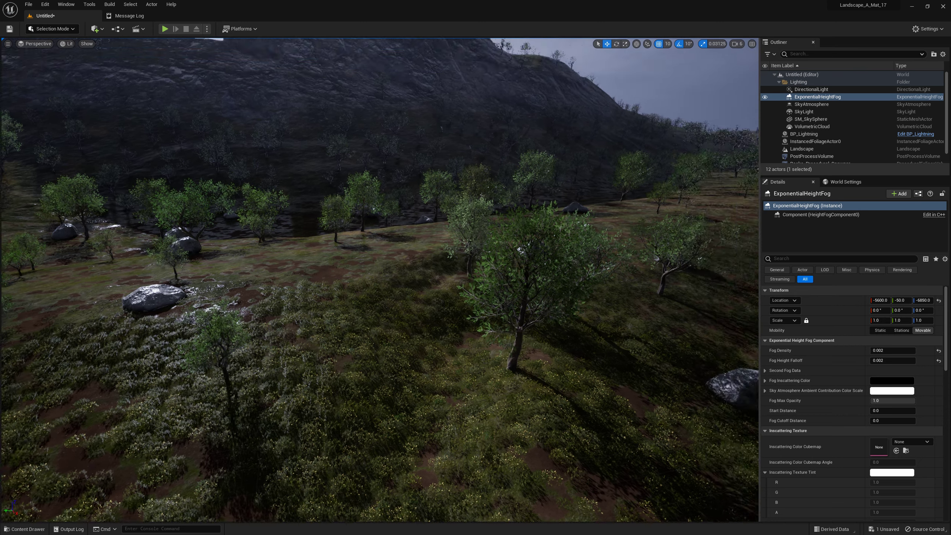
{"action": "mouse_move", "coordinate": [524, 262]}
{"action": "right_mouse_down"}
{"action": "mouse_move", "coordinate": [524, 240]}
{"action": "mouse_move", "coordinate": [599, 262]}
{"action": "mouse_move", "coordinate": [591, 292]}
{"action": "mouse_move", "coordinate": [636, 269]}
{"action": "mouse_move", "coordinate": [562, 277]}
{"action": "right_mouse_up"}
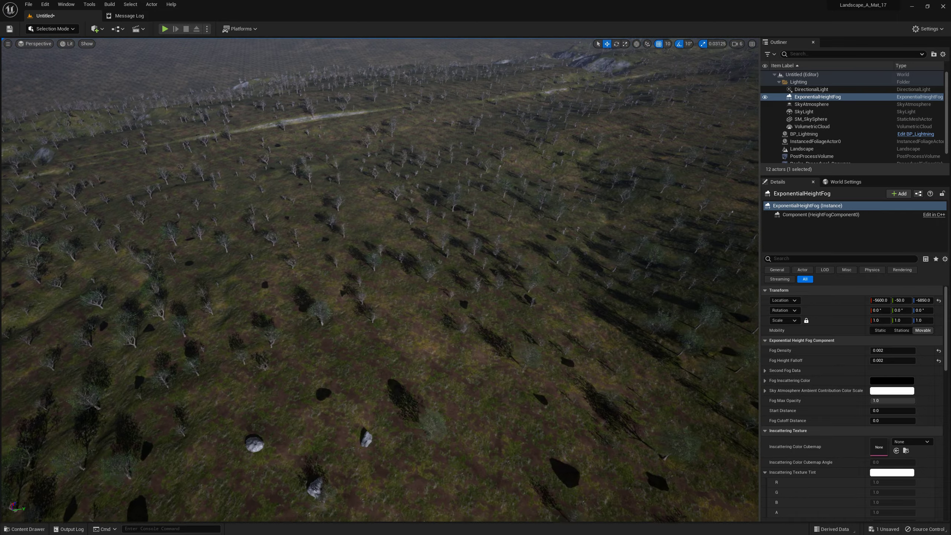
Set the height fog's Fog Density to 0.004, then settle on 0.003
{"action": "mouse_move", "coordinate": [562, 277]}
{"action": "right_mouse_down"}
{"action": "mouse_move", "coordinate": [621, 258]}
{"action": "mouse_move", "coordinate": [666, 285]}
{"action": "mouse_move", "coordinate": [636, 269]}
{"action": "mouse_move", "coordinate": [636, 233]}
{"action": "mouse_move", "coordinate": [599, 236]}
{"action": "right_mouse_up"}
{"action": "type", "text": "0.00"}
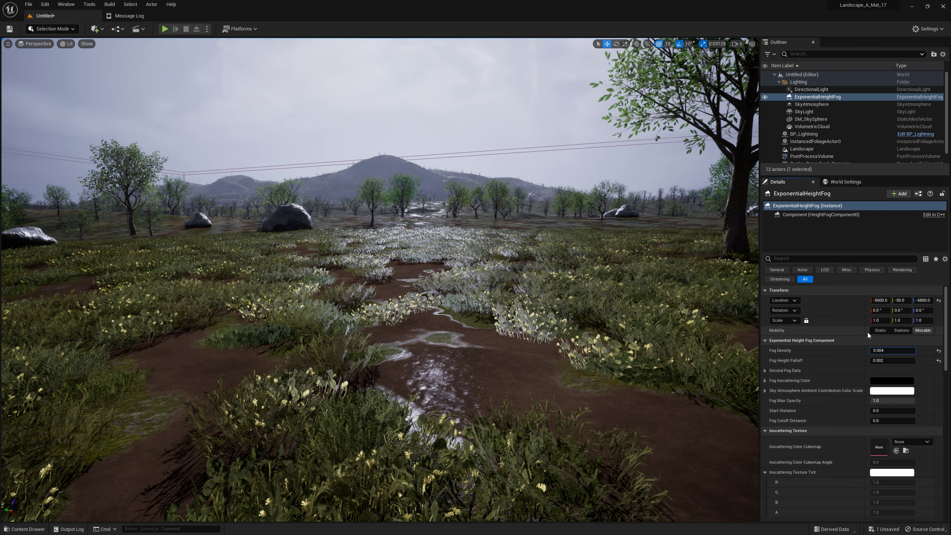
{"action": "type", "text": "4"}
{"action": "key", "text": "Return"}
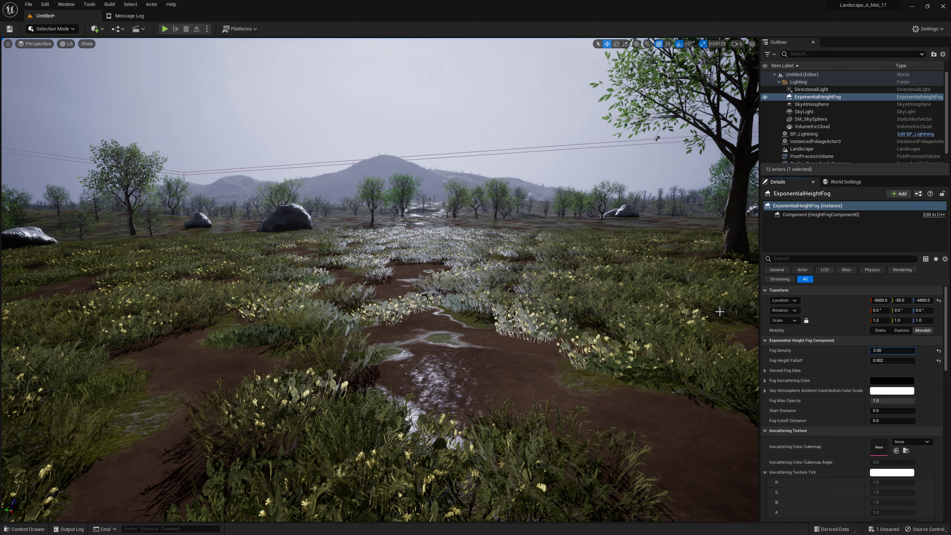
{"action": "type", "text": "3"}
{"action": "key", "text": "Return"}
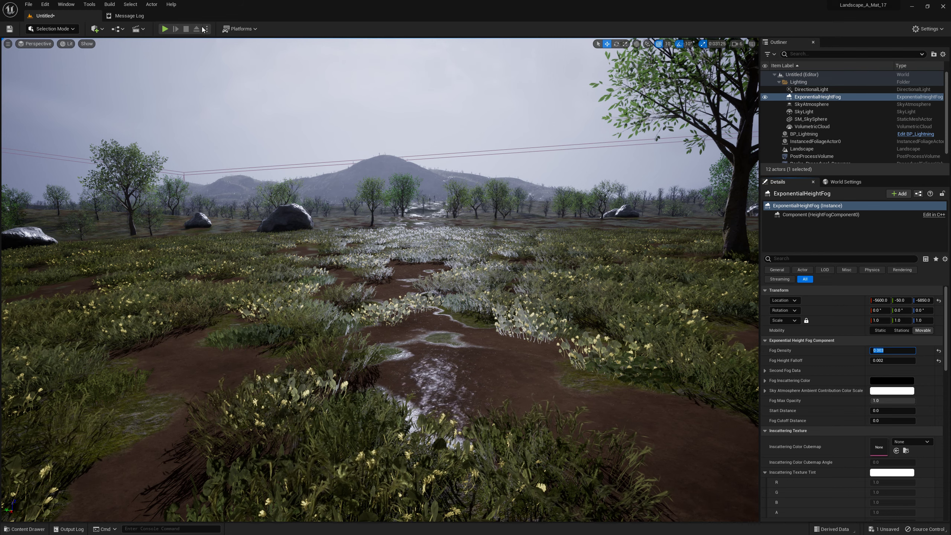
Start a first-person Play session to walk the hazy, rainy meadow
{"action": "left_click", "coordinate": [165, 30]}
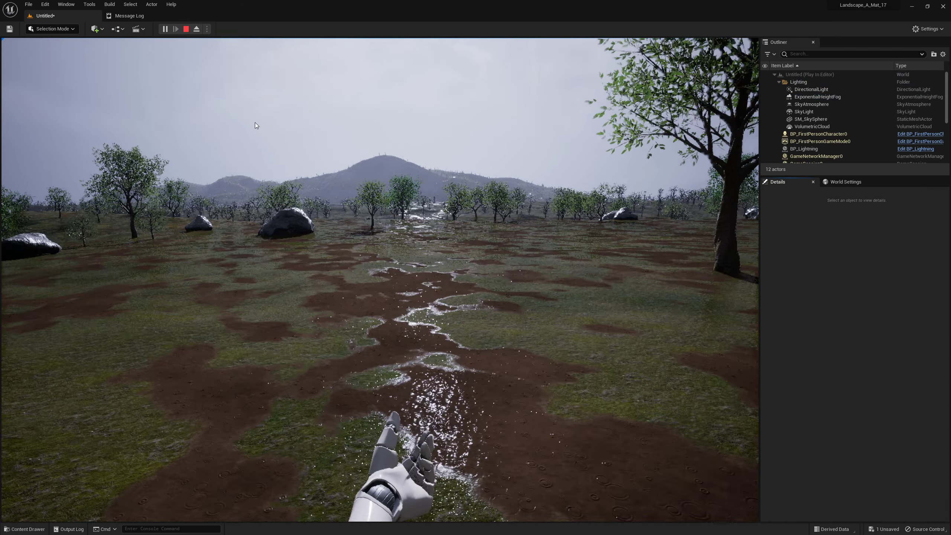